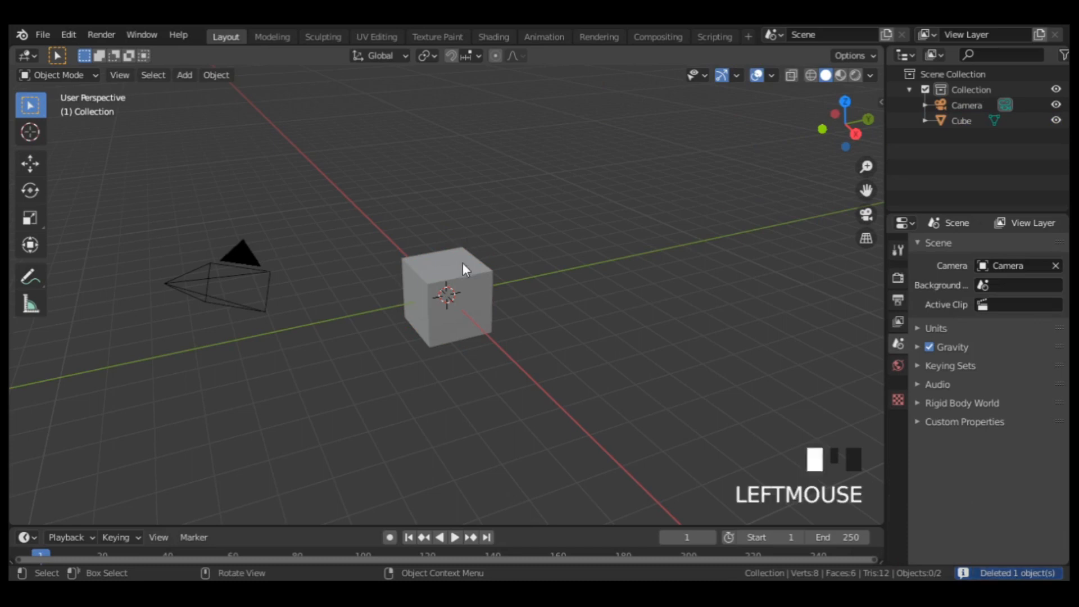
Give the cube a level 2 Subdivision Surface modifier and apply it to the mesh.
key(ctrl+2)
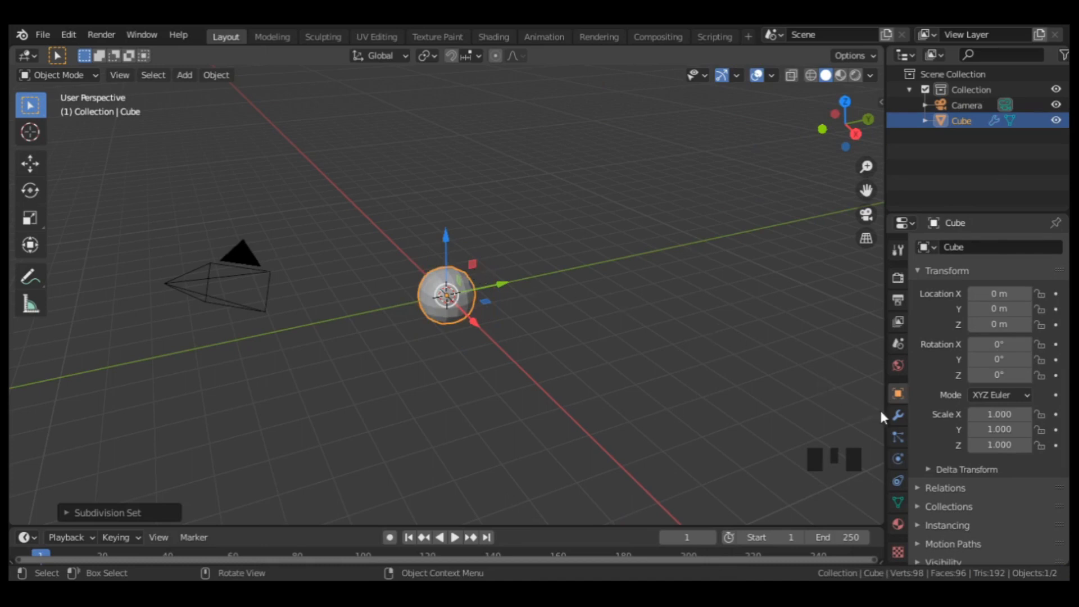
click(898, 416)
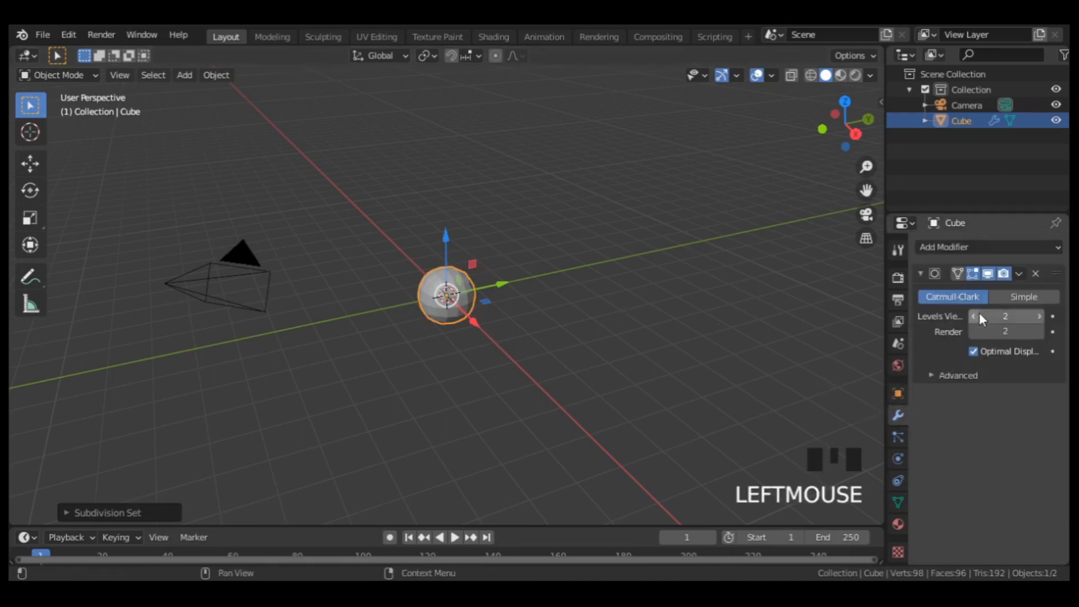
click(1018, 273)
click(988, 289)
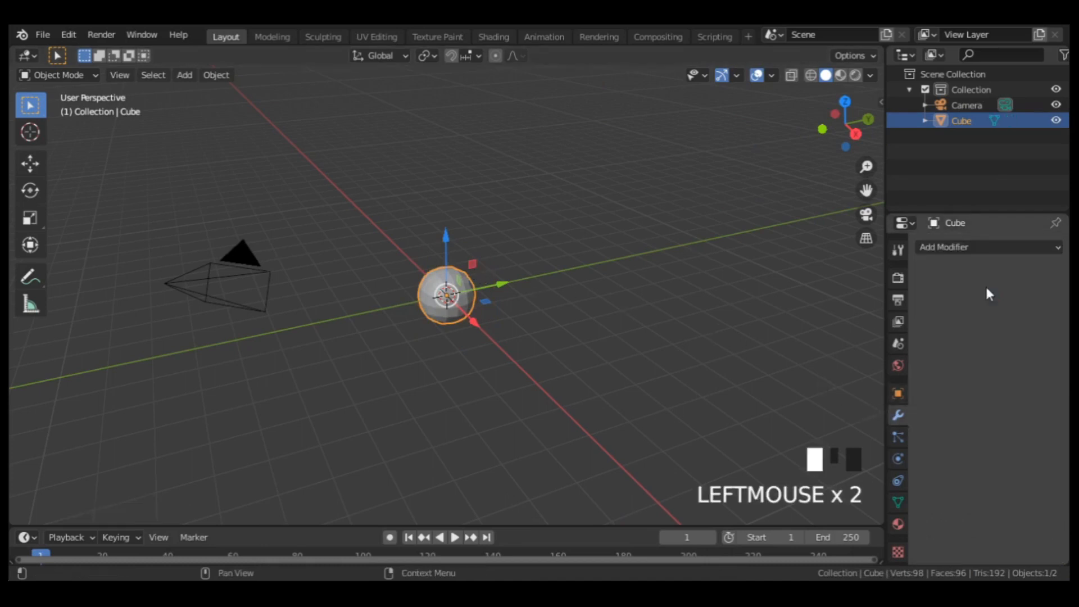
In top wireframe view, move the +Y cap vertices of the sphere outward along Y to stretch that half.
key(KP_7)
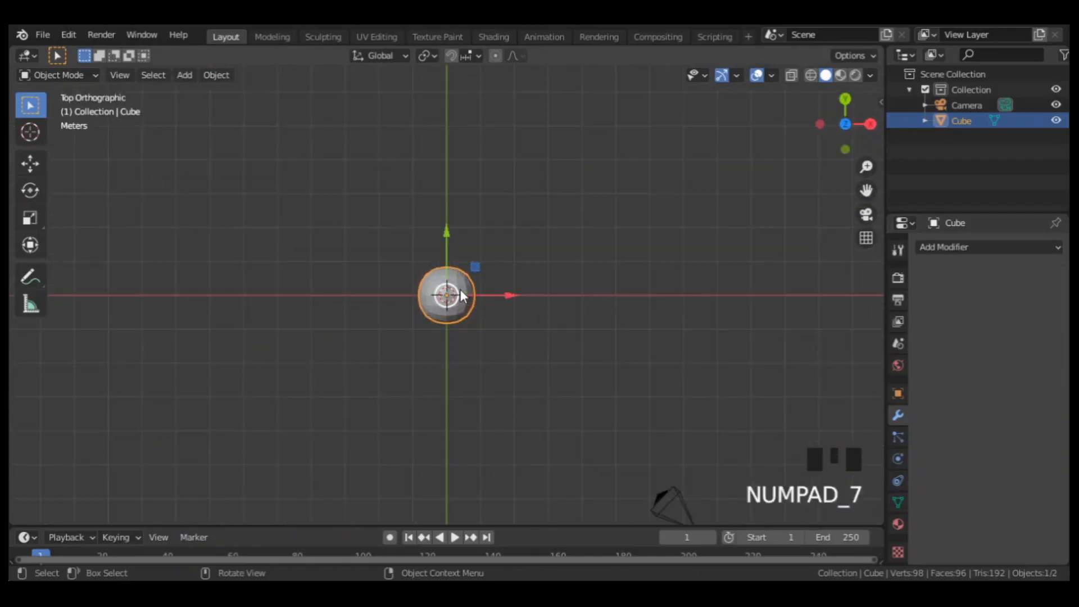
scroll(460, 289, up, 6)
key(shift+z)
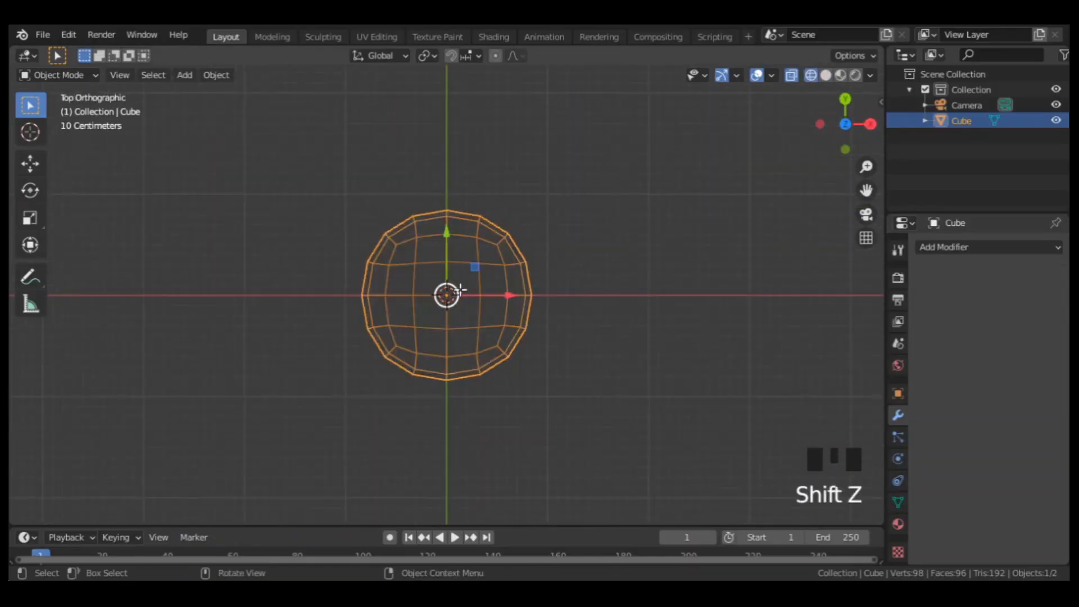
key(Tab)
drag(330, 266, 561, 159)
scroll(445, 193, down, 1)
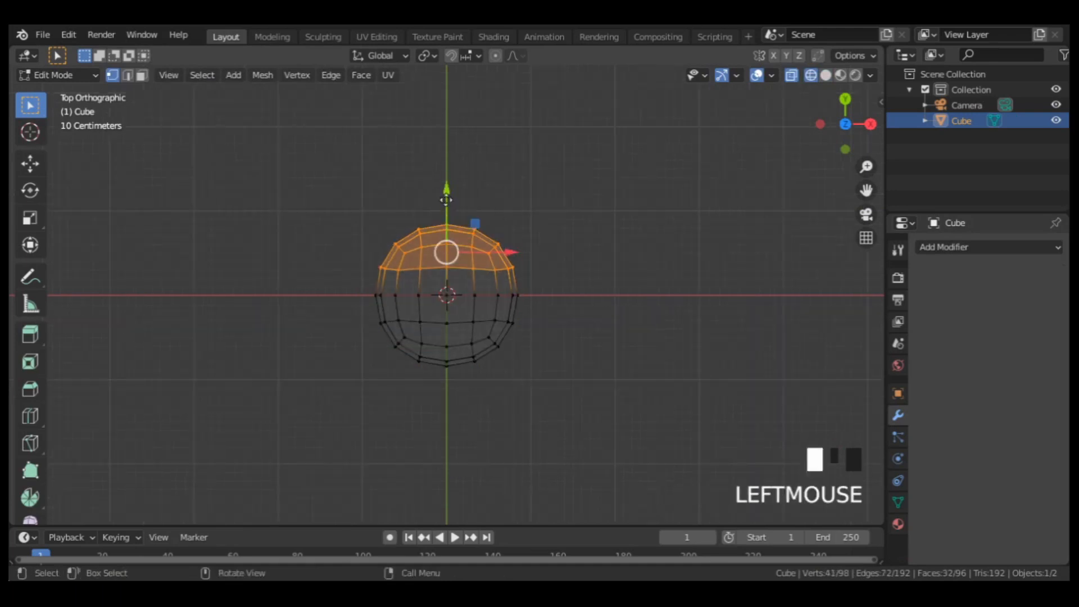
drag(446, 188, 446, 70)
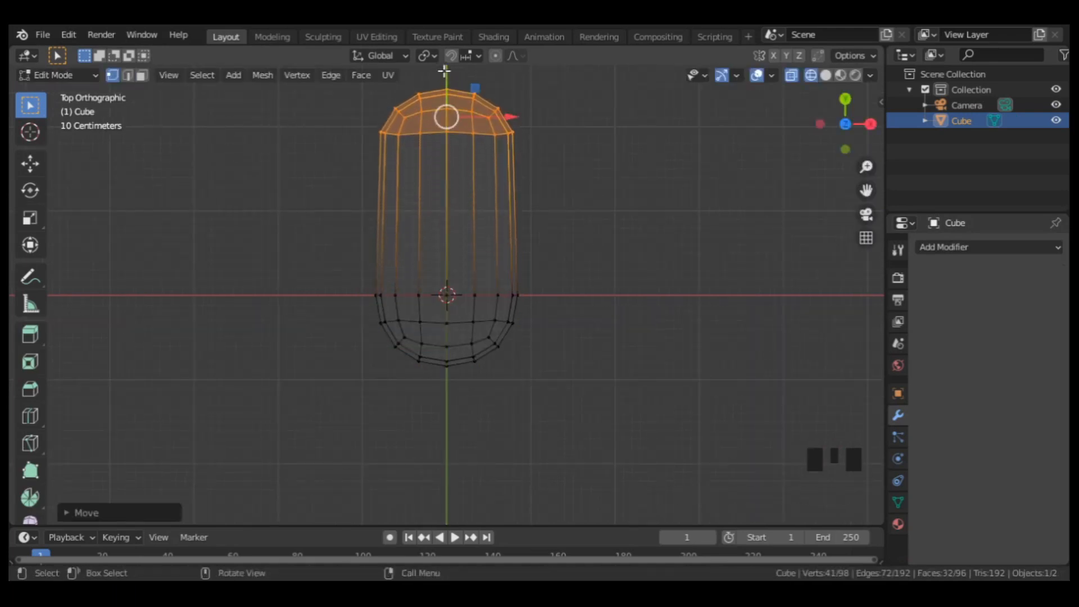
Move the -Y cap vertices outward along Y by a matching distance to form a long capsule, and return to Object Mode.
drag(343, 309, 576, 431)
scroll(452, 269, down, 1)
drag(448, 268, 446, 392)
key(Tab)
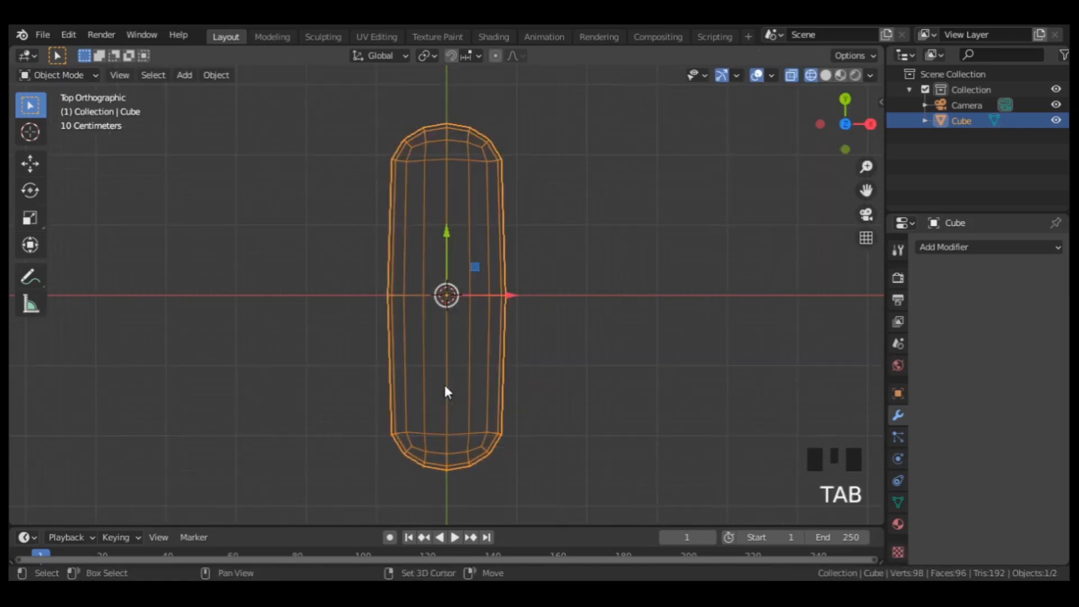
Duplicate the capsule in place and hide the copy.
key(shift+d)
right_click(451, 372)
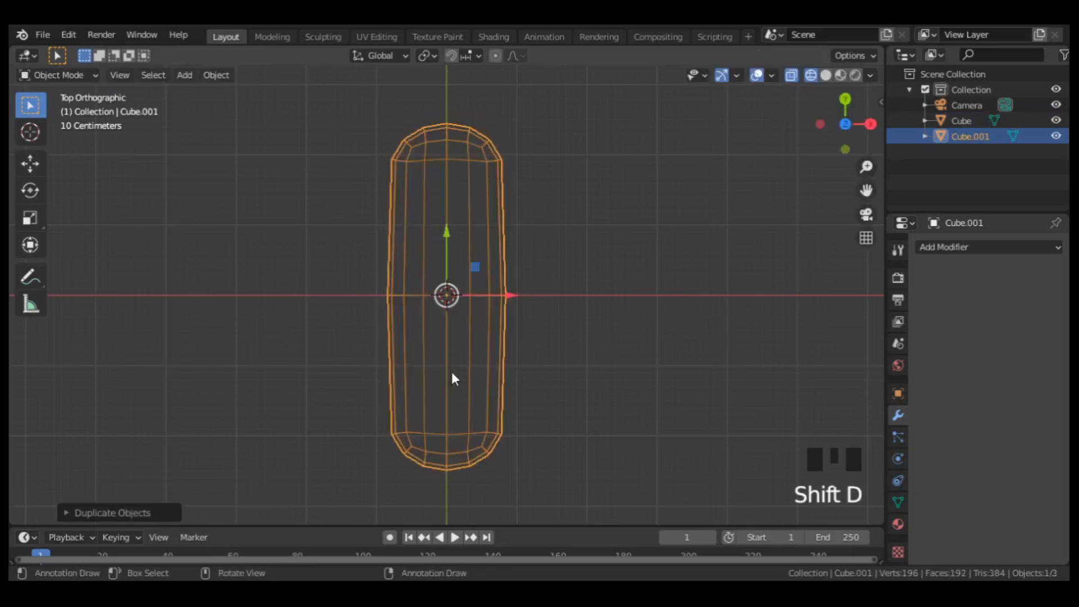
key(h)
Delete the +X side vertices of the original capsule up to its centre line and fill the open cut with a face.
click(461, 305)
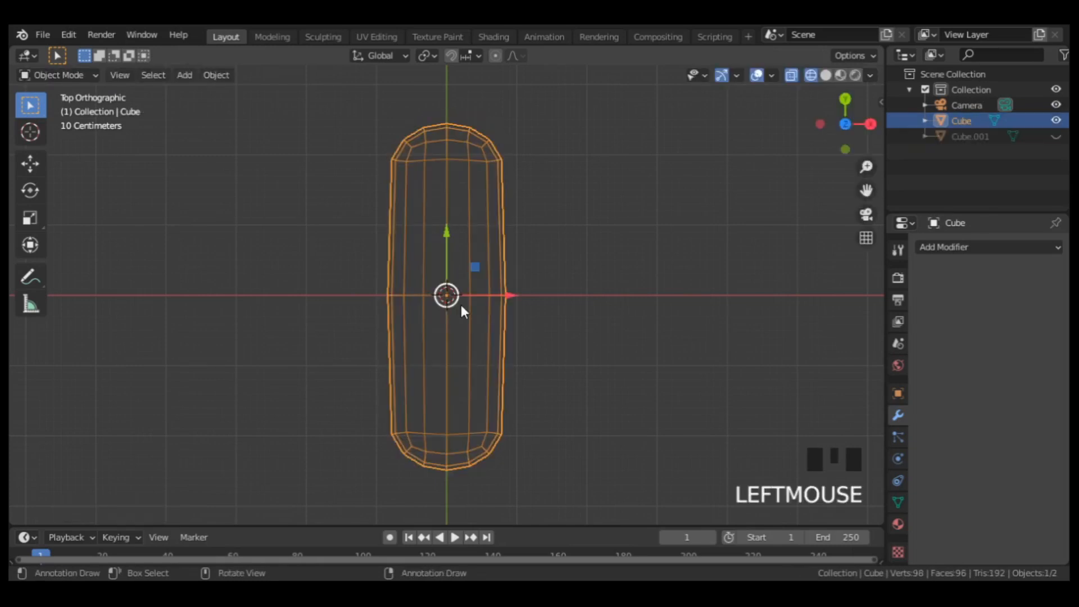
key(Tab)
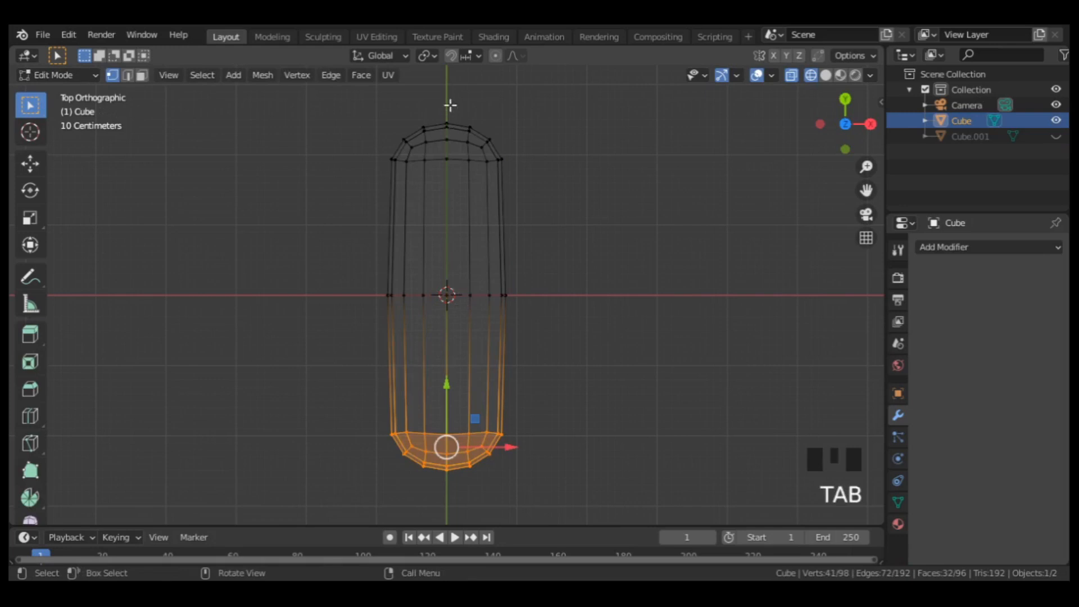
drag(451, 105, 624, 483)
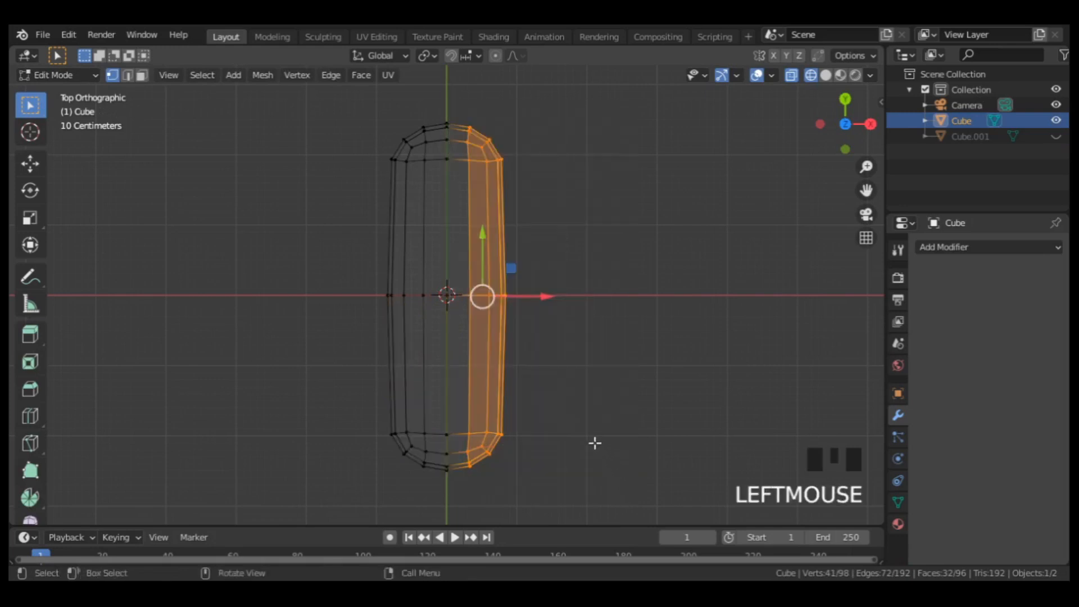
key(x)
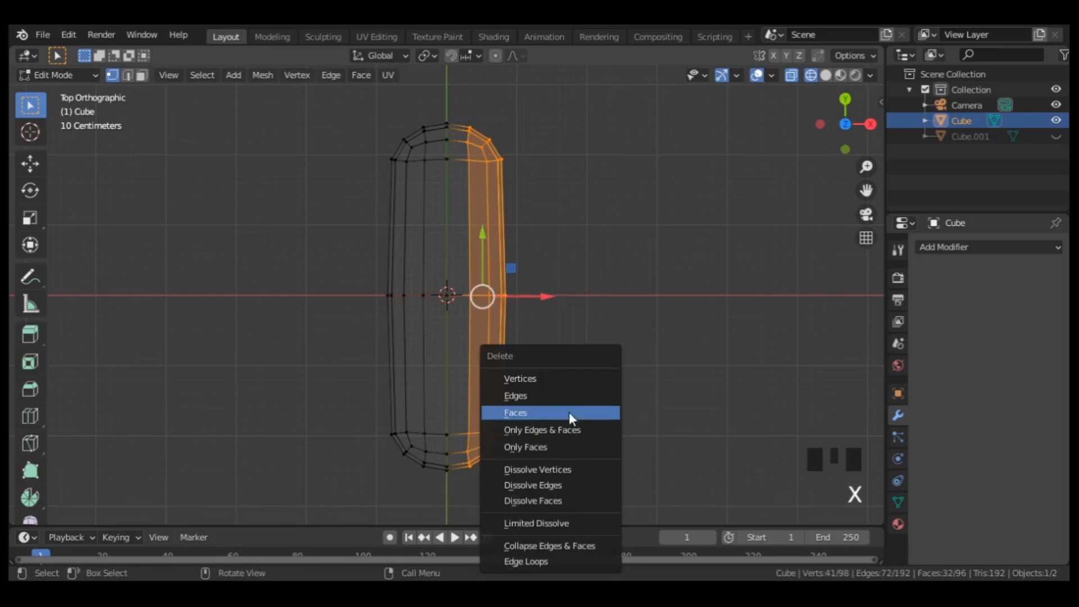
click(548, 377)
drag(437, 119, 531, 498)
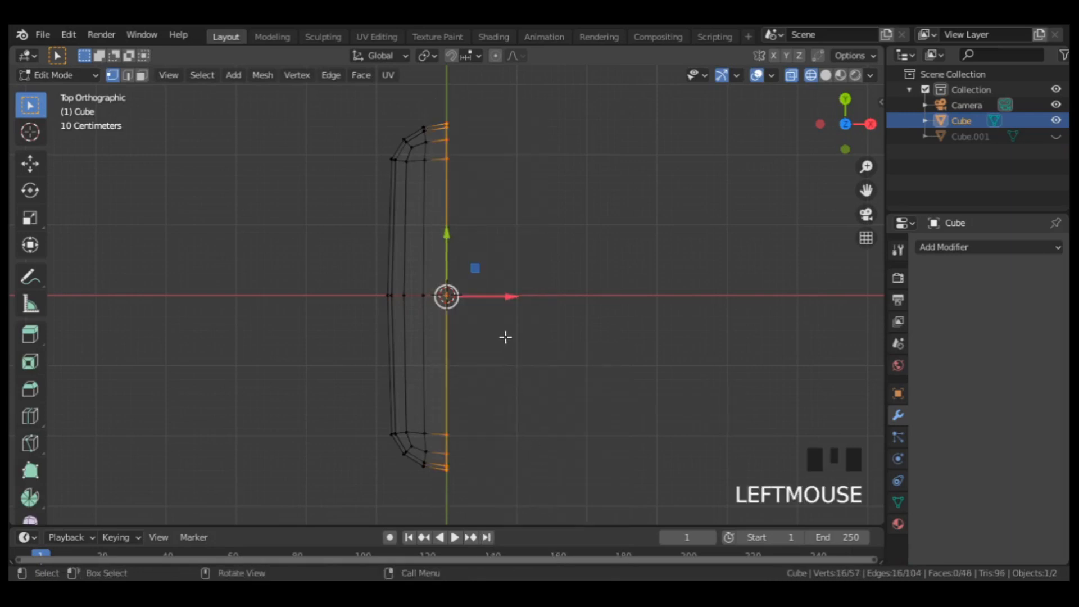
key(f)
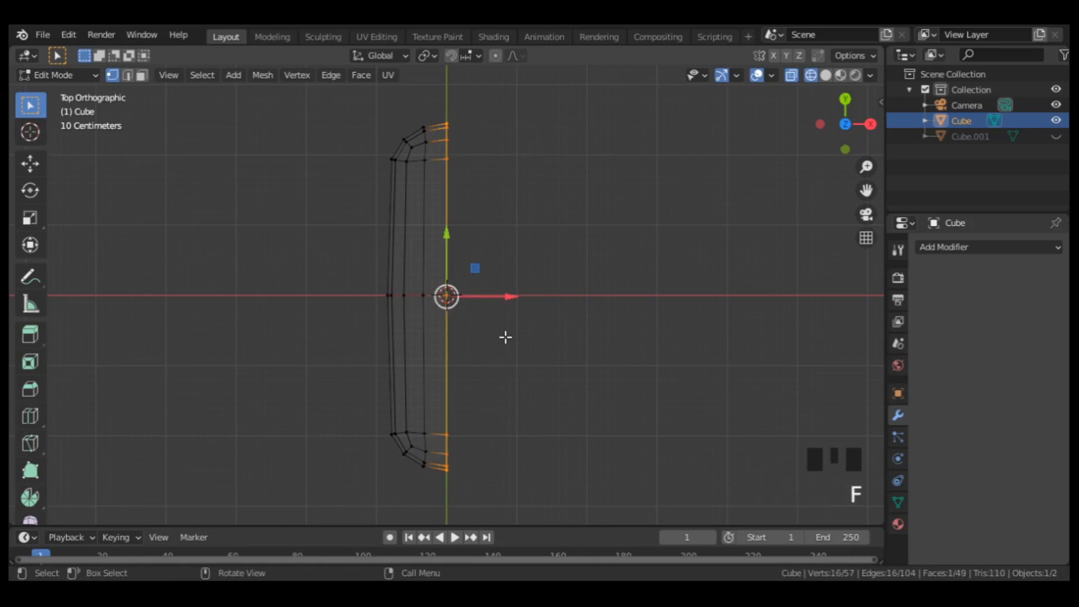
Duplicate the entire half capsule within the mesh and rotate the copy 180° in top view.
key(a)
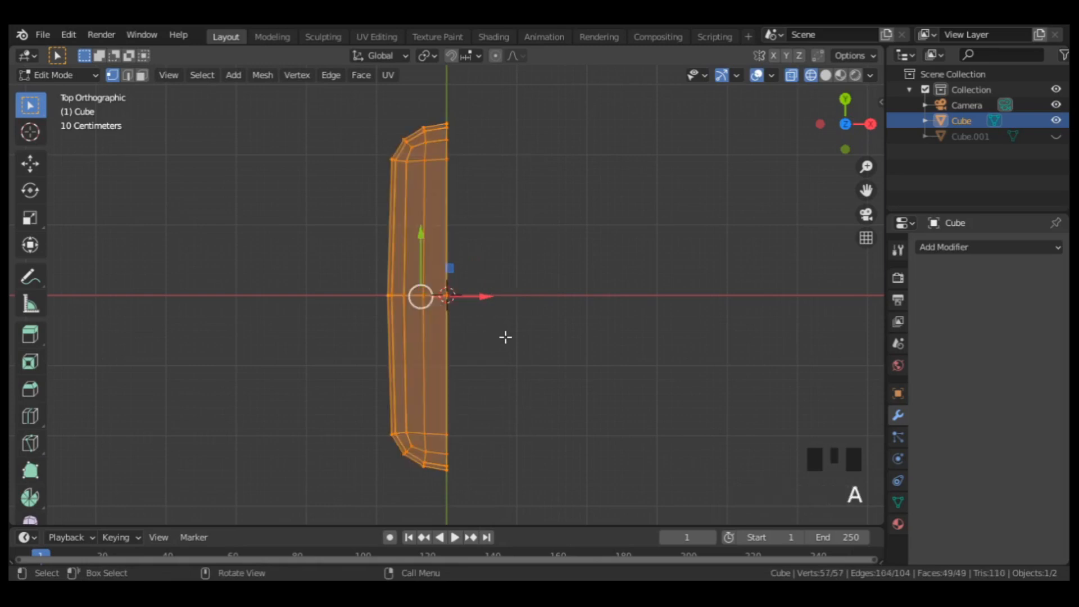
key(shift+d)
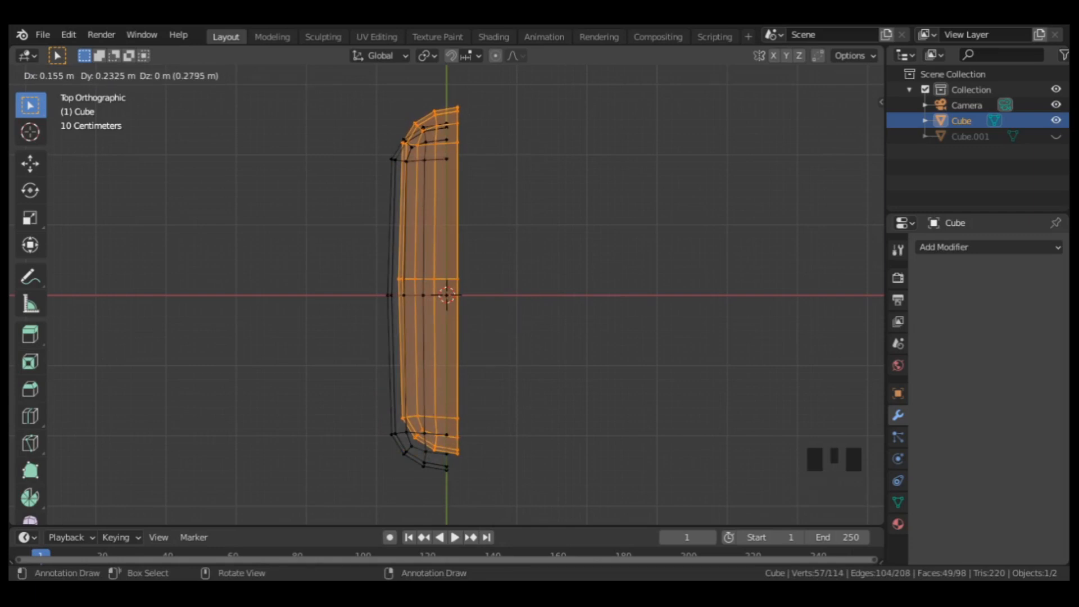
text(r180)
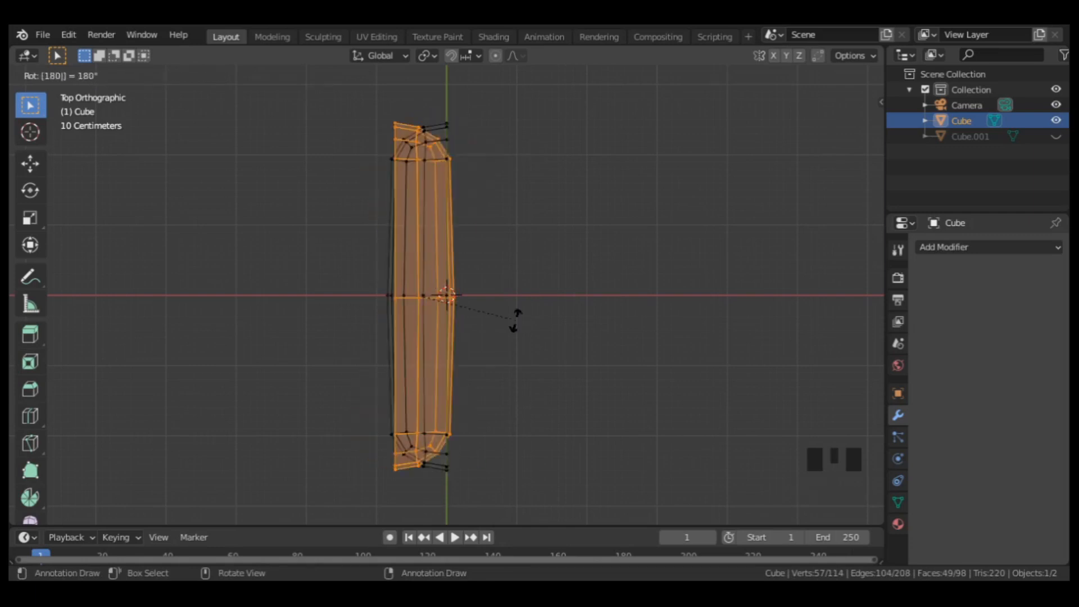
key(Return)
Move the rotated half along X until its flat face meets the original half's flat face at the centre line.
scroll(511, 292, up, 5)
scroll(470, 296, down, 1)
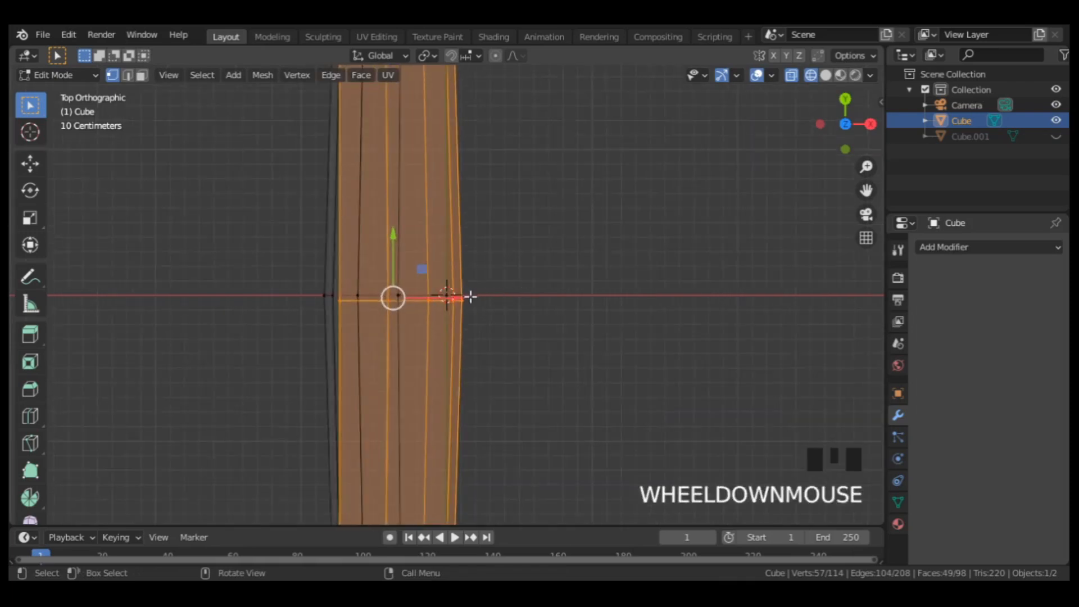
drag(470, 297, 567, 296)
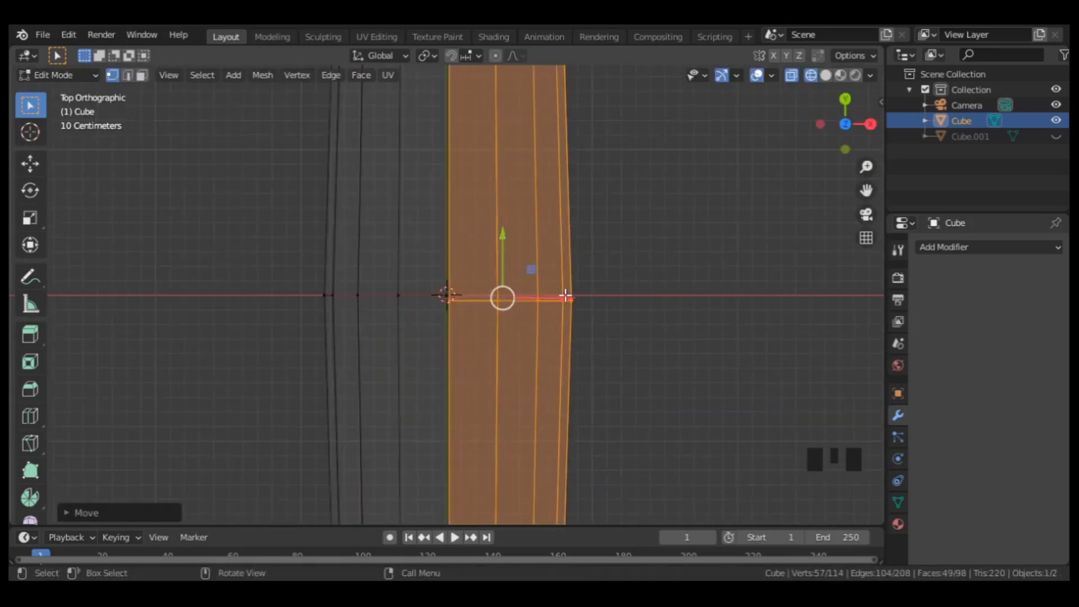
In front view, raise both halves together along Z until their lowest point sits at the 3D cursor.
key(KP_1)
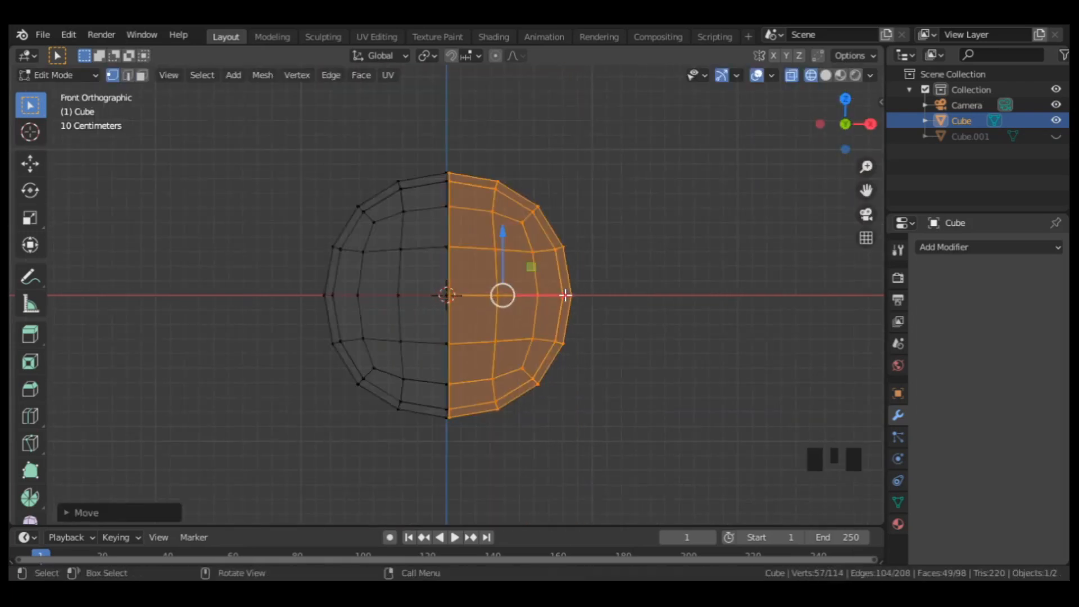
drag(680, 135, 272, 427)
drag(444, 258, 447, 136)
shift+middle_drag(475, 191, 474, 293)
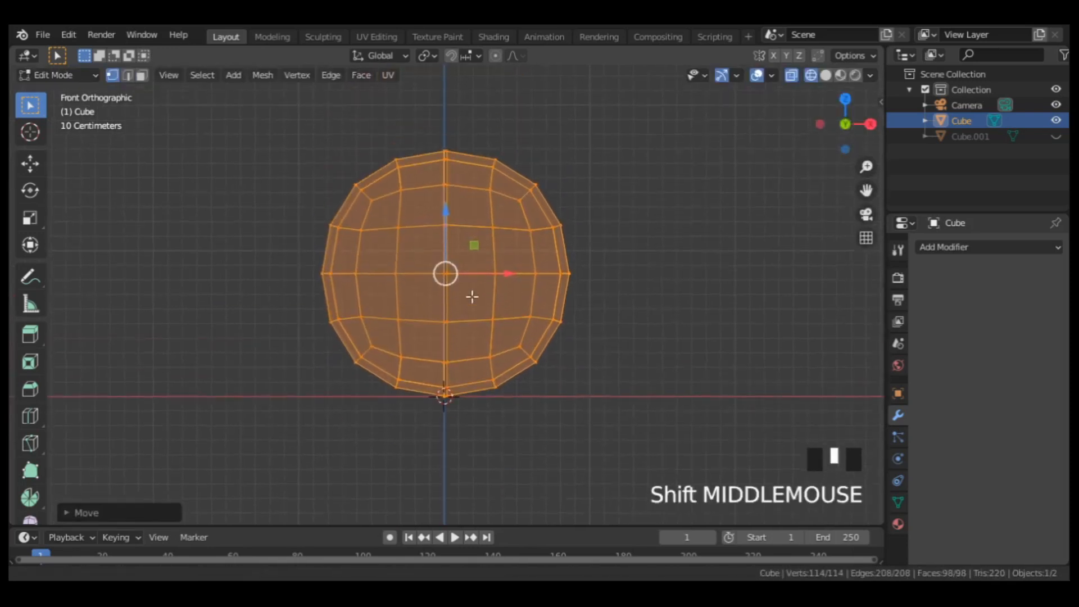
Set the pivot point to 3D Cursor and rotate the linked +X half outward by about 30°.
scroll(474, 292, up, 1)
click(502, 221)
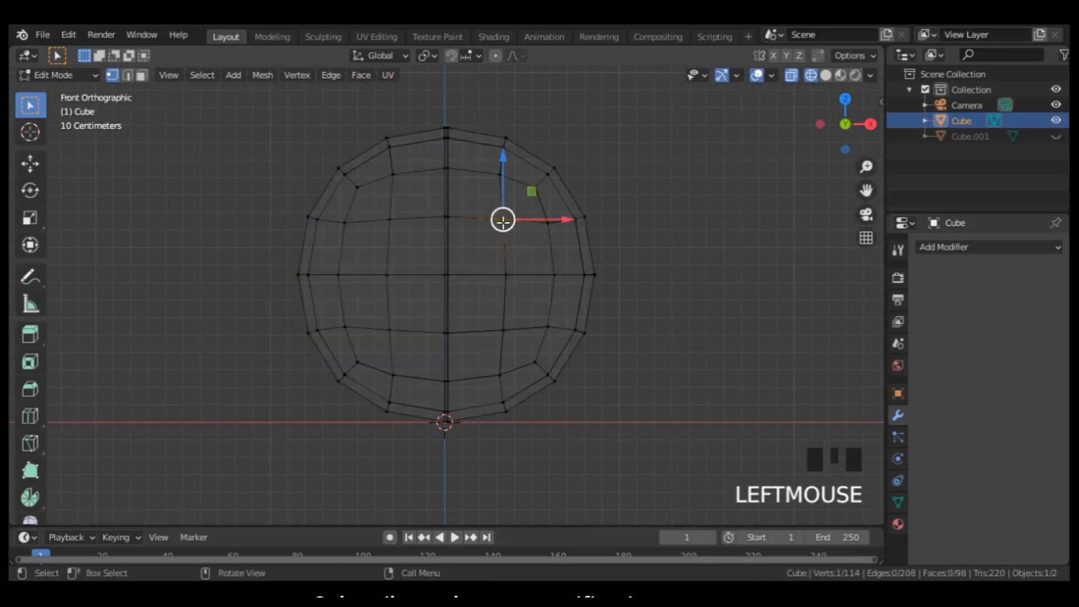
key(l)
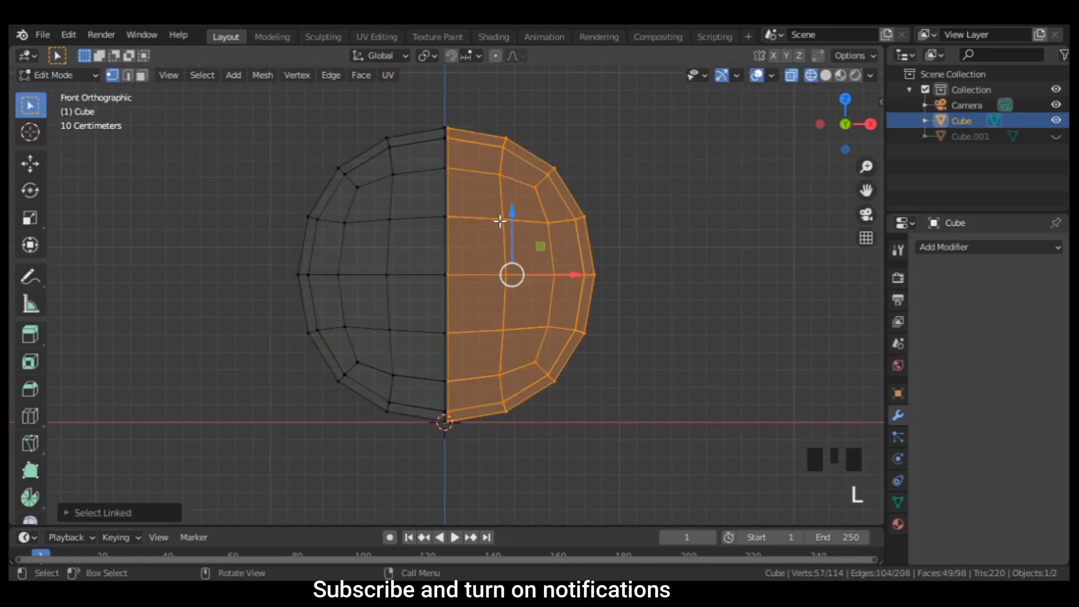
key(period)
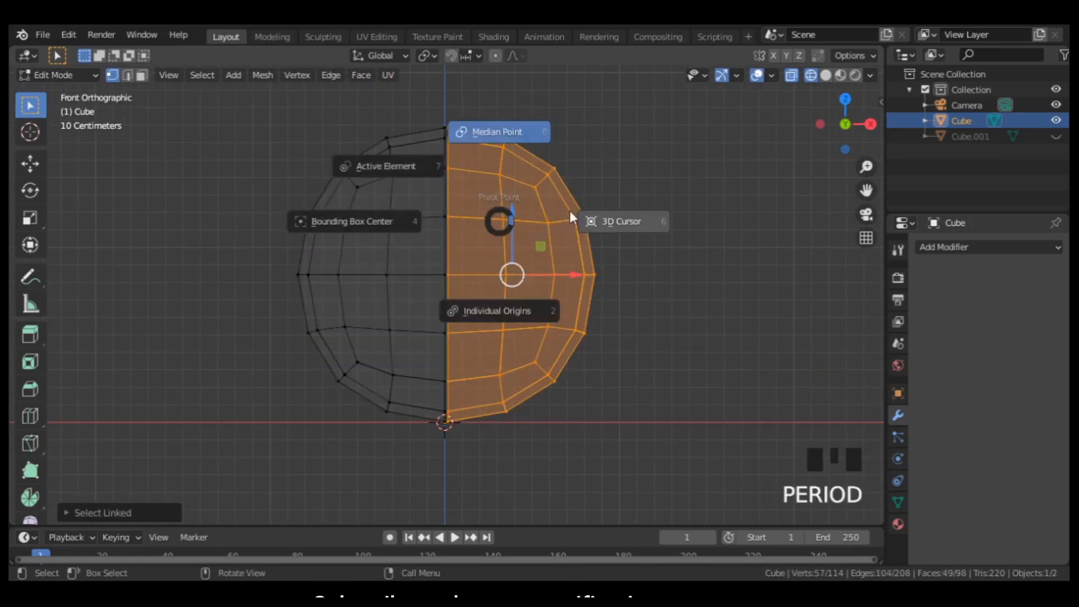
click(591, 219)
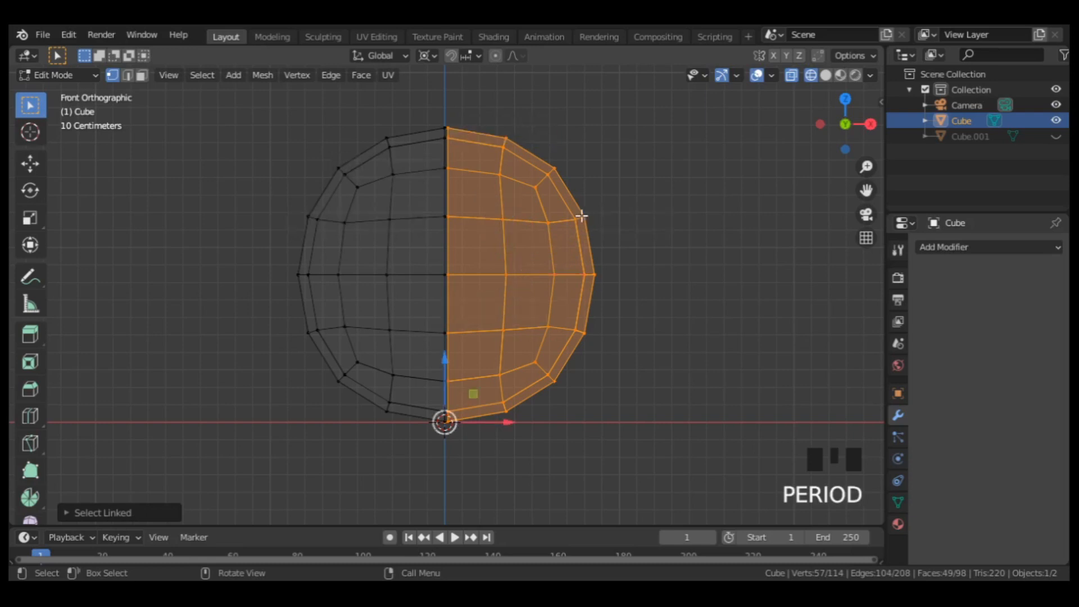
key(r)
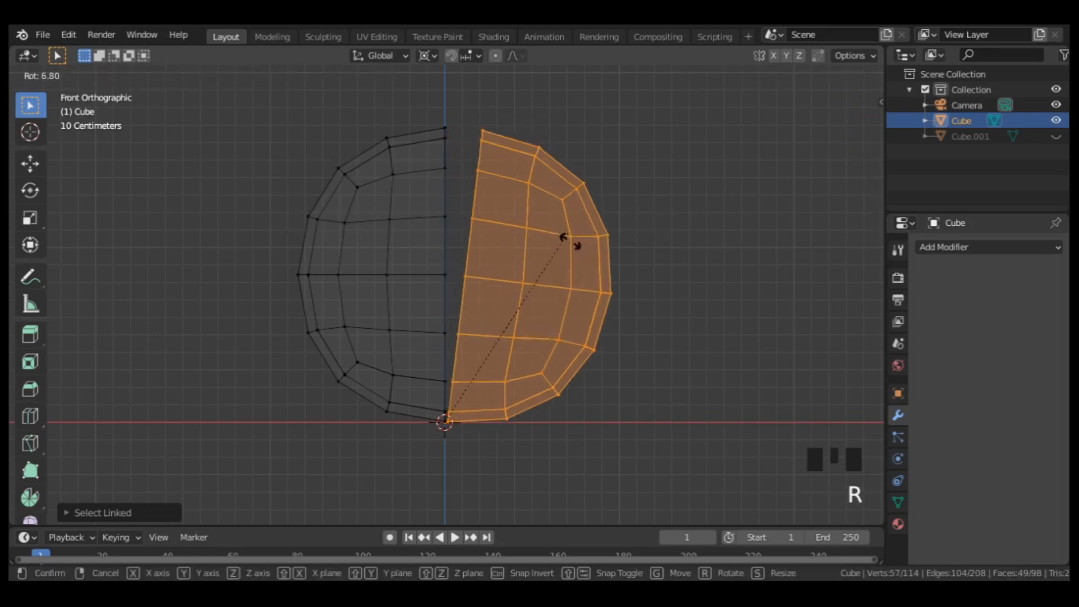
click(570, 340)
Rotate the linked -X half outward around the 3D cursor to mirror the other half's tilt.
key(l)
key(r)
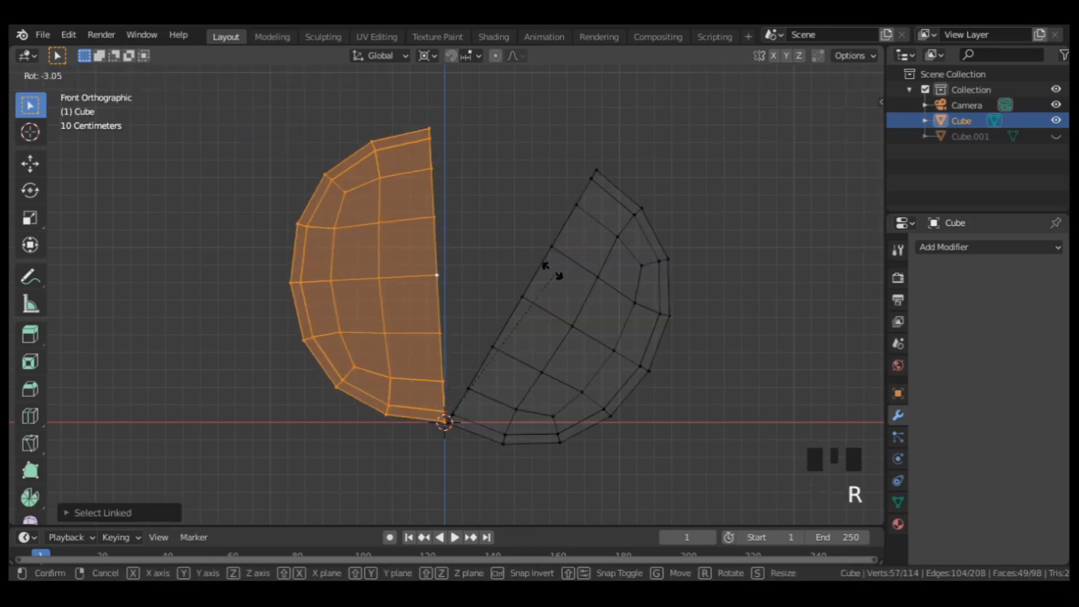
click(471, 255)
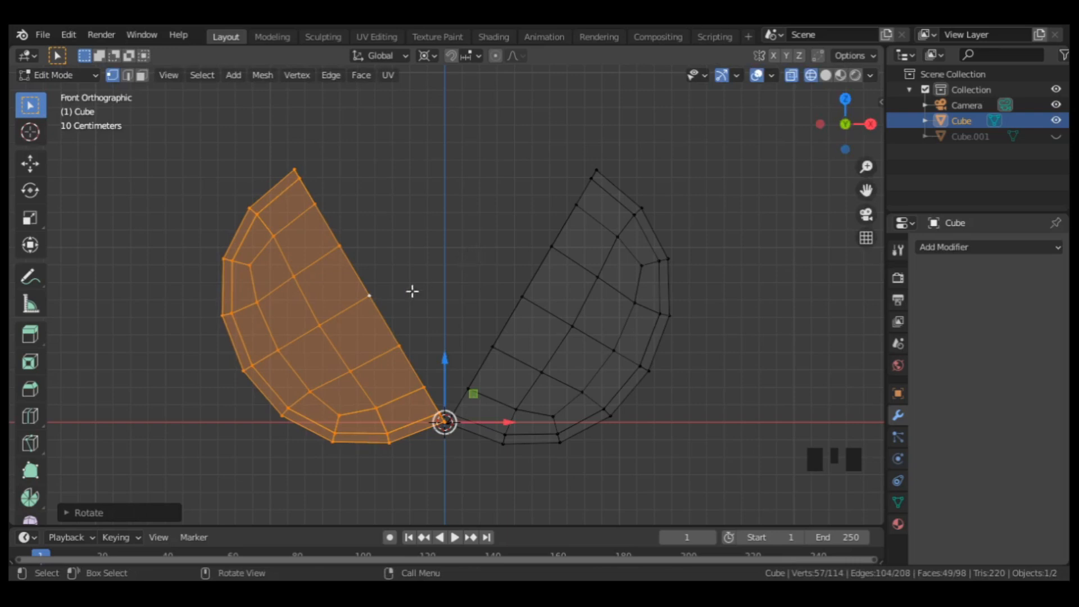
Bevel the flat-face rim of each half with 2 segments, about 0.09 m wide on the -X half and 0.12 m on the +X half.
alt+click(376, 308)
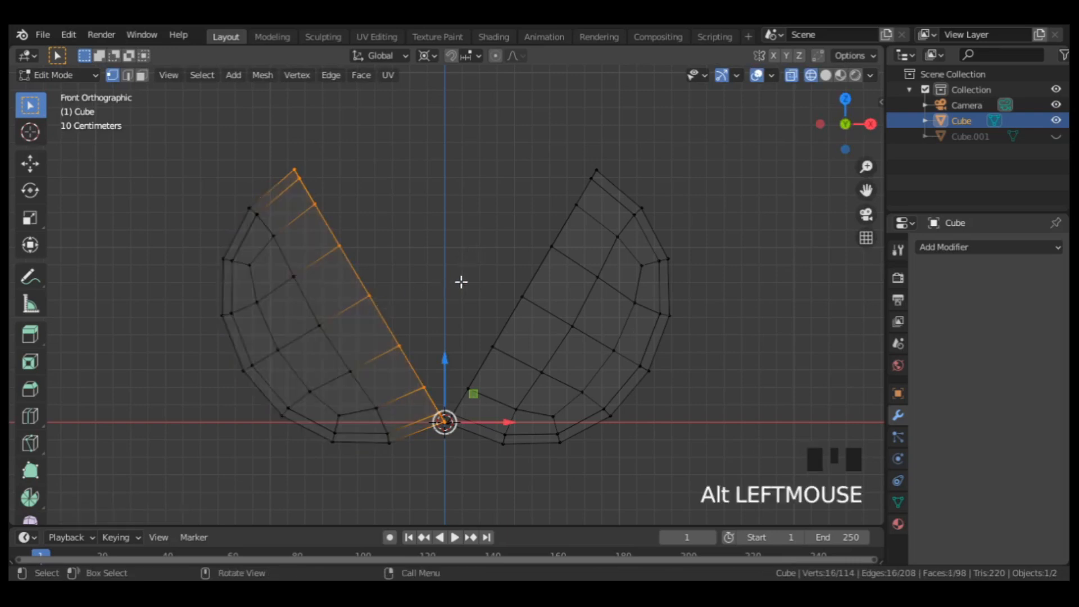
key(ctrl+b)
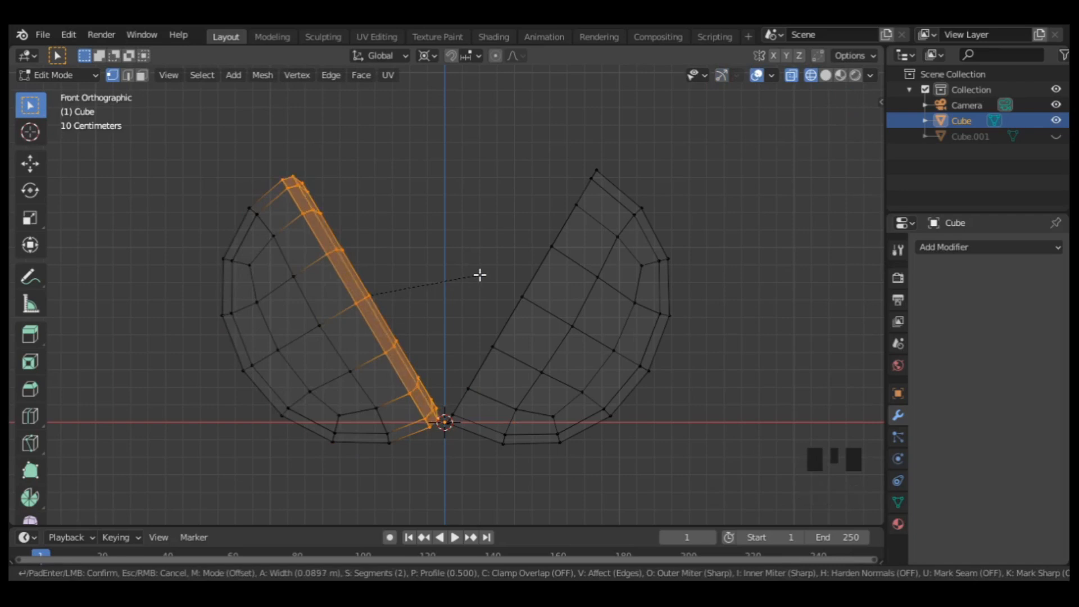
click(482, 275)
alt+click(500, 327)
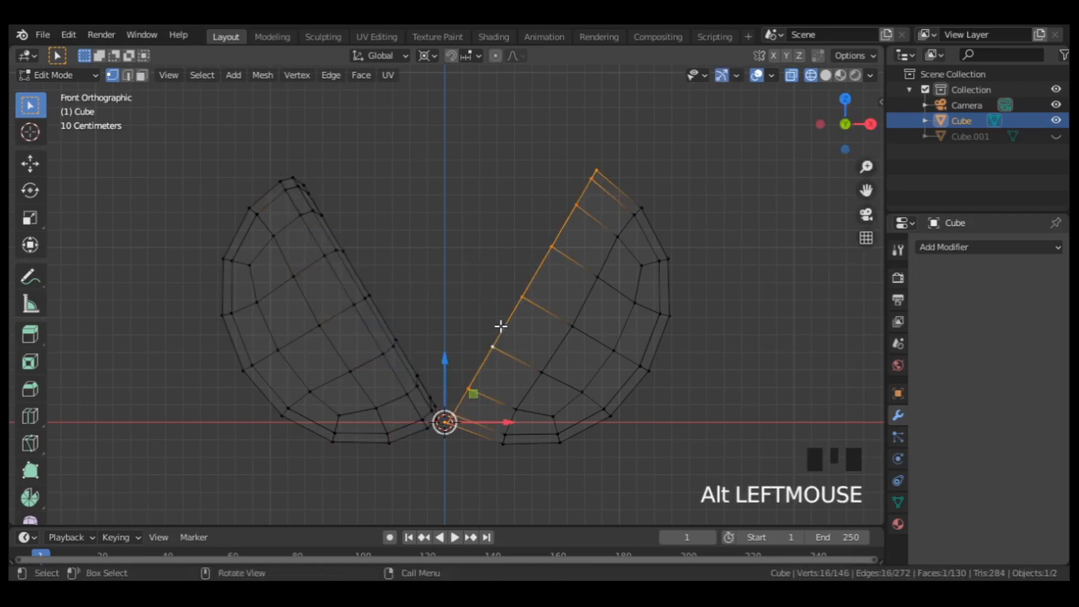
key(ctrl+b)
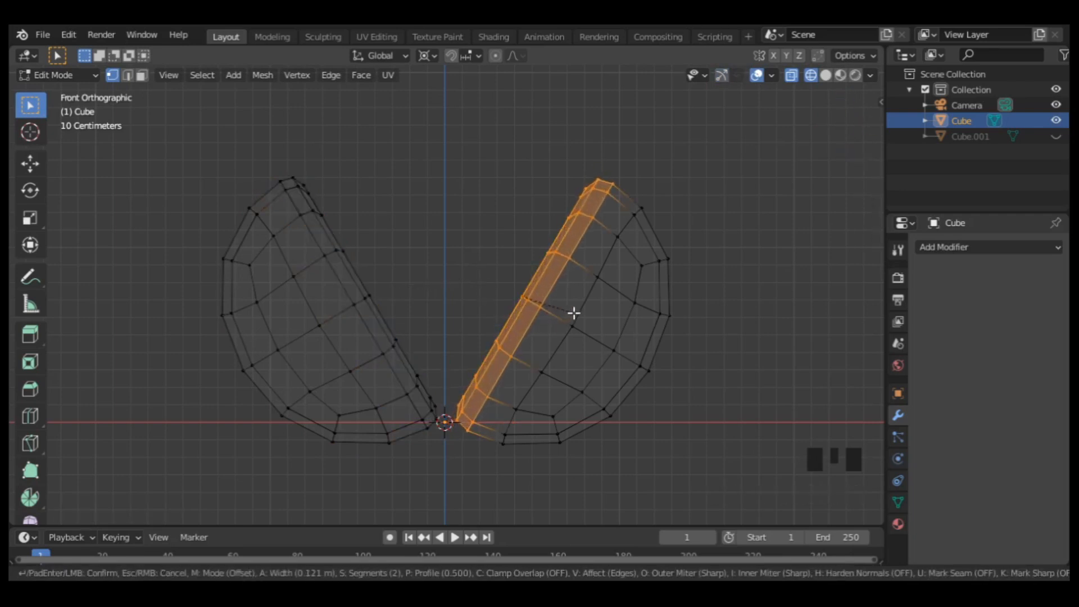
click(576, 311)
Move each beveled half slightly inward along X until their bases overlap at the centre, and return to Object Mode.
key(l)
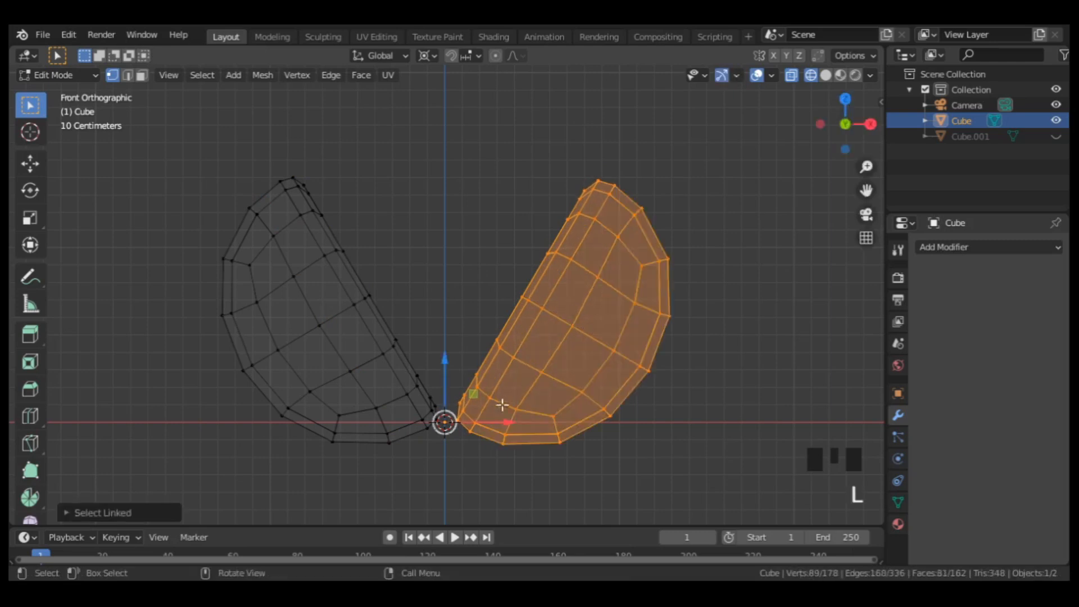
drag(499, 402, 520, 413)
key(l)
key(Tab)
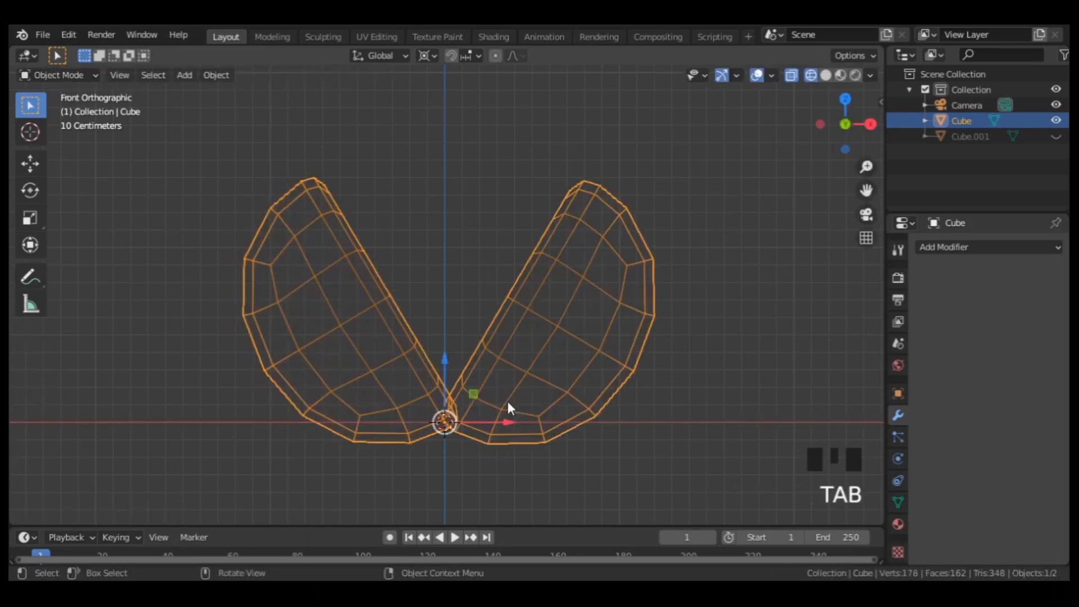
Return the viewport to solid display and shade the two bun halves smooth.
key(shift+z)
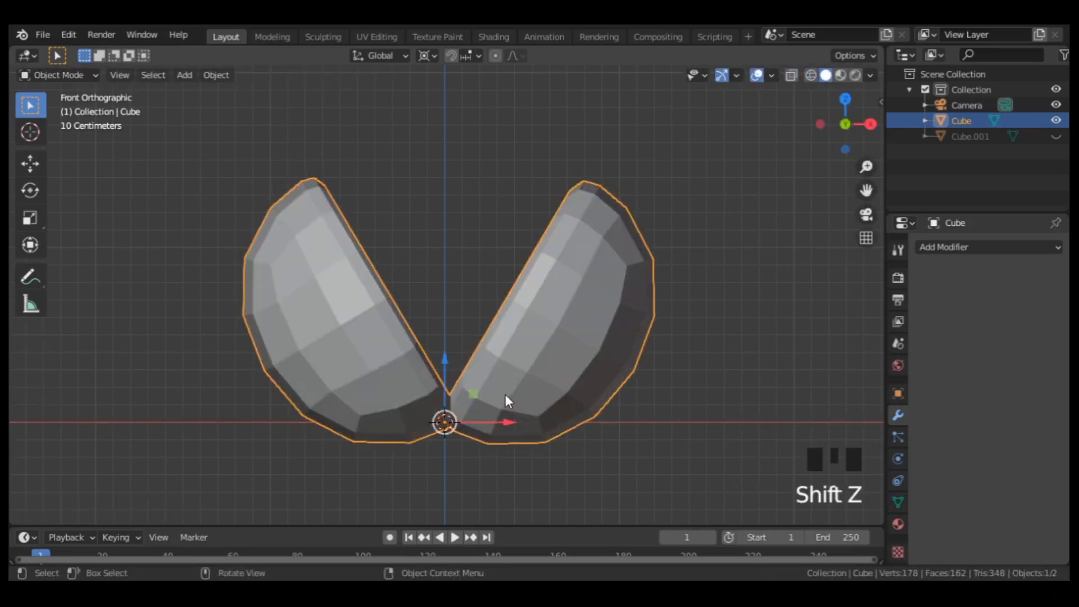
right_click(538, 311)
click(538, 311)
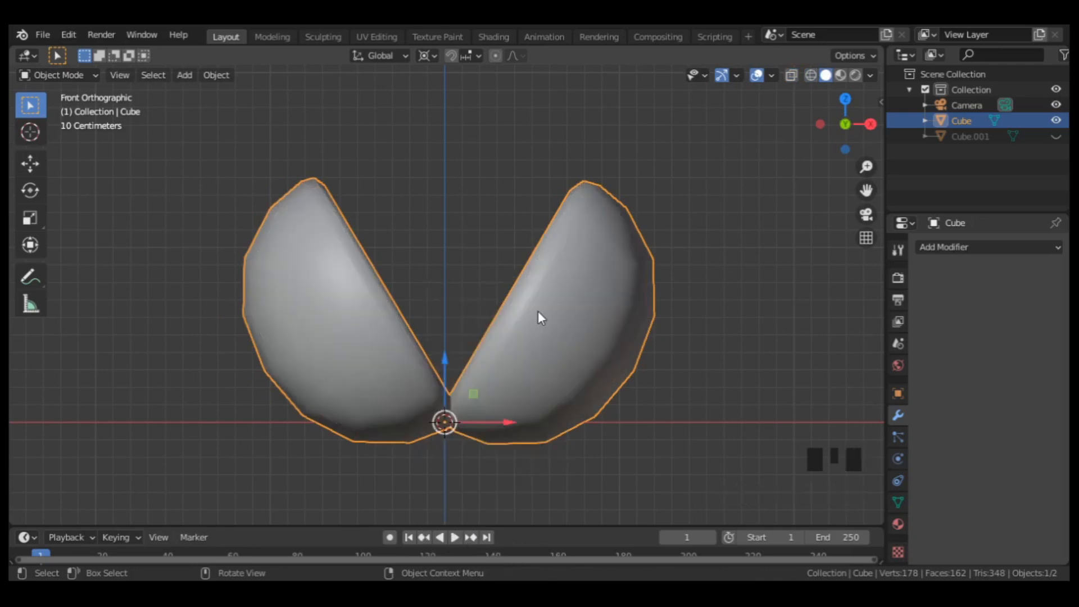
Reveal the hidden capsule and shade it smooth.
key(alt+h)
scroll(519, 320, down, 4)
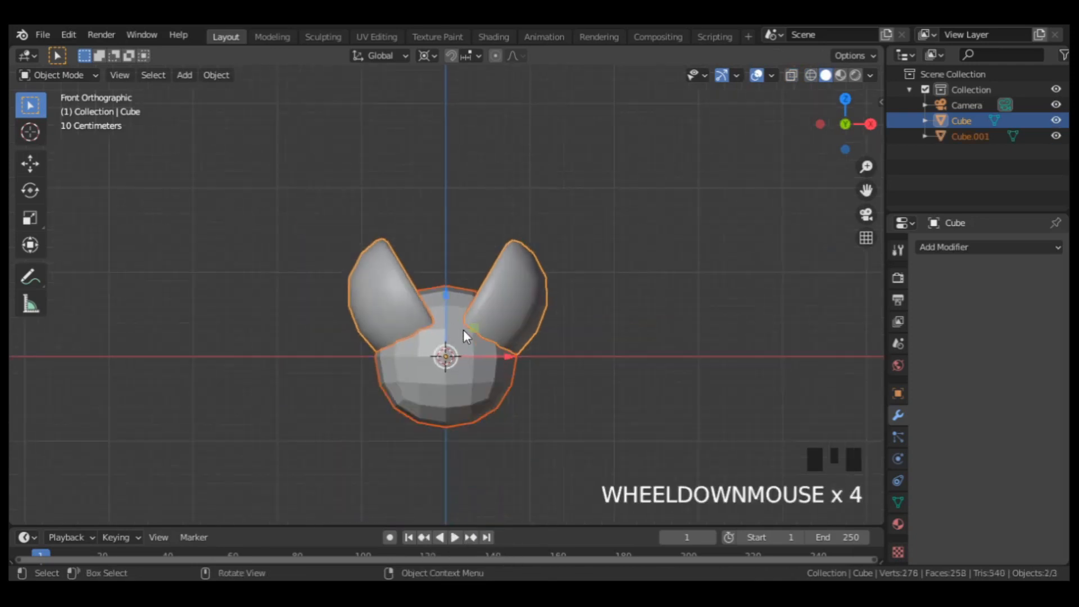
click(460, 393)
right_click(458, 384)
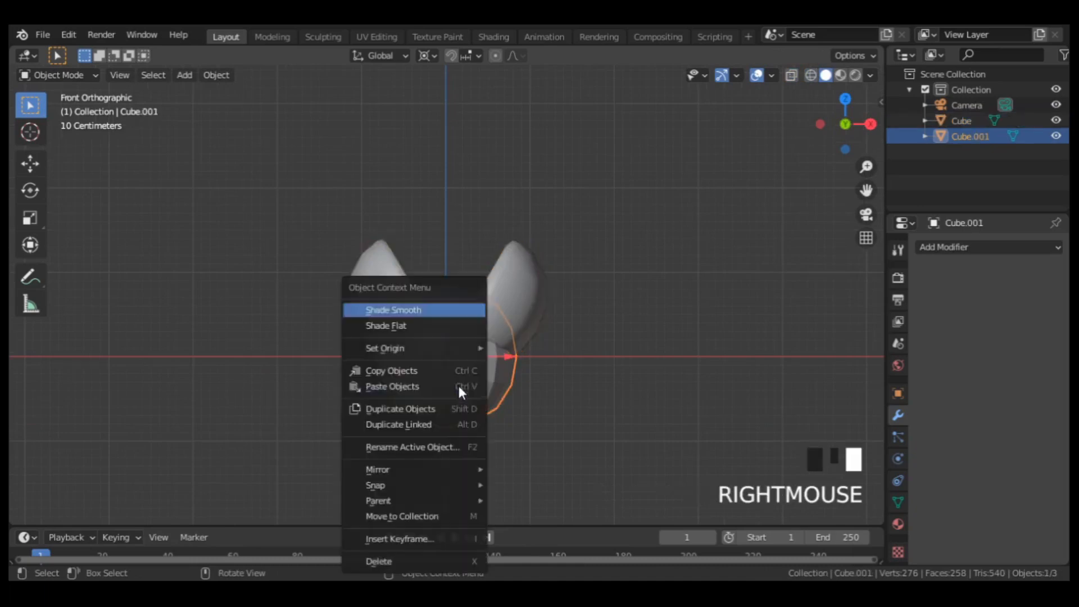
click(437, 307)
scroll(440, 330, up, 2)
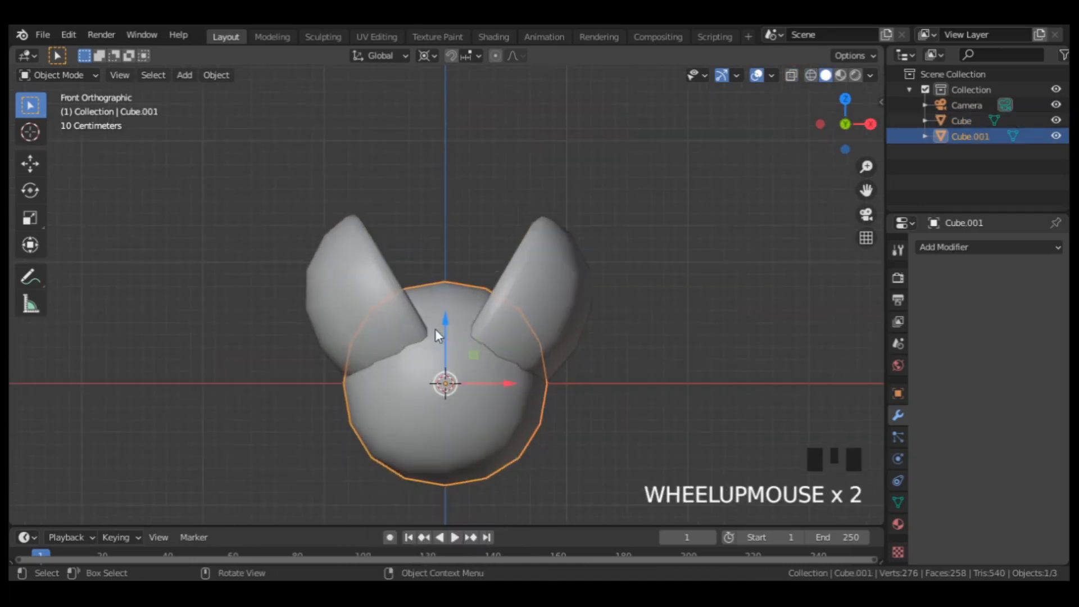
In Edit Mode, raise the whole capsule mesh along Z between the bun halves and shrink it by about 0.41 m with Shrink/Fatten.
key(Tab)
scroll(433, 331, down, 2)
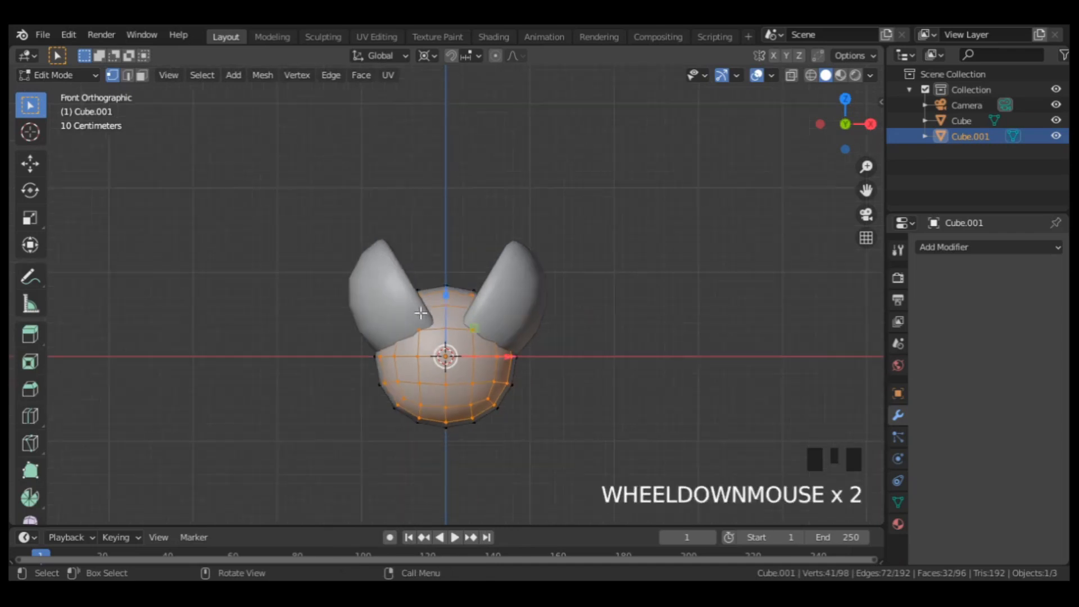
middle_drag(441, 337, 530, 390)
key(a)
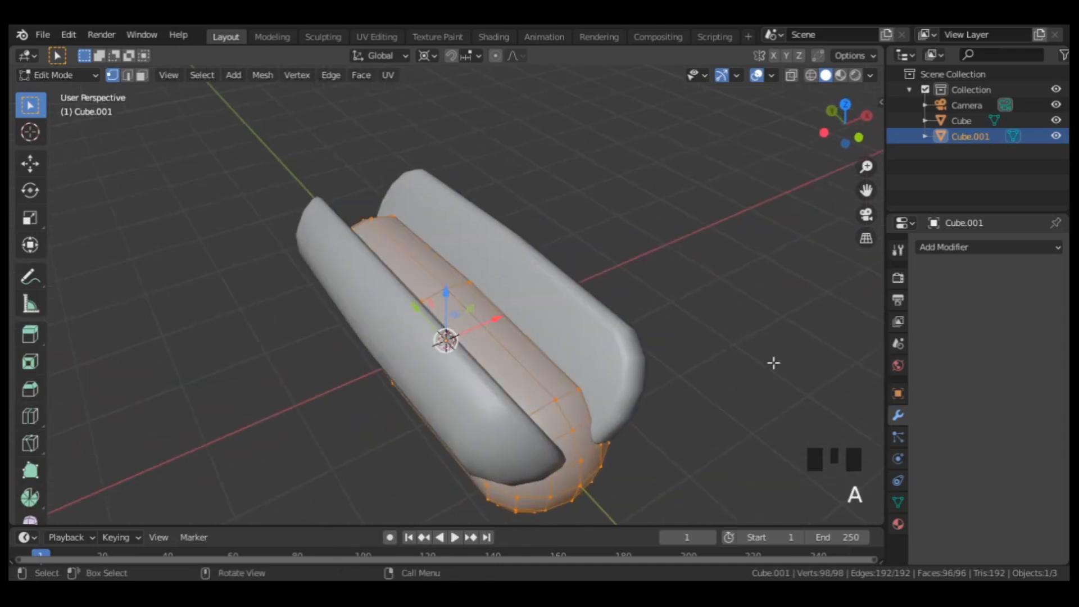
drag(446, 298, 491, 250)
key(alt+s)
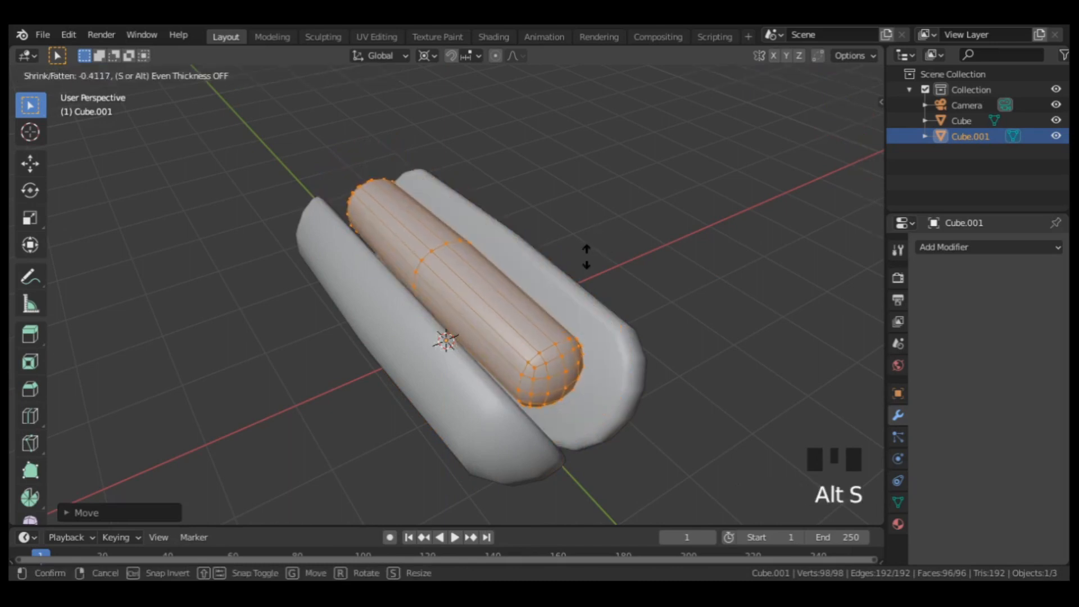
click(578, 264)
Stretch the sausage mesh along Y by a factor of about 1.33 and return to Object Mode.
key(s)
key(y)
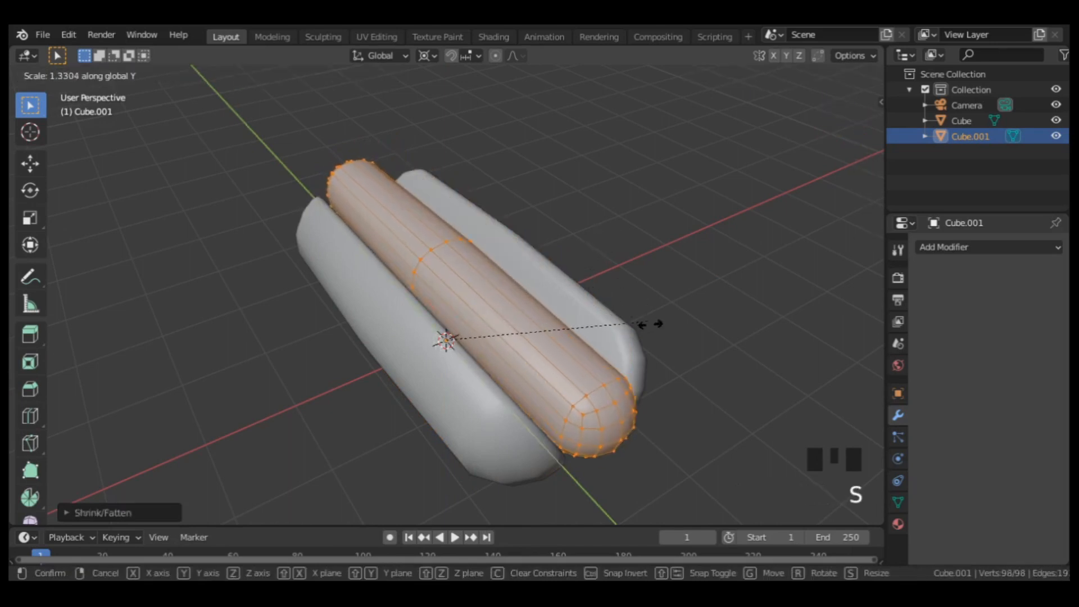
click(646, 321)
middle_drag(646, 320, 530, 315)
key(KP_7)
key(Tab)
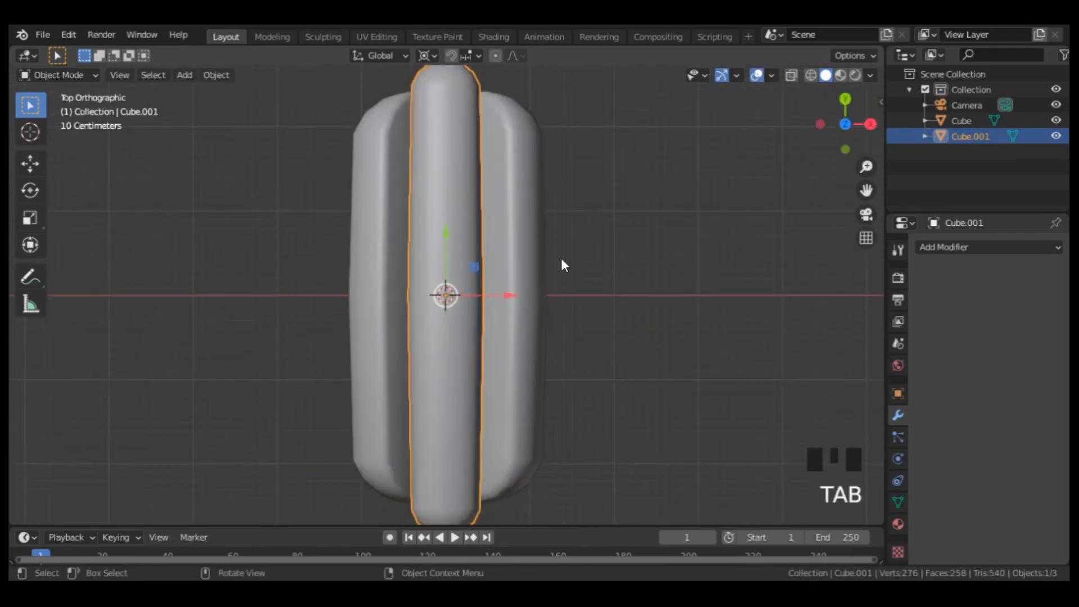
Edit the bun and sausage together and bevel their middle edge loops with 6 segments, about 1.7 m wide.
drag(608, 198, 281, 349)
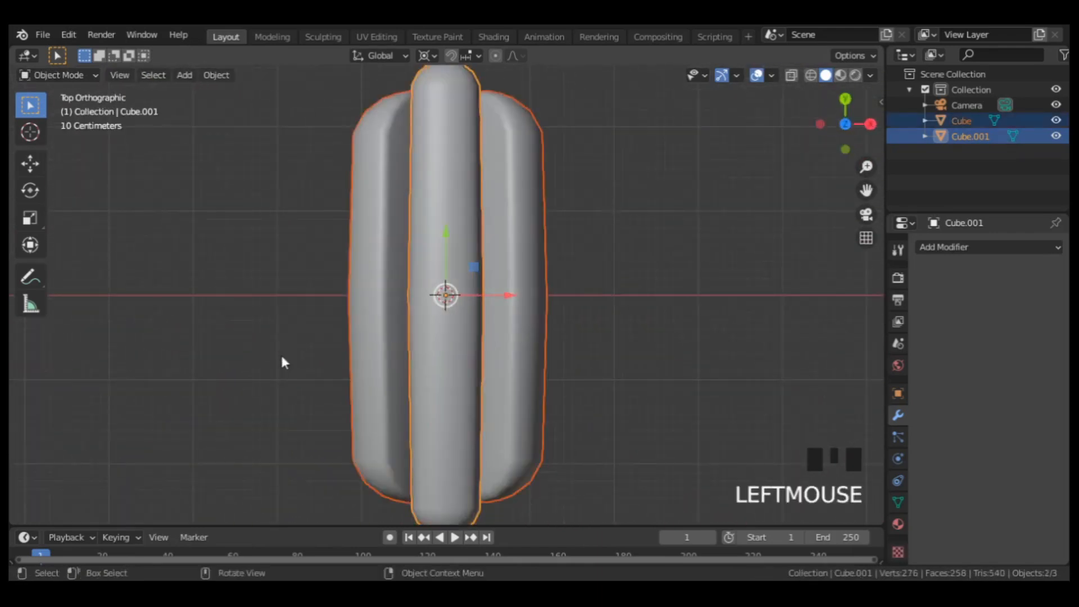
key(Tab)
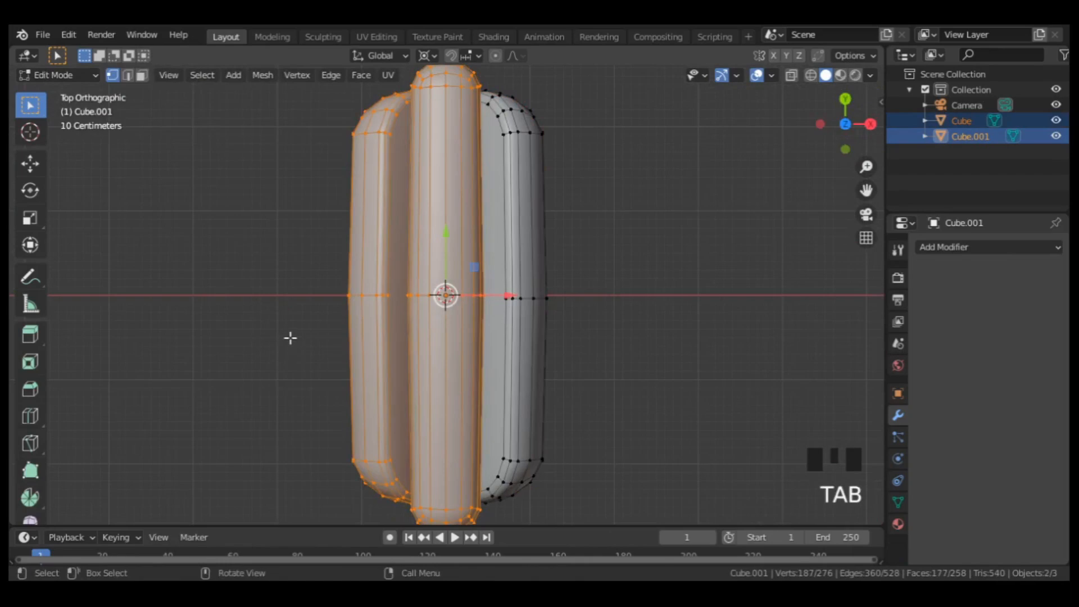
key(shift+z)
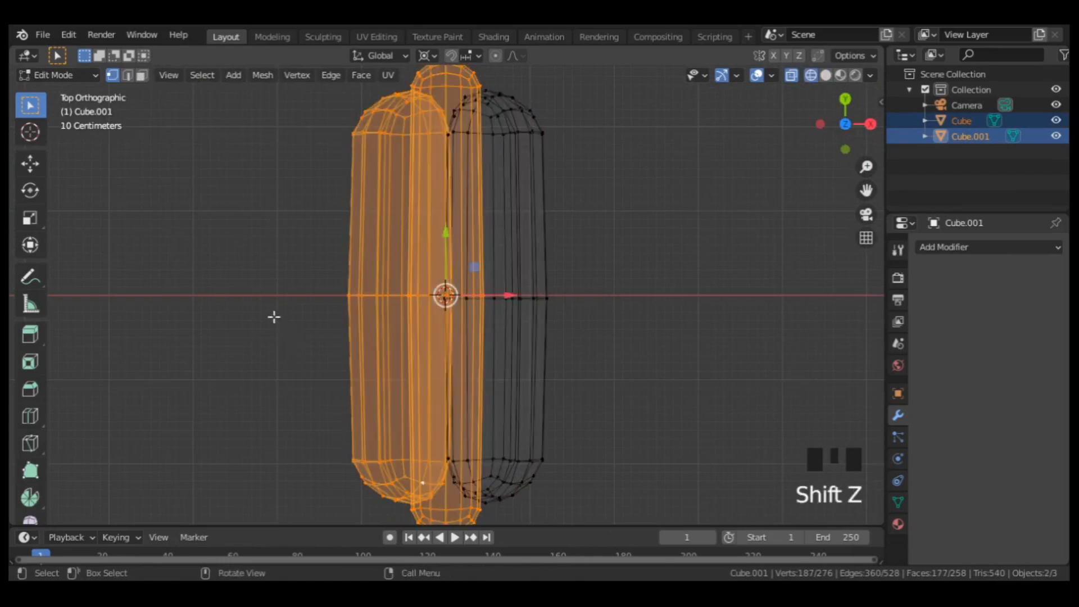
drag(230, 279, 684, 371)
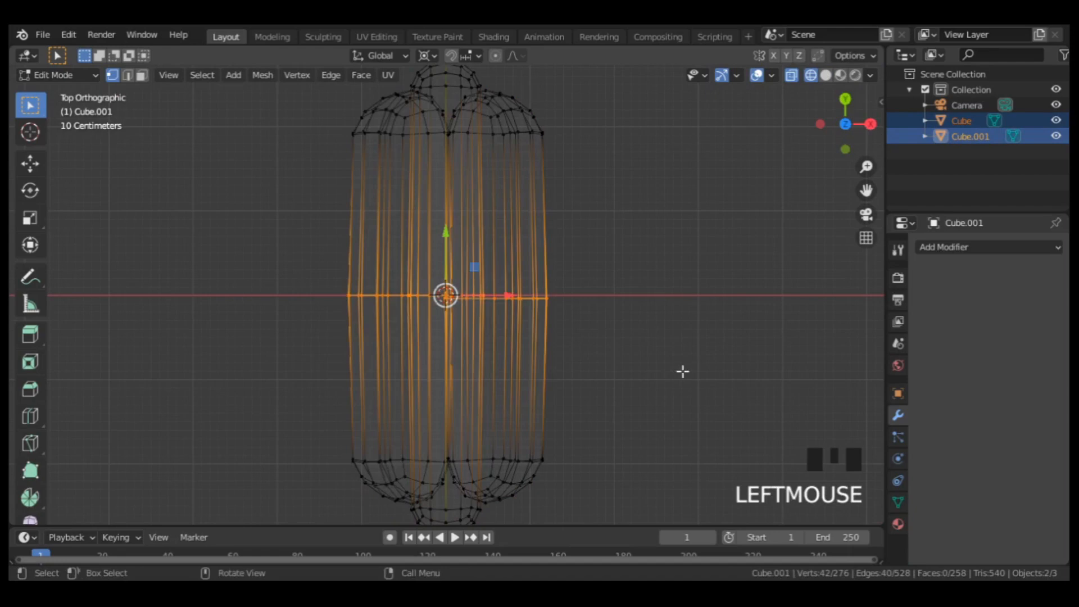
key(ctrl+b)
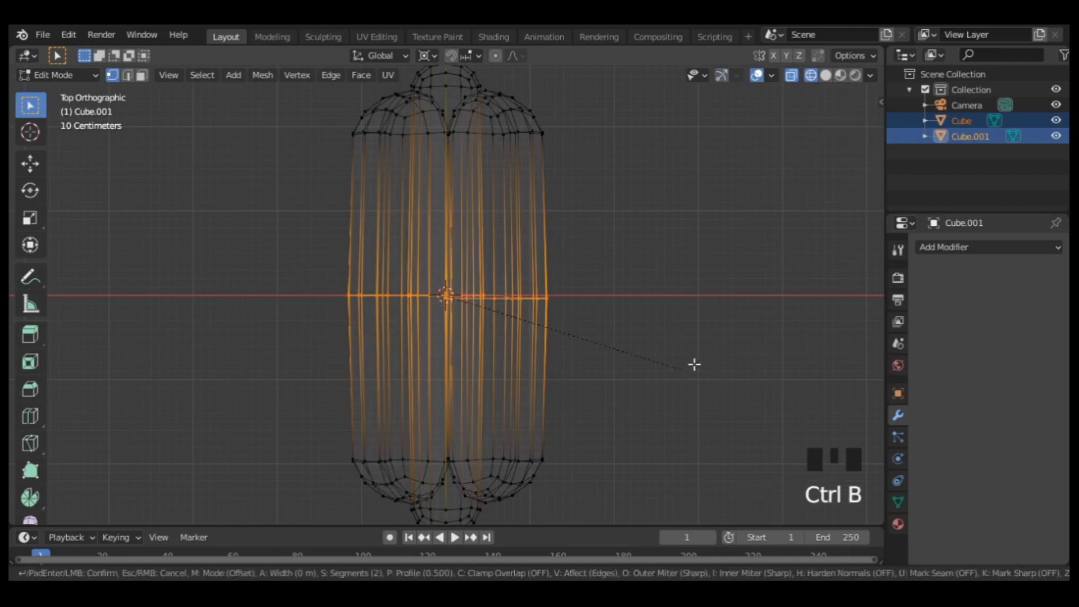
scroll(810, 301, up, 1)
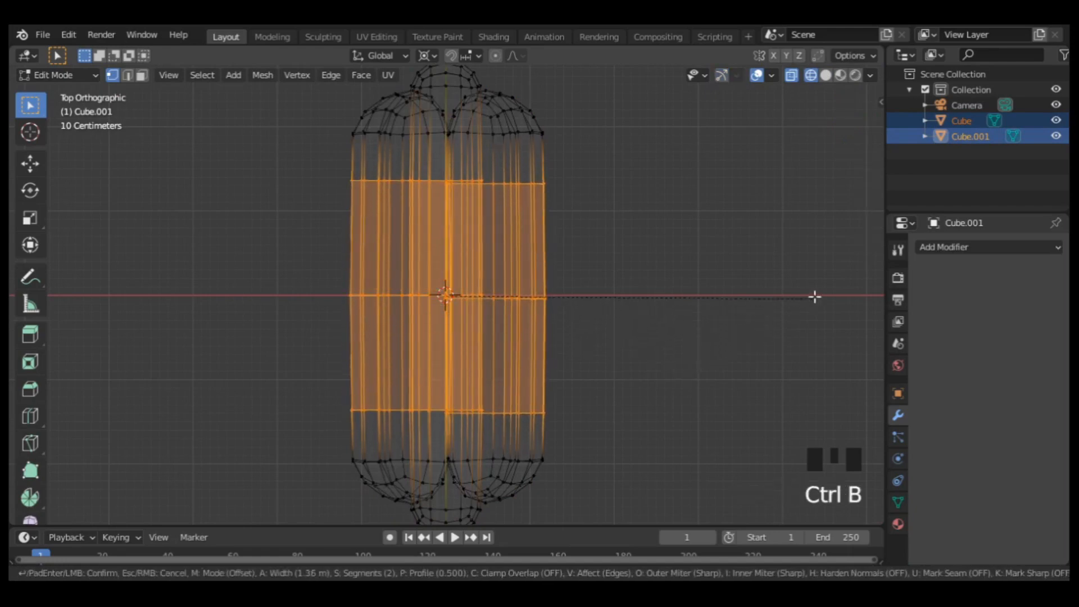
scroll(840, 258, up, 3)
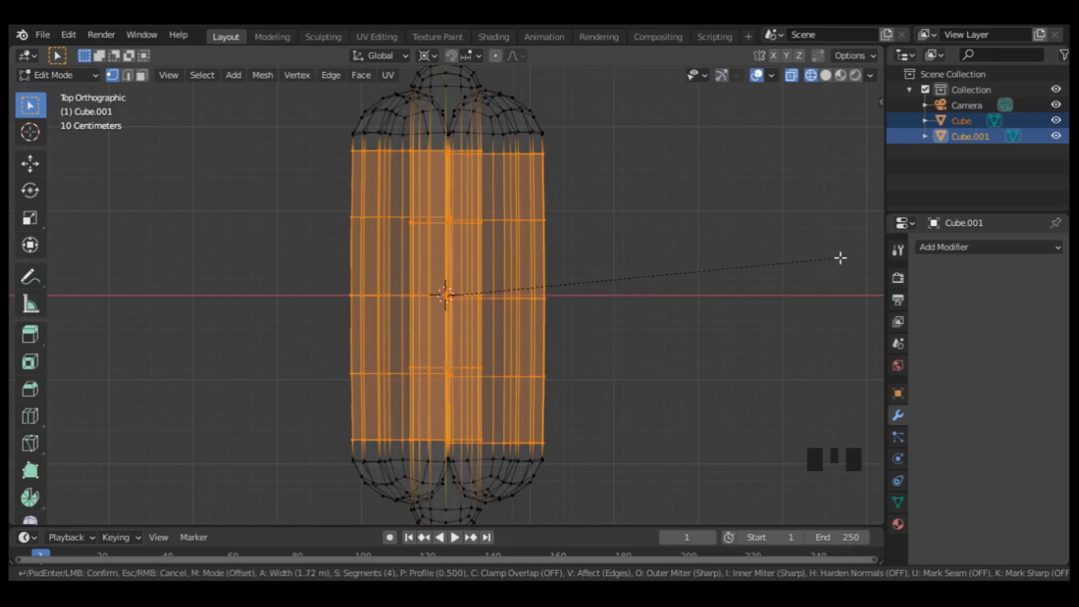
click(809, 264)
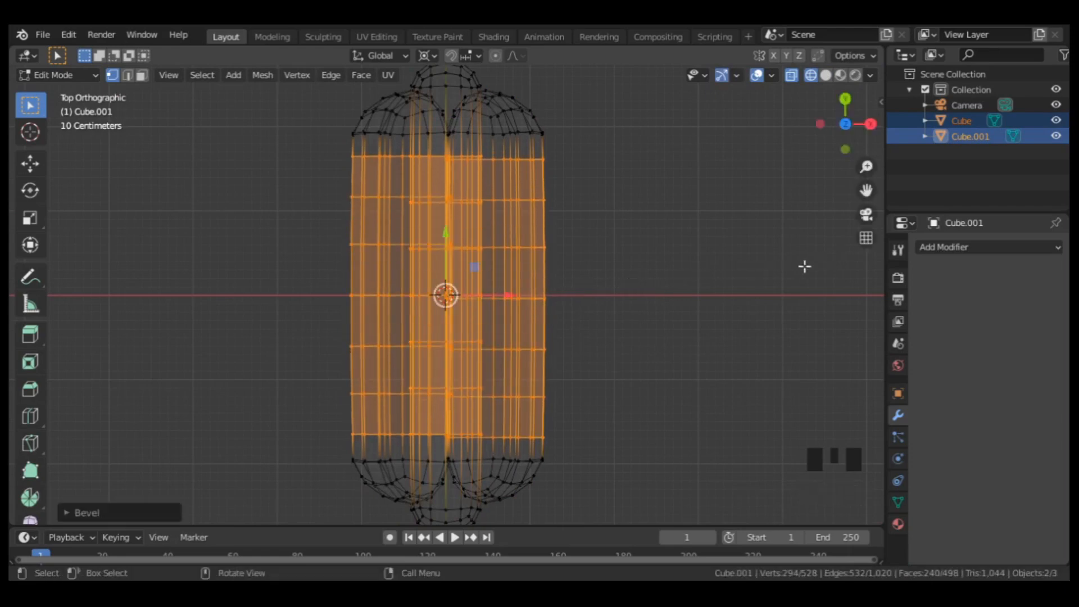
Bend the bun and sausage by lowering their central loops about 0.69 m along Z with proportional editing, size about 3.45.
drag(690, 276, 197, 314)
key(KP_3)
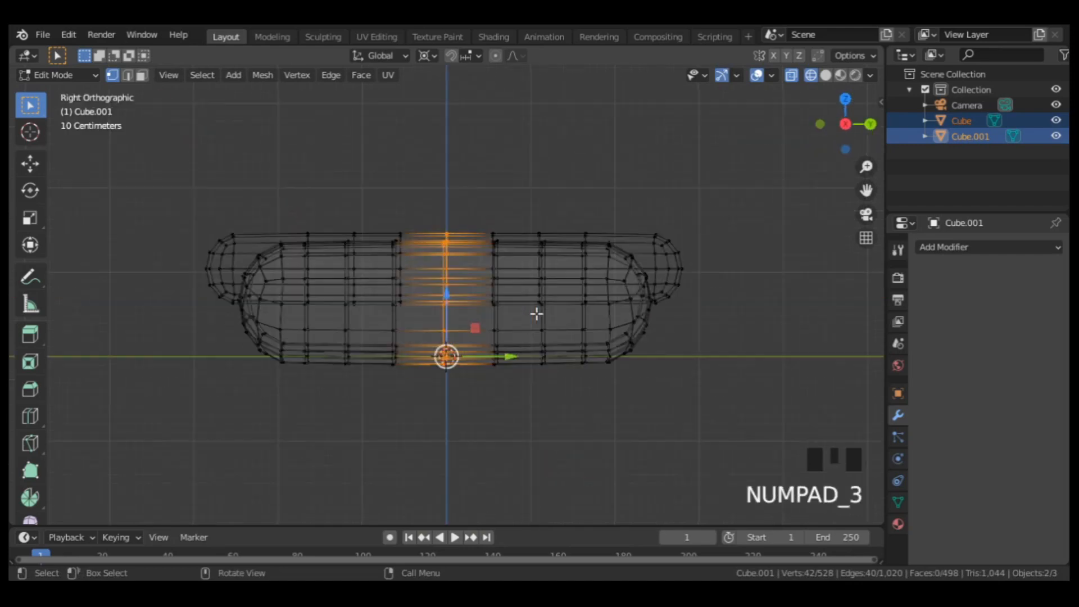
key(o)
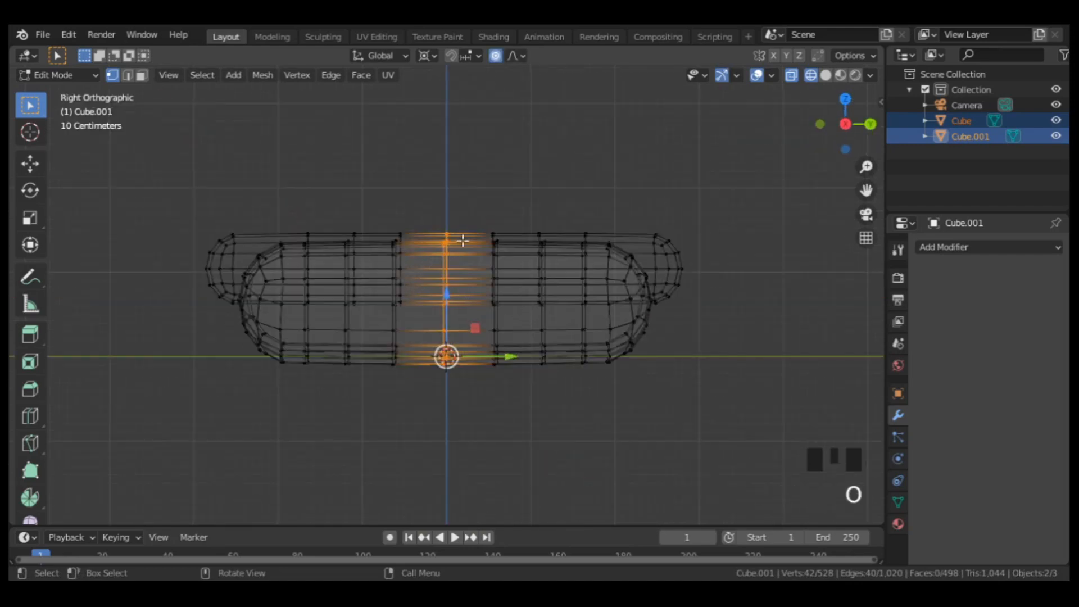
key(g)
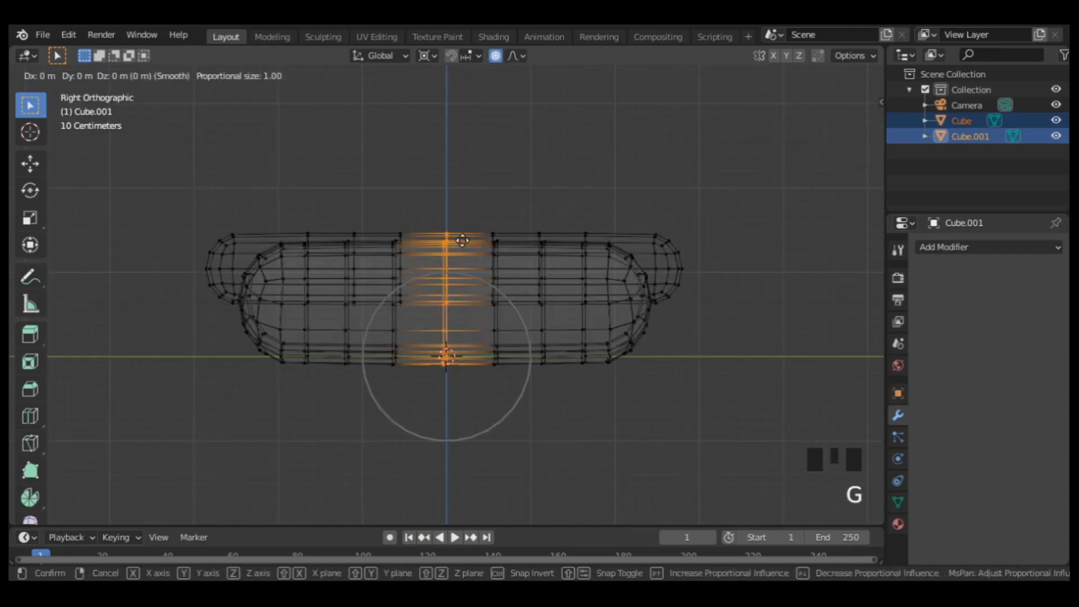
key(z)
scroll(462, 264, down, 8)
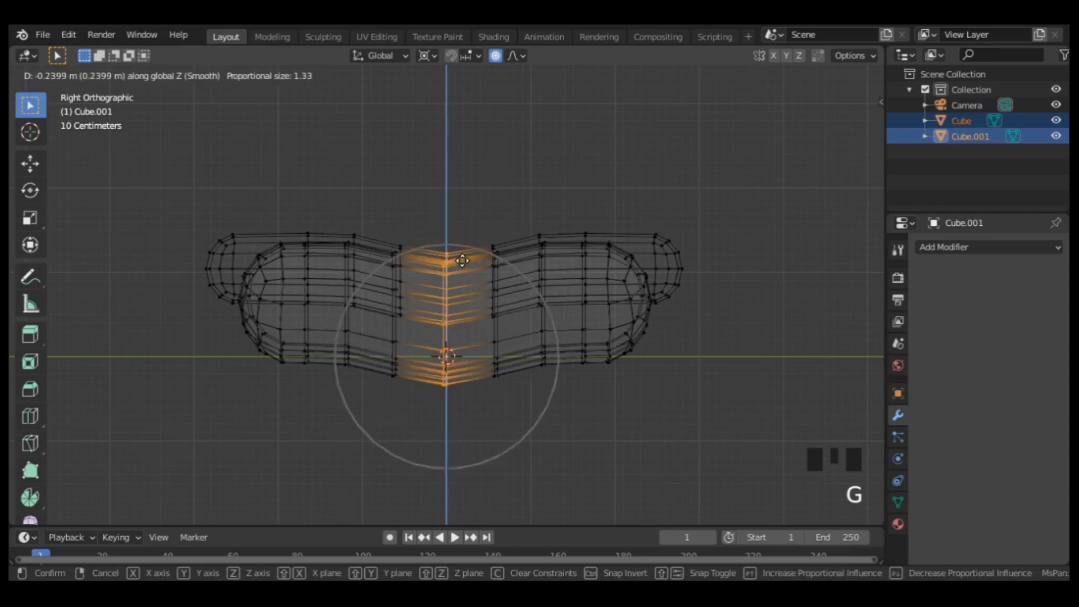
scroll(462, 265, down, 4)
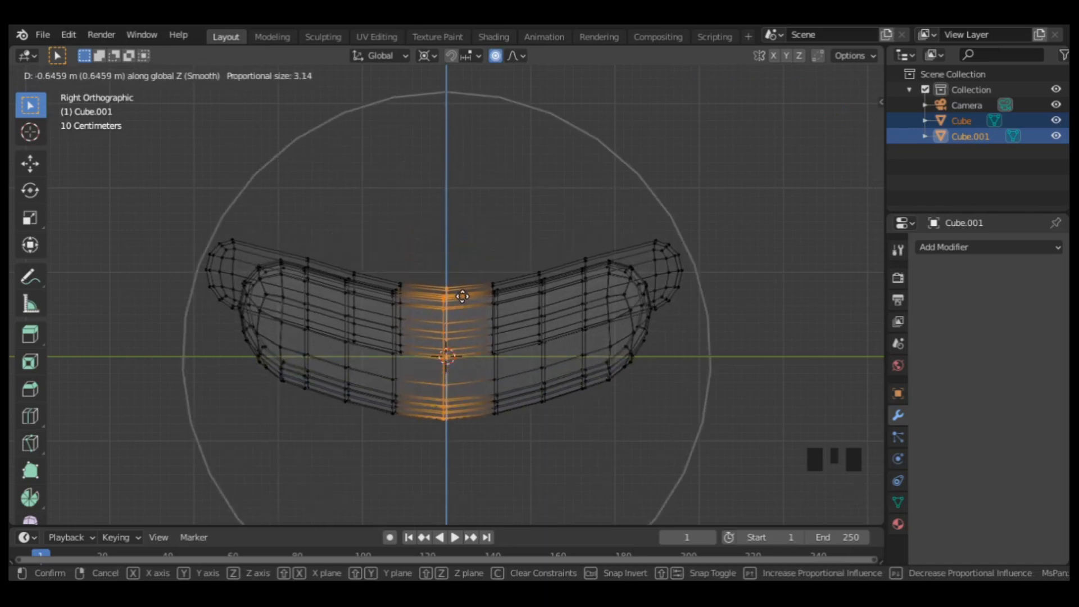
scroll(462, 299, down, 1)
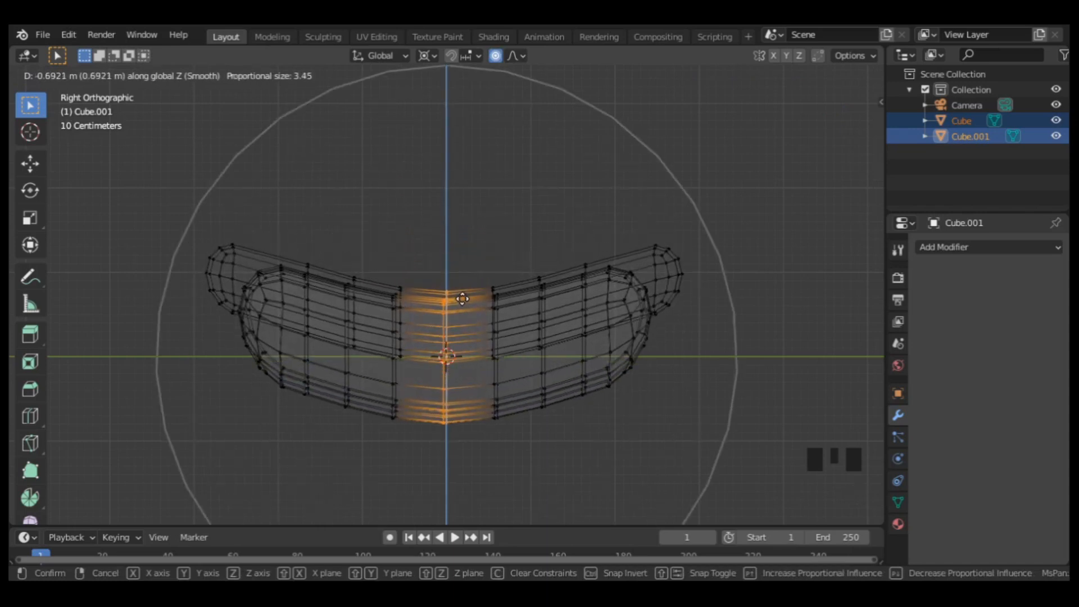
click(462, 298)
key(shift+z)
key(Tab)
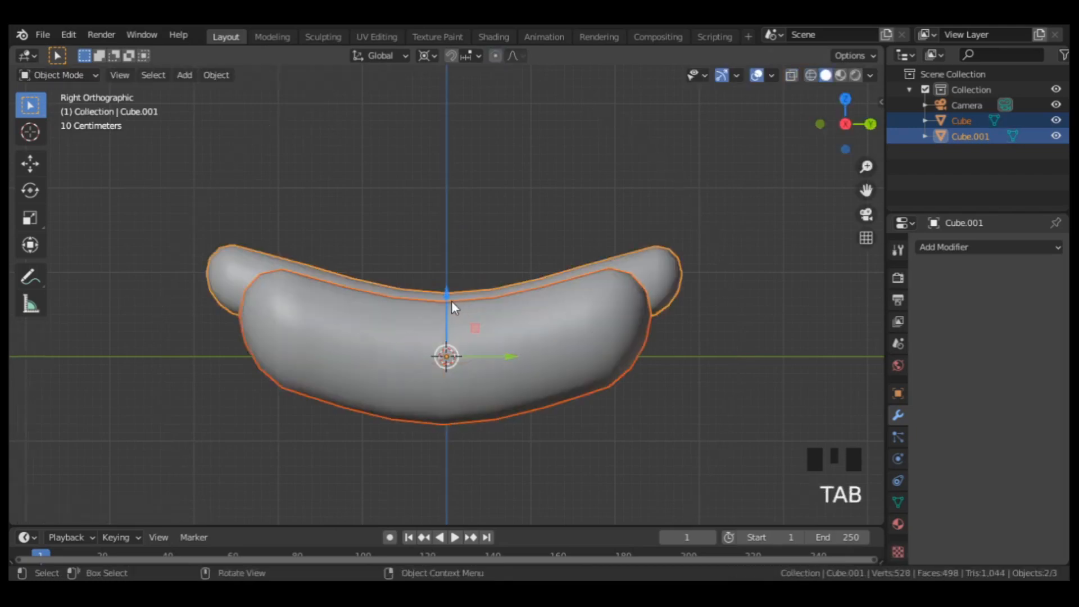
Parent the sausage to the bun with the Object option.
middle_drag(451, 301, 530, 391)
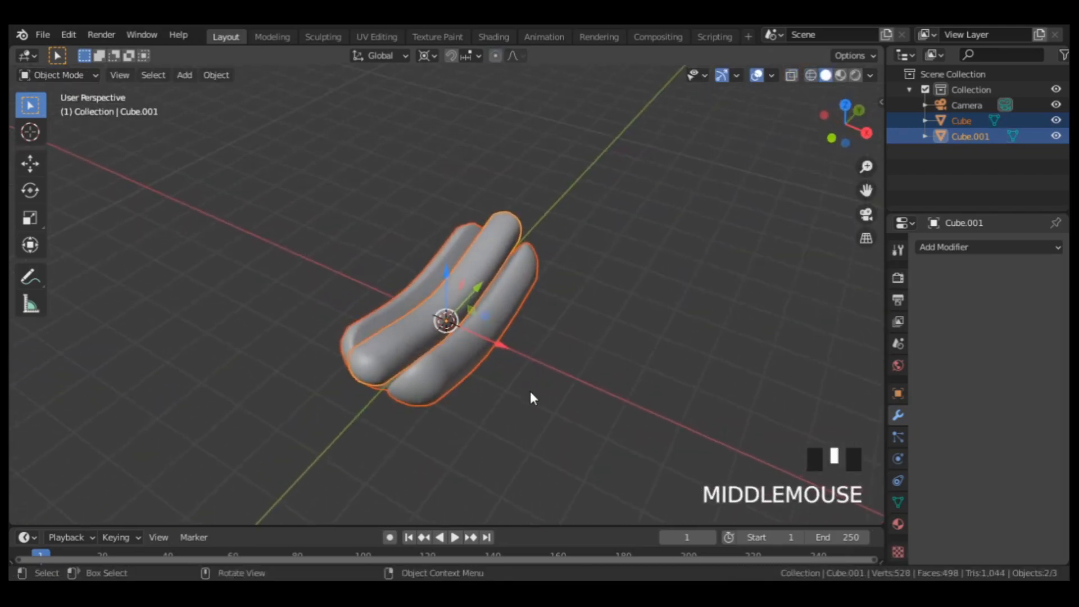
shift+click(439, 373)
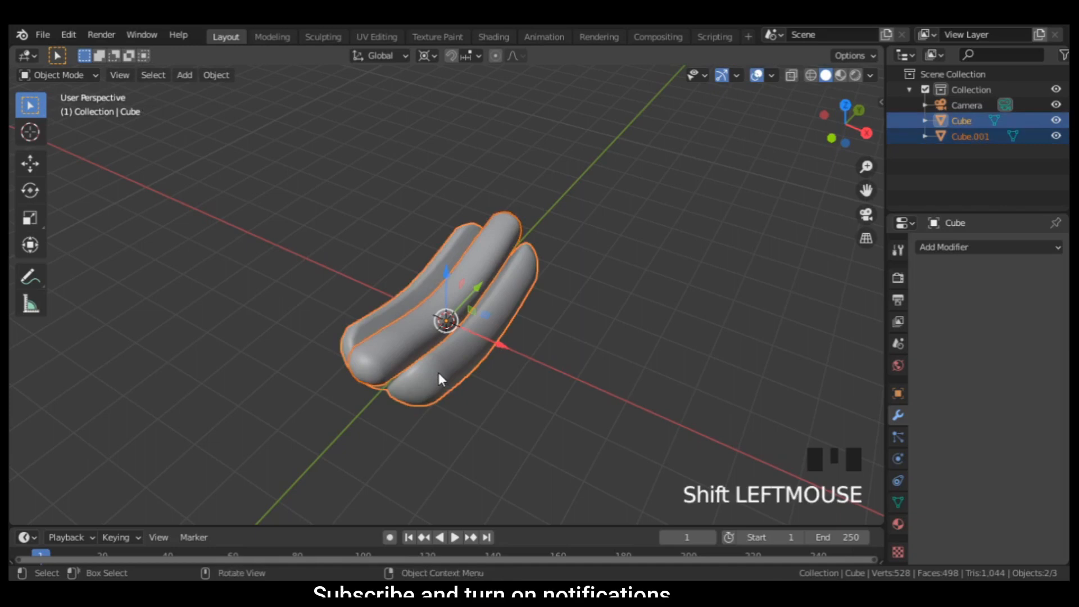
key(ctrl+p)
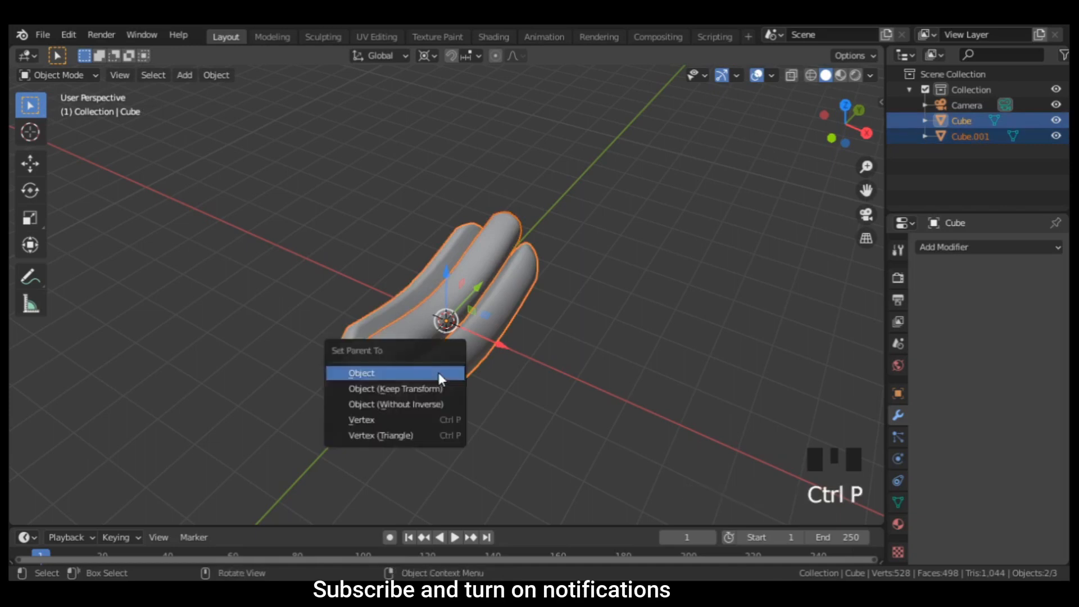
click(438, 373)
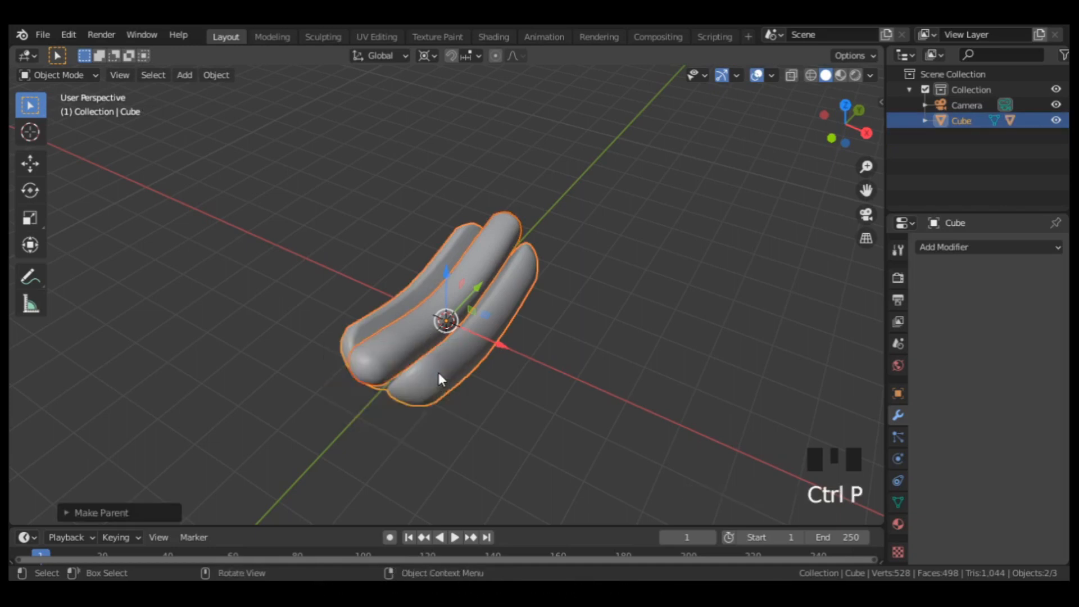
Select only the bun and try scaling it to check that the sausage follows its parent.
click(460, 356)
key(s)
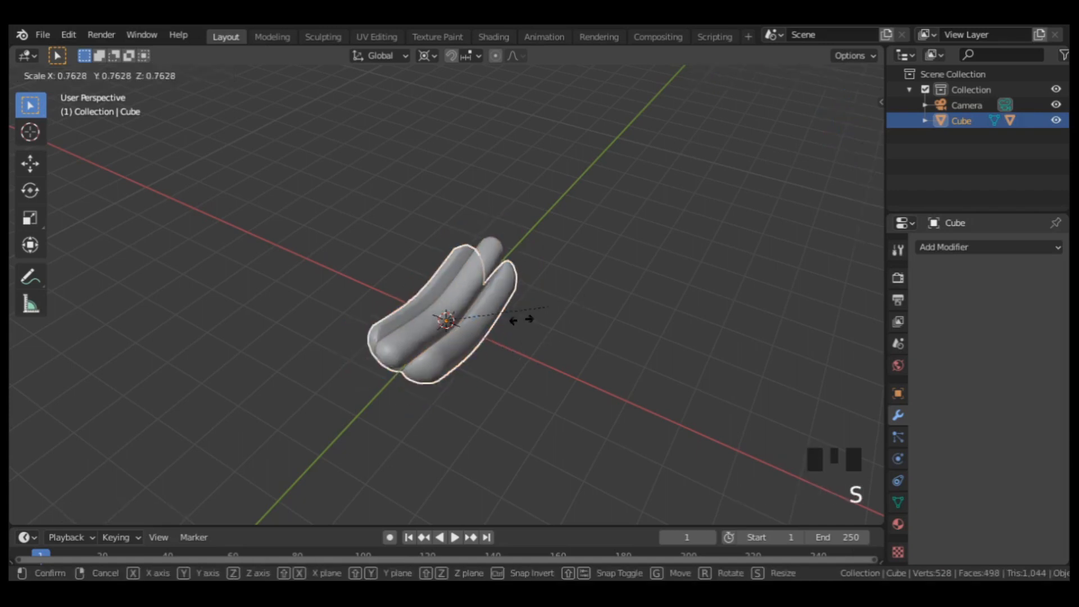
click(557, 291)
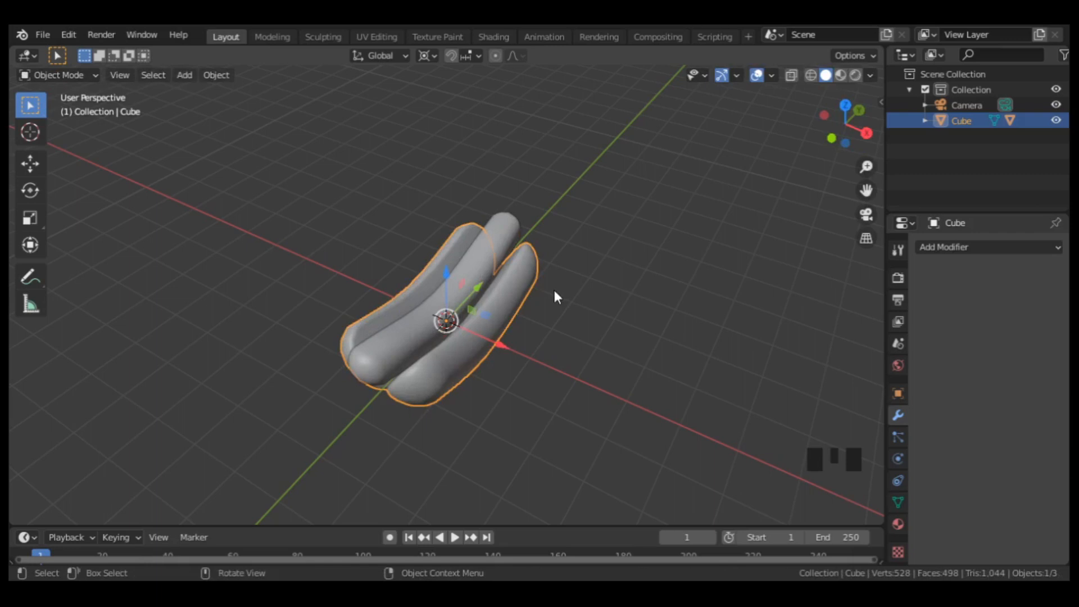
Add a circle mesh with 64 vertices and the Ngon fill type.
key(shift+a)
mouse_move(573, 261)
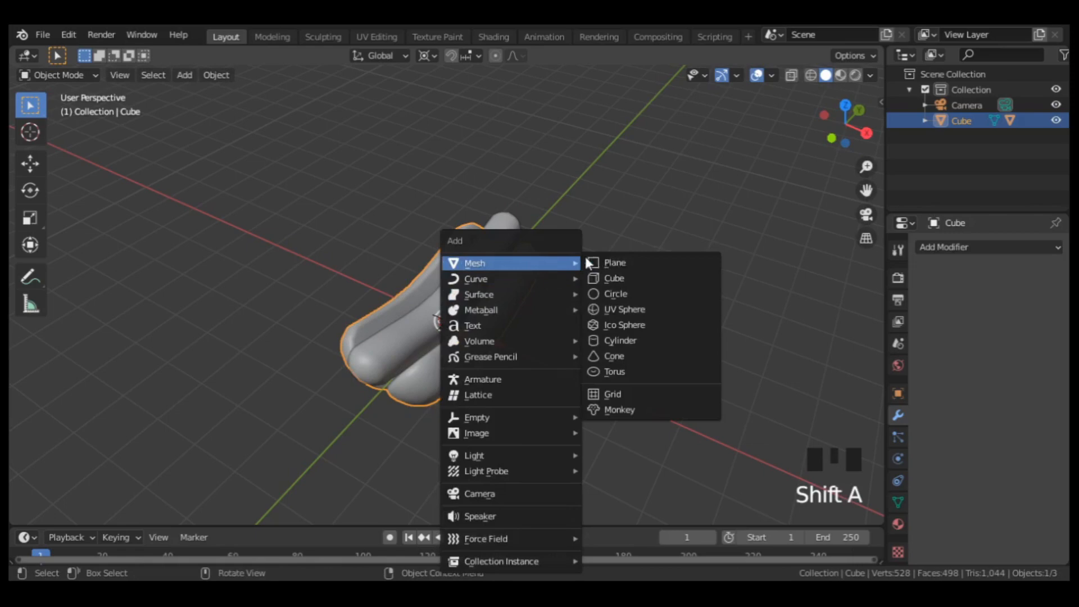
click(609, 296)
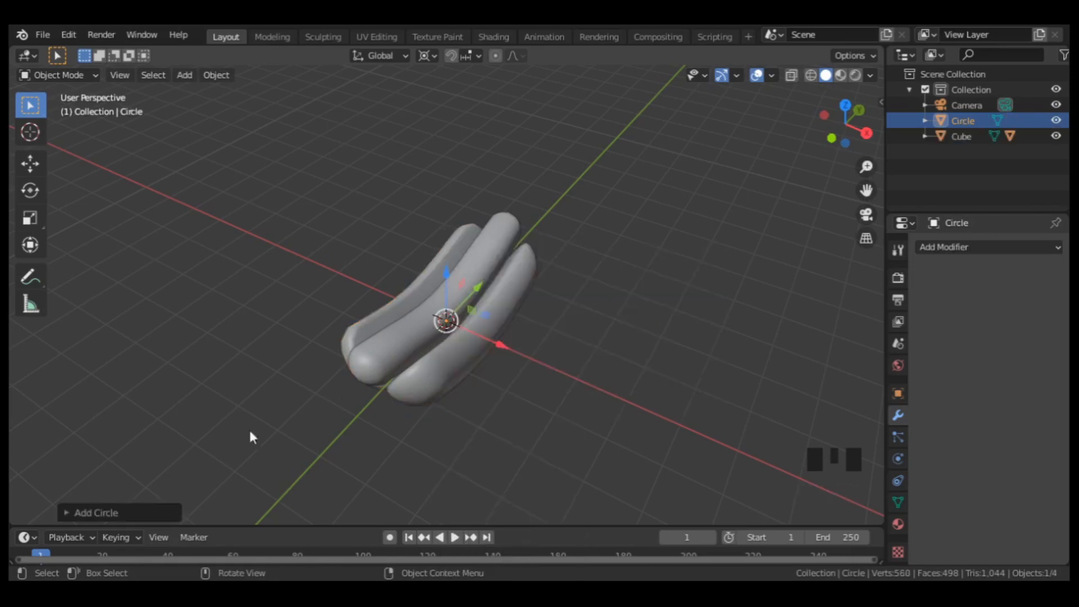
click(128, 506)
double_click(212, 341)
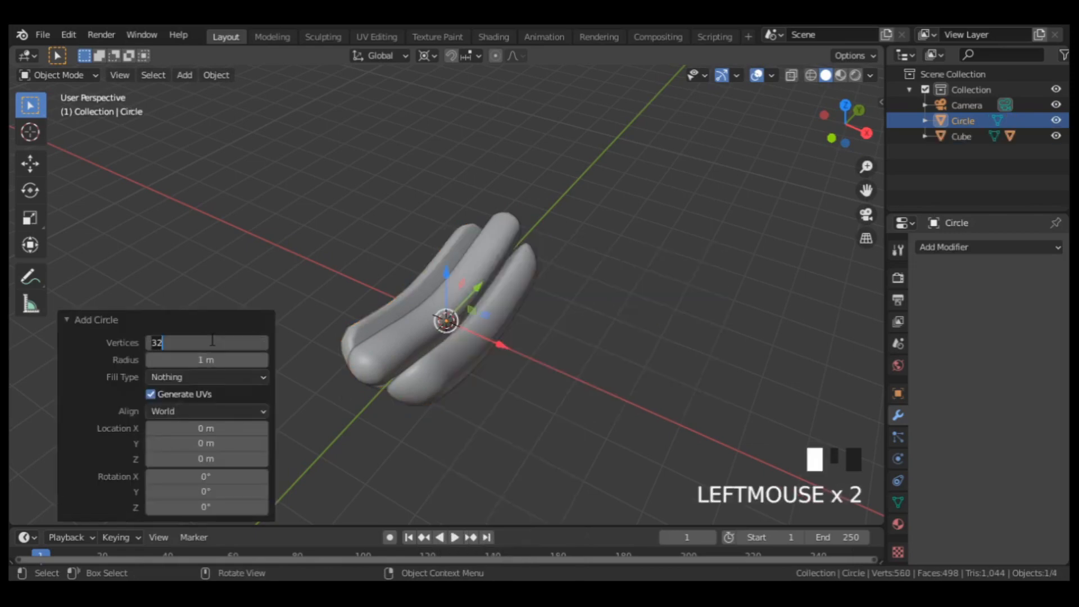
key(Return)
click(184, 380)
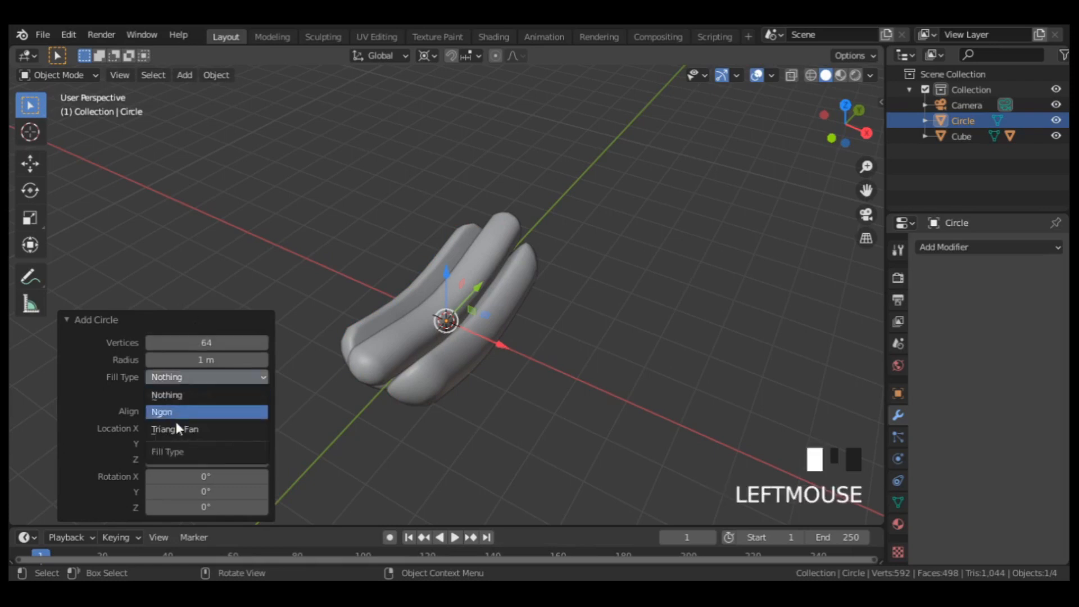
click(175, 410)
click(133, 314)
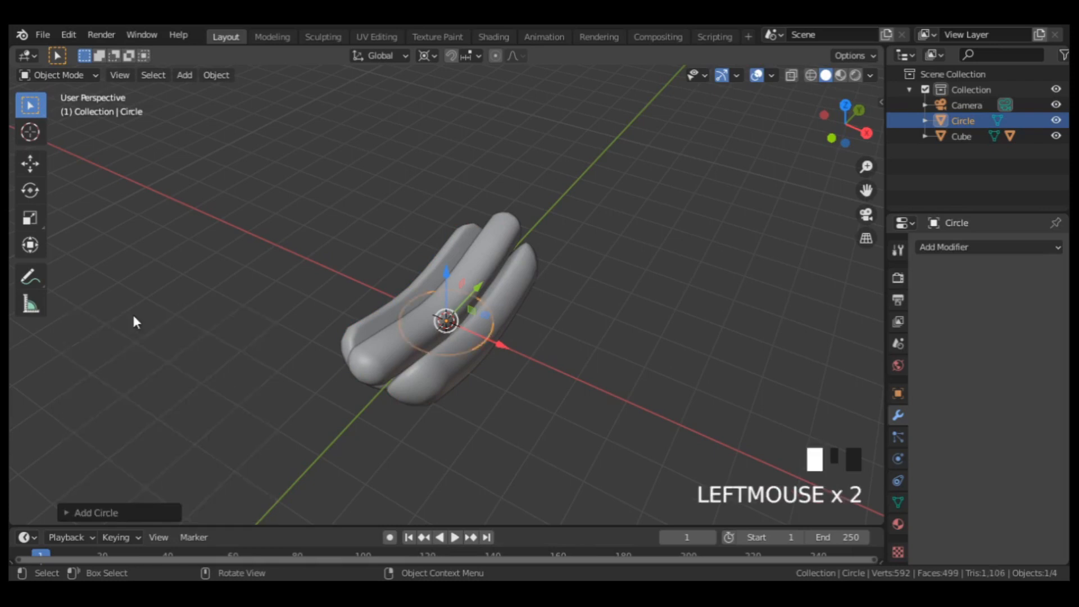
Isolate the filled circle in local view and extrude its face slightly upward in Edit Mode.
key(slash)
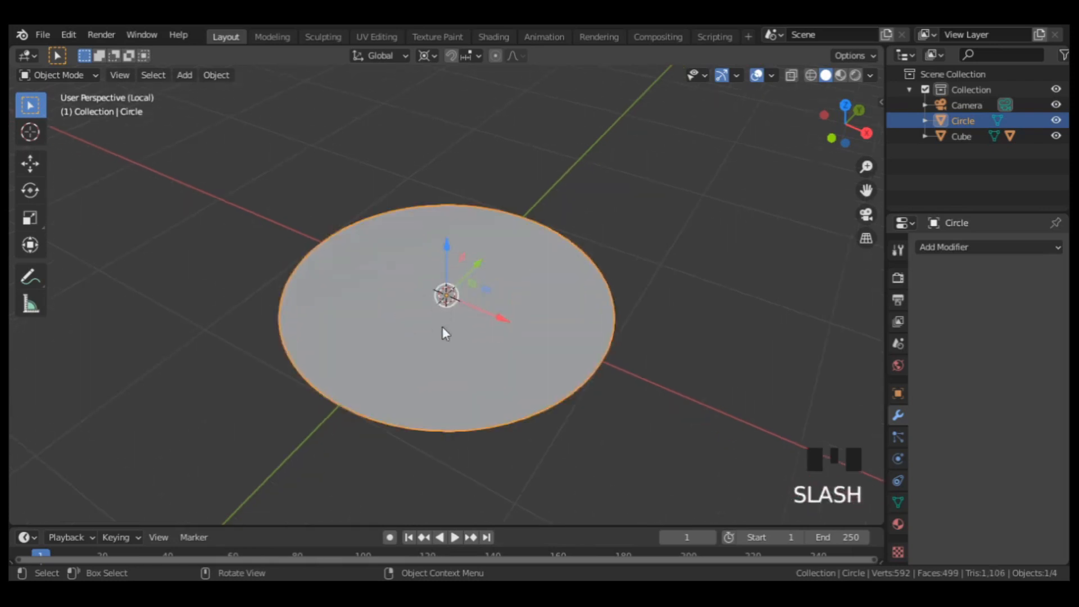
key(Tab)
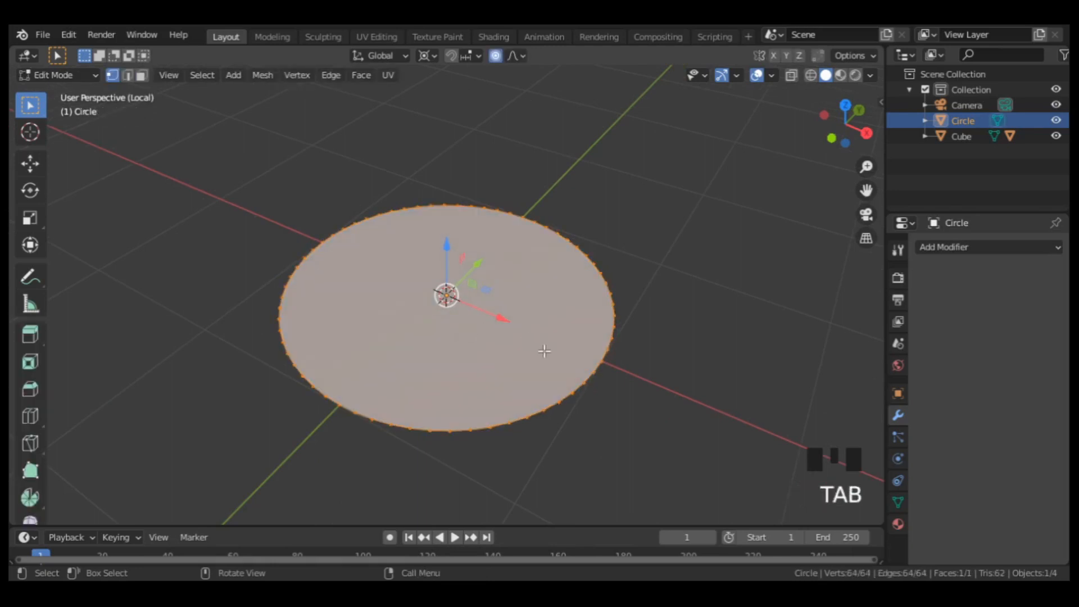
scroll(544, 351, down, 2)
middle_drag(530, 360, 513, 305)
key(e)
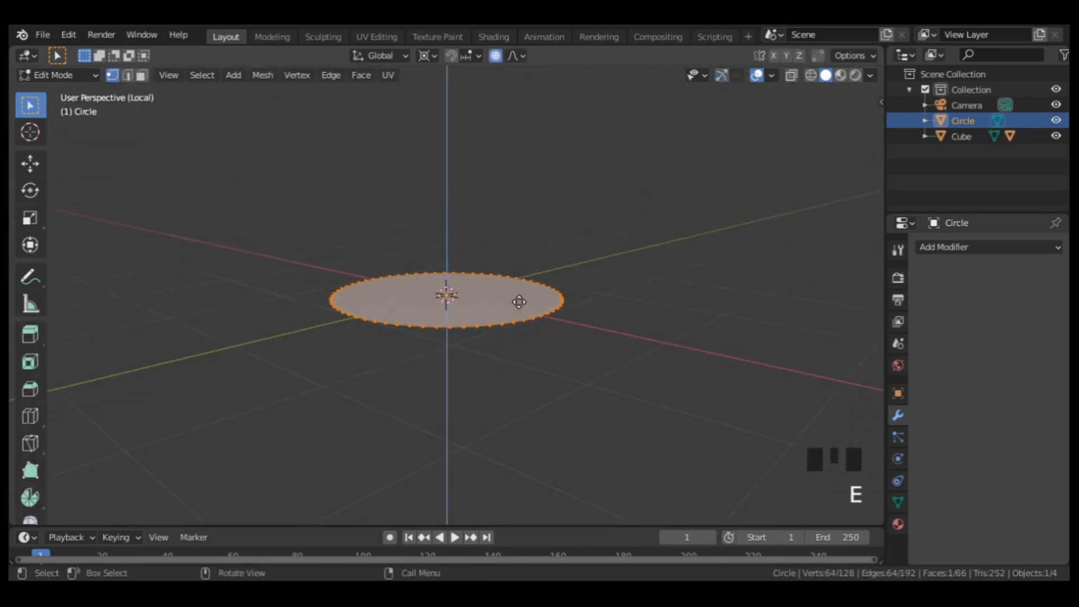
click(515, 297)
Turn off proportional editing and scale the extruded top face up slightly.
key(s)
right_click(538, 293)
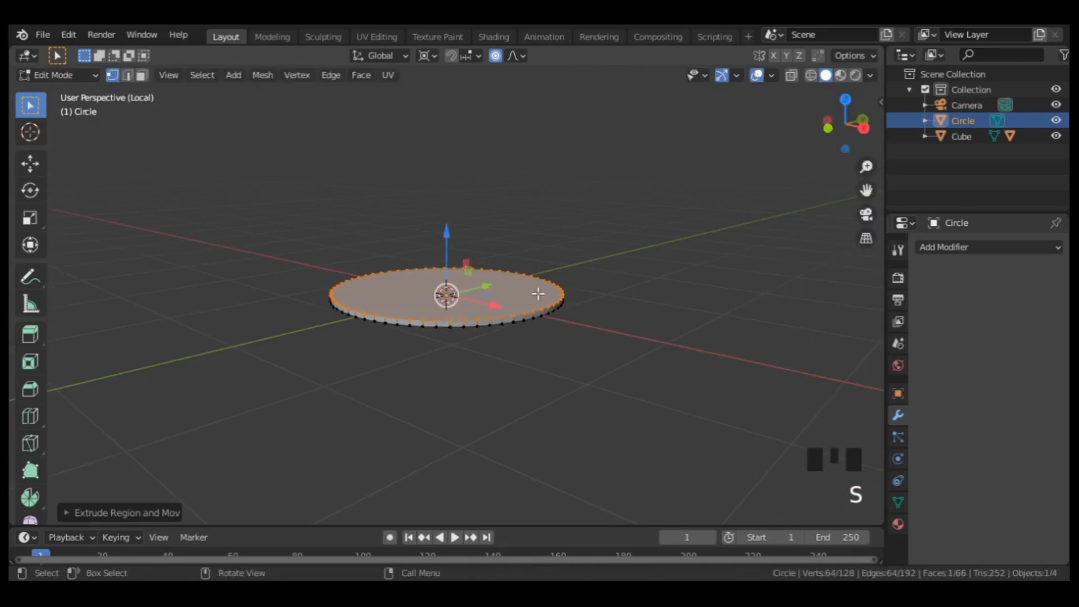
key(o)
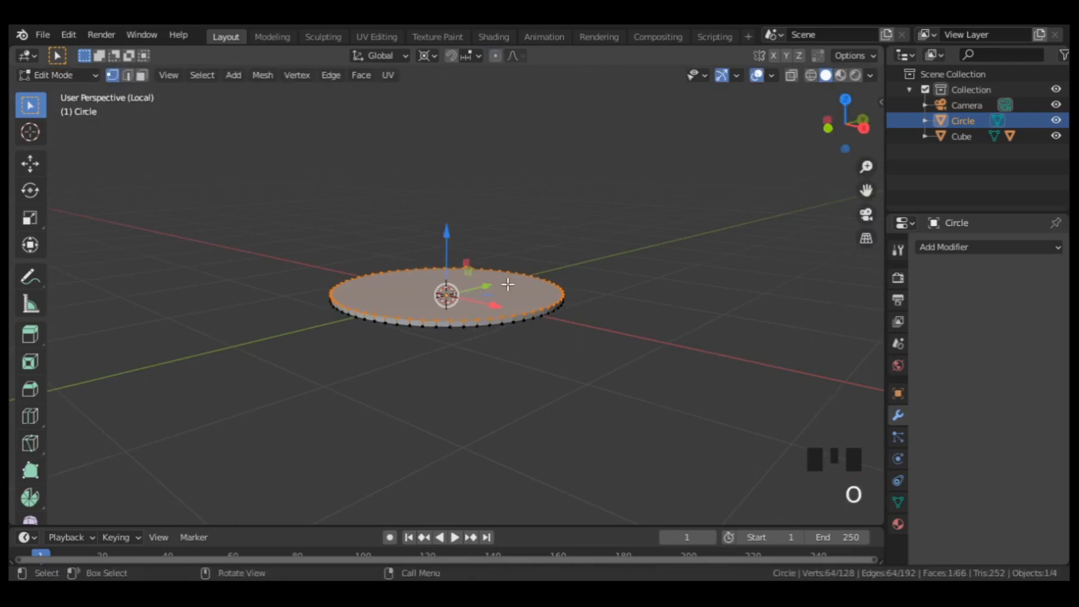
key(s)
click(539, 275)
Extrude the top face again and scale it out widely to flare the plate's sides.
key(e)
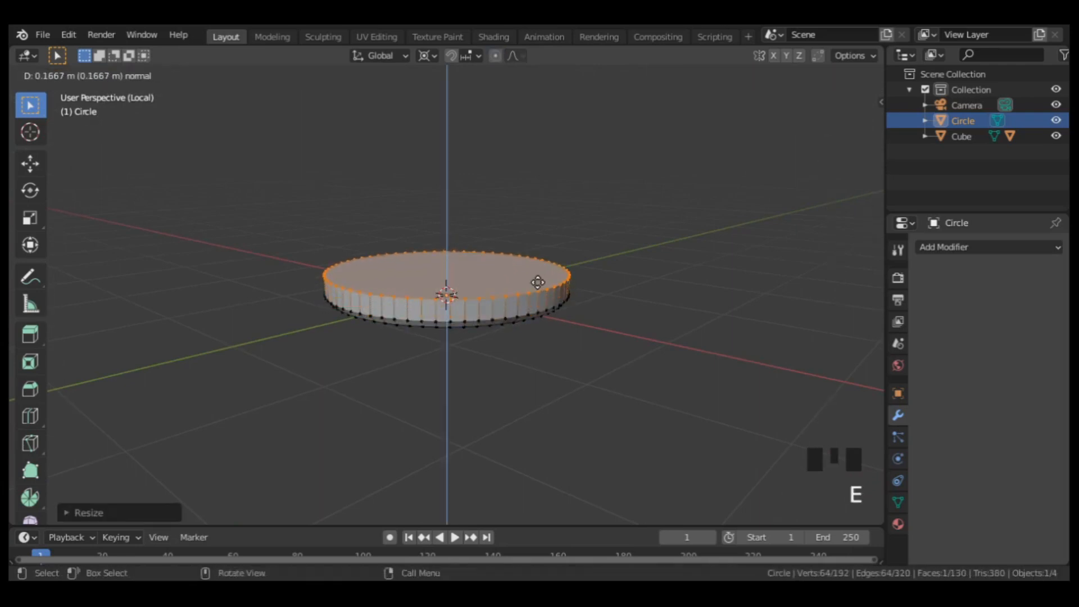
click(536, 287)
key(s)
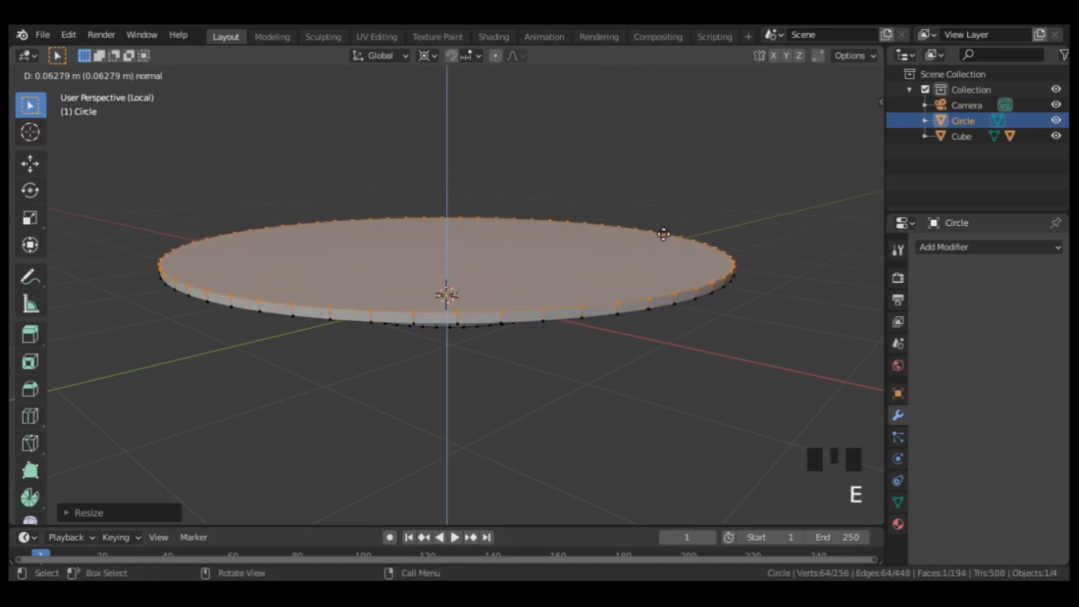
Form the plate's rim with two short upward extrusions, scaling the first slightly outward and the second slightly inward.
click(663, 236)
key(s)
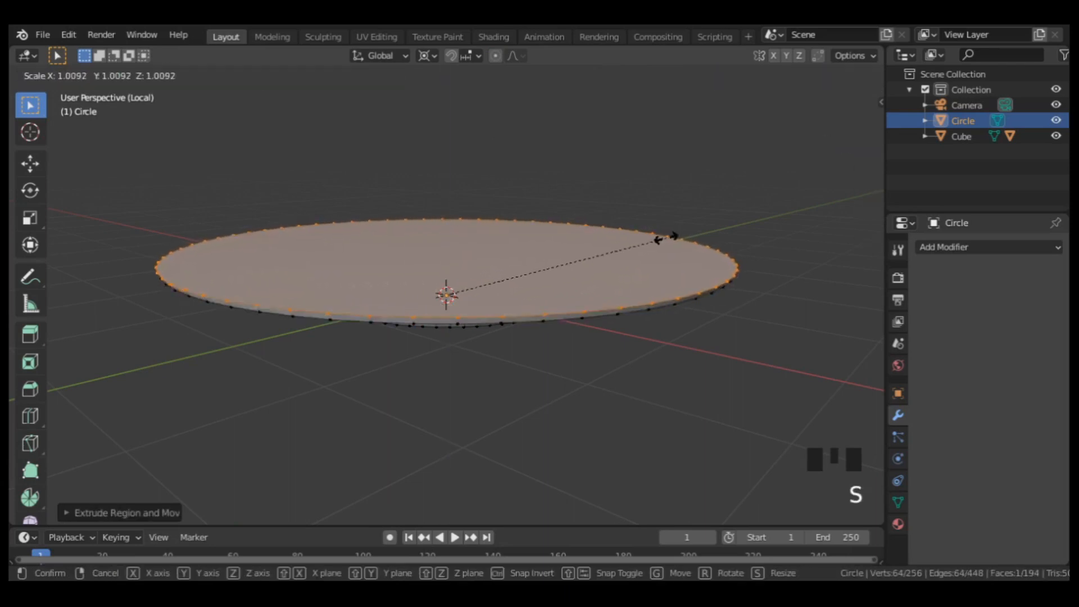
click(666, 236)
key(e)
click(666, 231)
key(s)
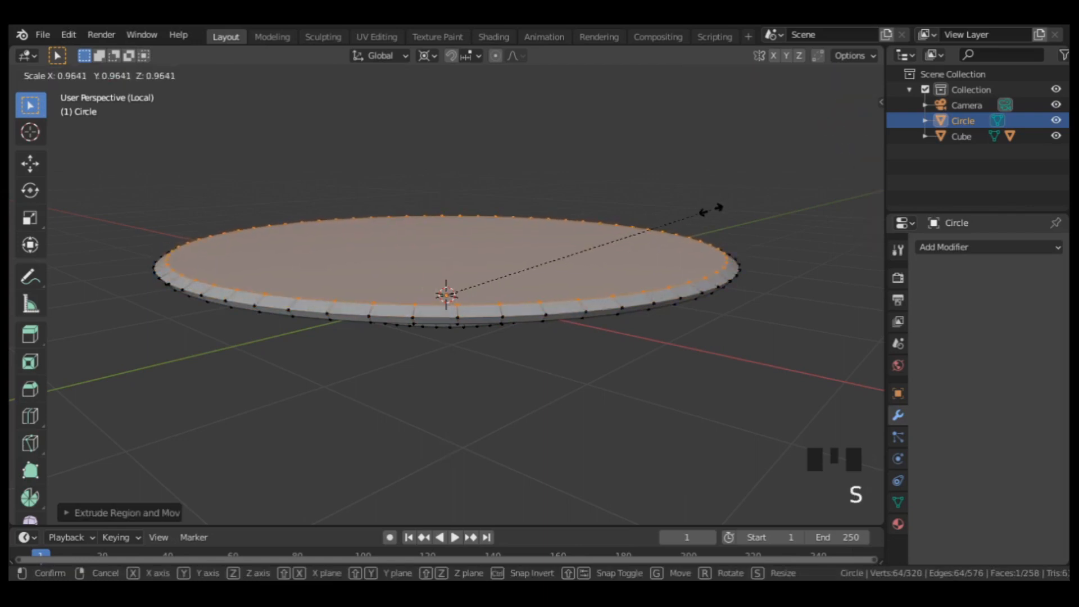
click(716, 211)
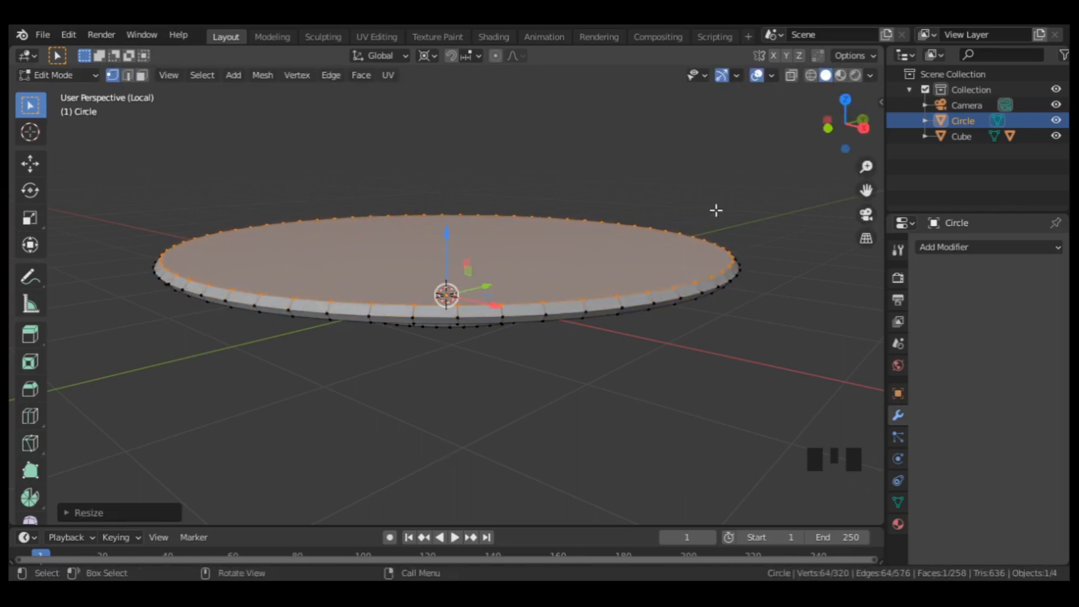
Inset the plate's top face and lower it along Z to hollow out the plate, returning to Object Mode.
key(i)
click(620, 236)
drag(446, 235, 446, 268)
key(Tab)
scroll(550, 250, down, 3)
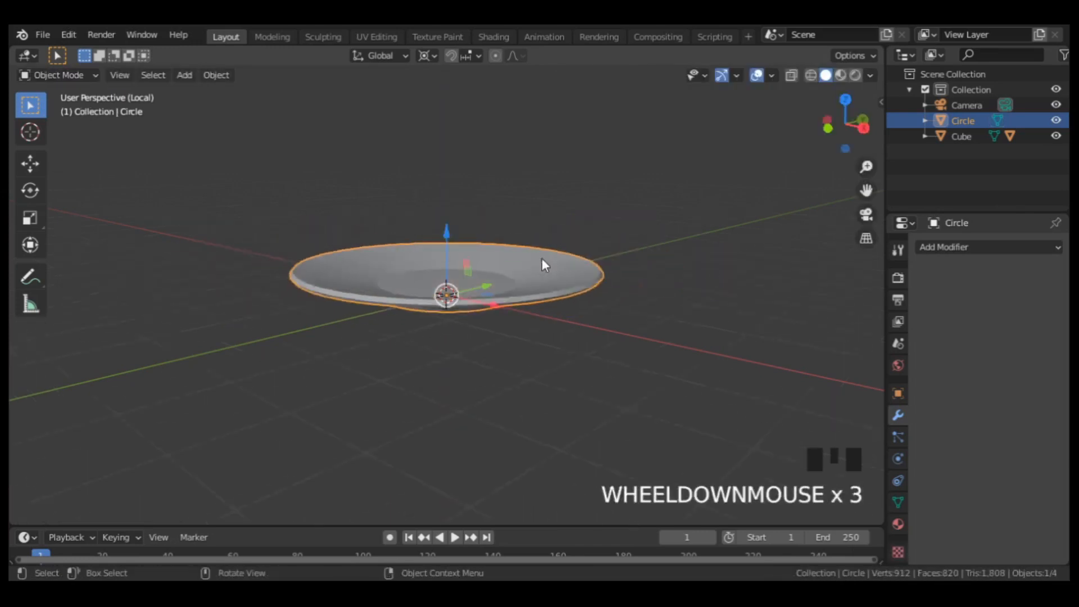
middle_drag(541, 258, 504, 292)
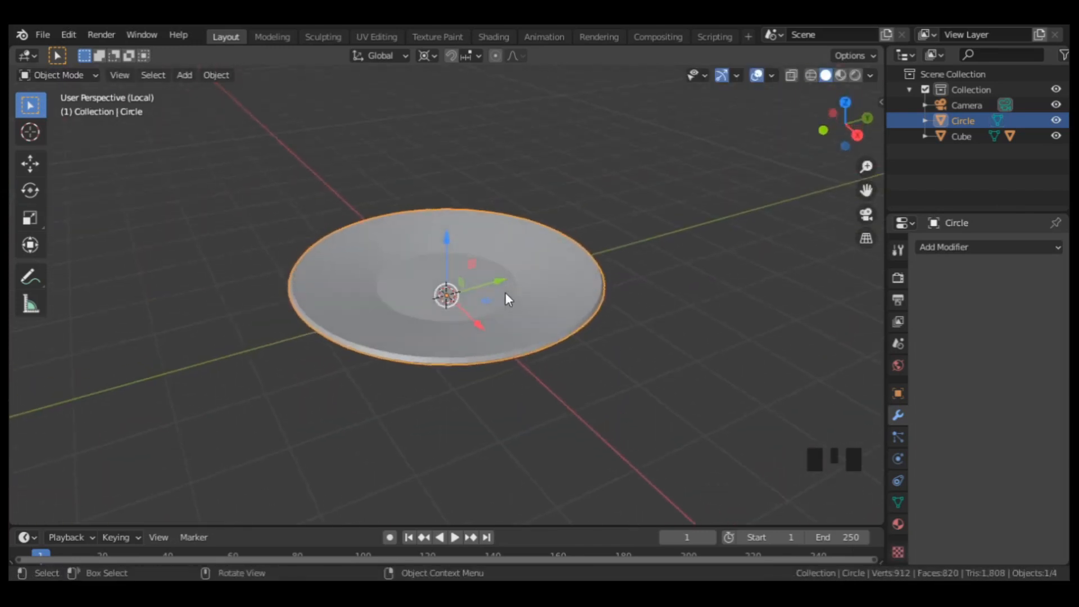
Leave local view and scale the plate by about 1.388 in X and Y, locking Z.
key(slash)
middle_drag(506, 293, 539, 316)
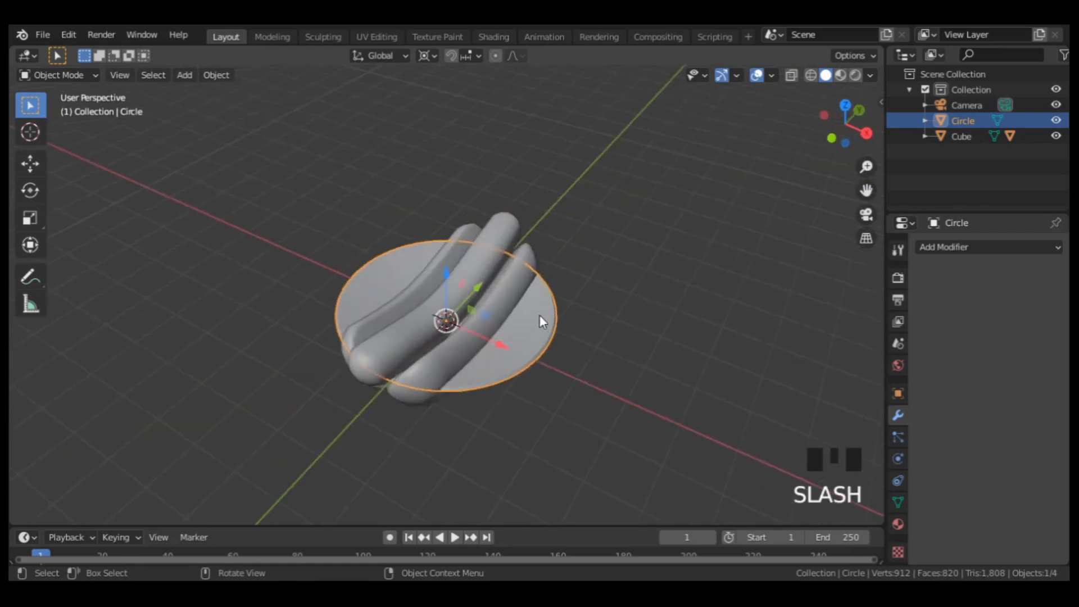
click(542, 325)
key(s)
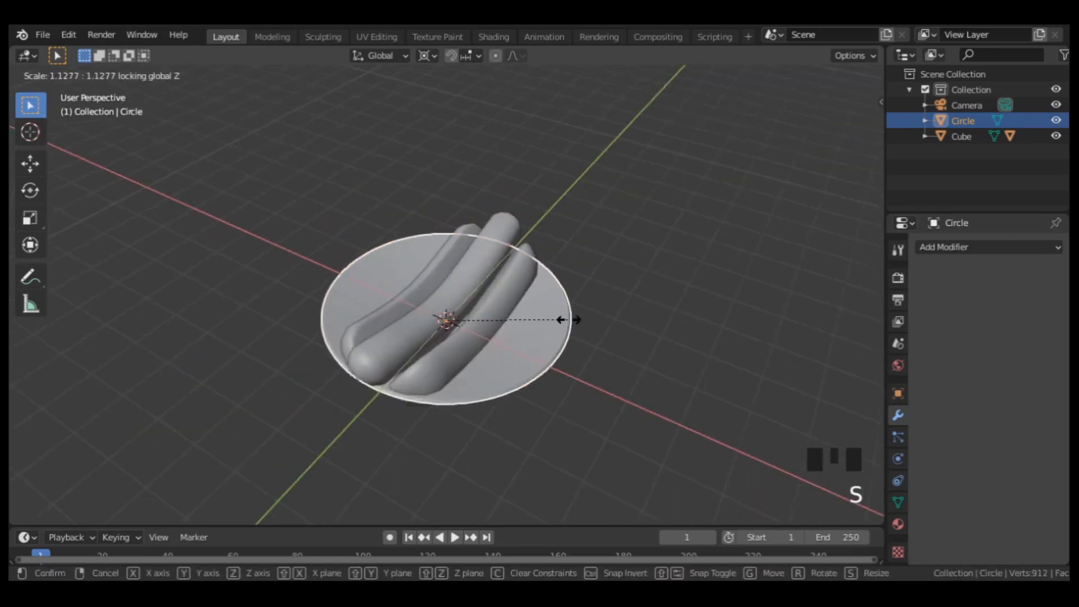
click(590, 310)
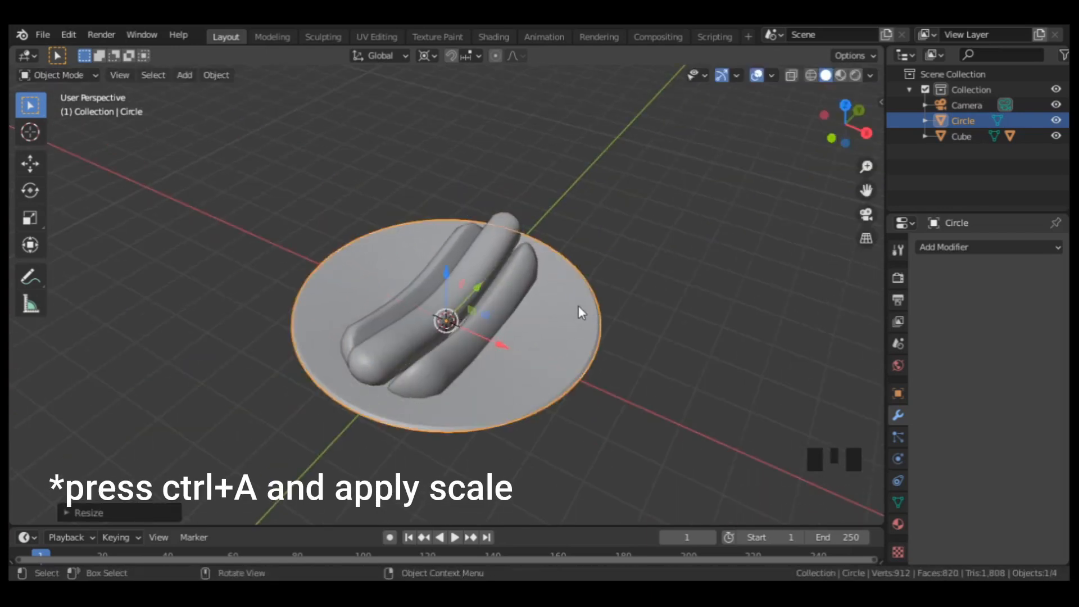
Align the camera to an angled view of the plate and set the render resolution to 1080 × 1080 px.
middle_drag(578, 307, 527, 360)
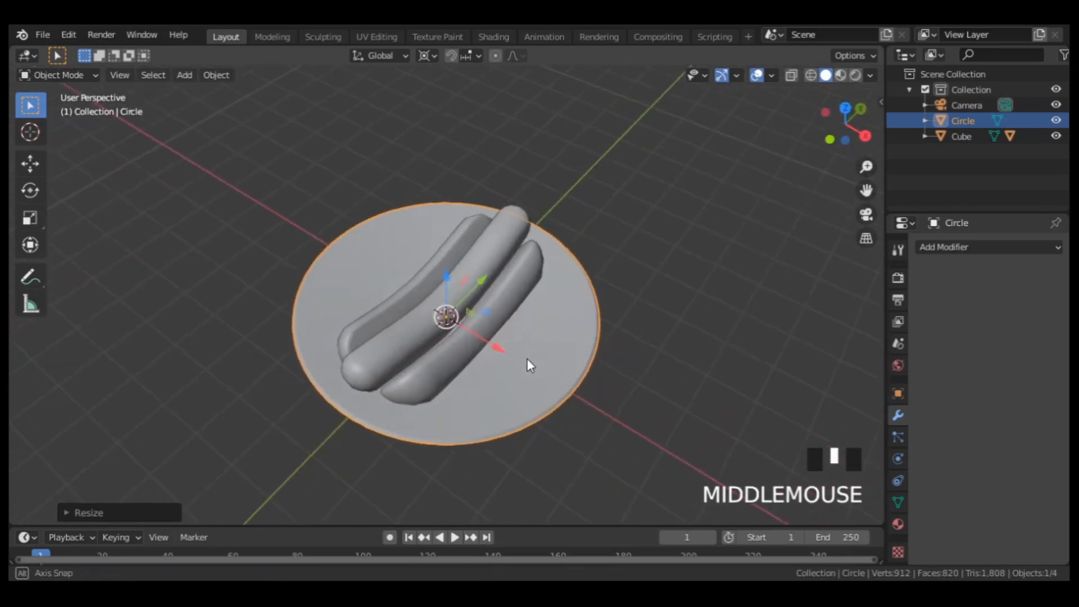
key(ctrl+alt+KP_0)
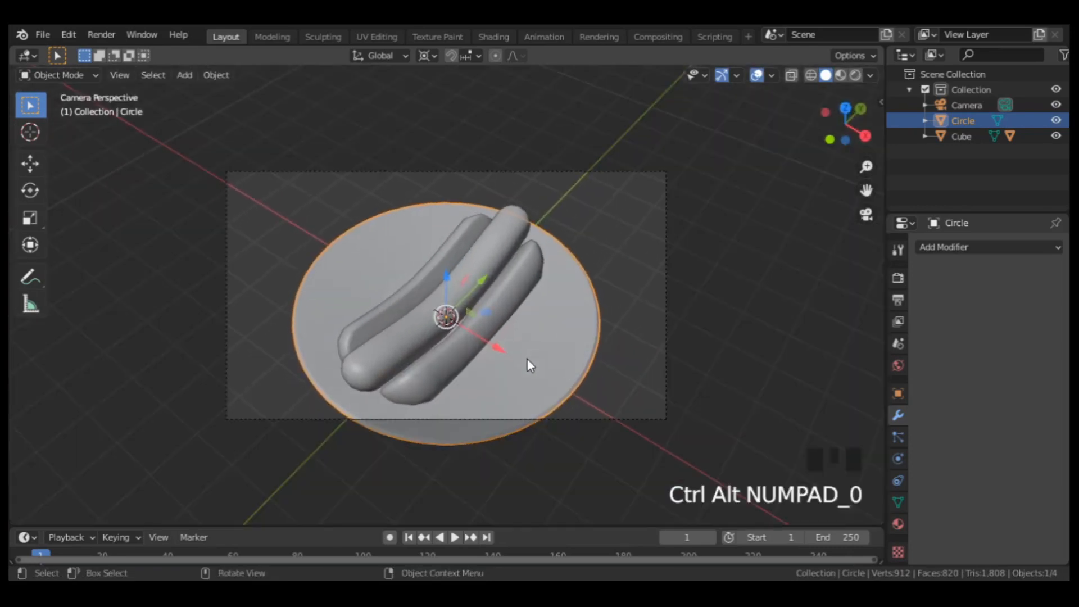
click(898, 299)
drag(989, 280, 995, 264)
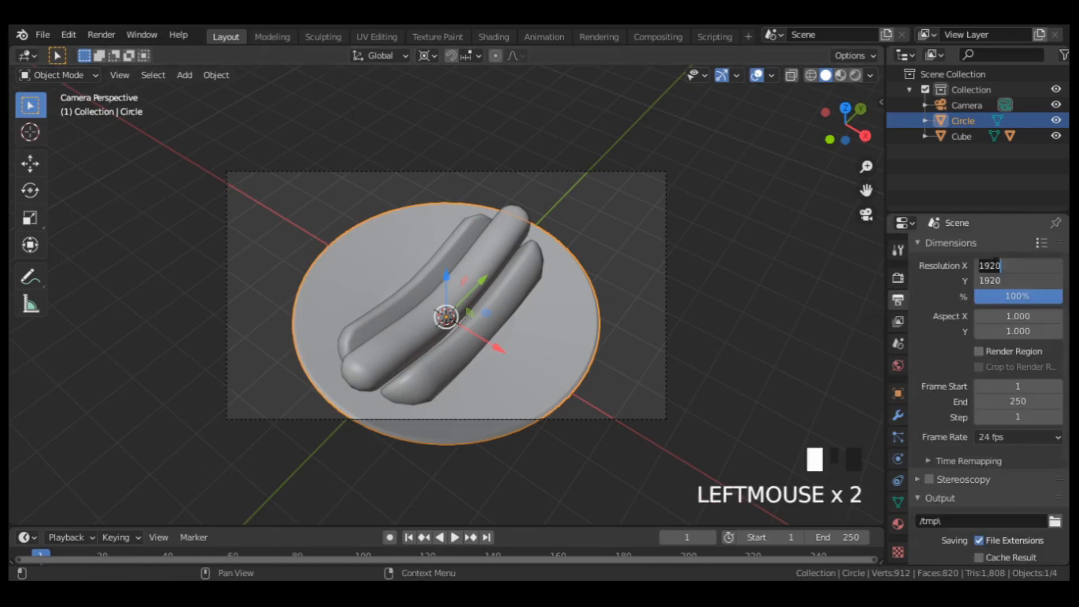
text(1080)
key(Return)
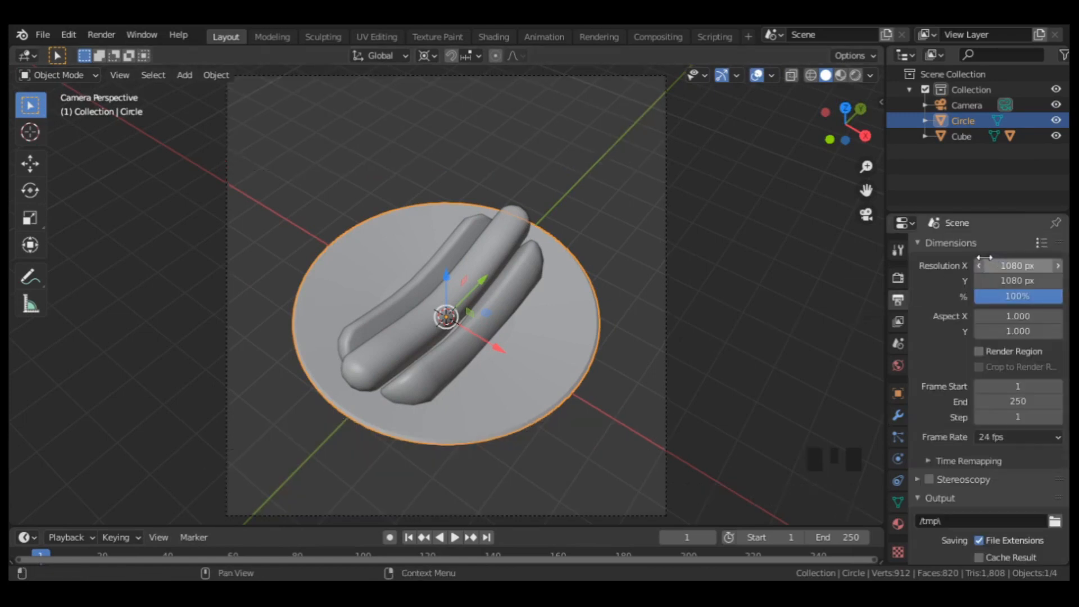
Enable Camera to View and adjust the camera angle on the plate slightly.
key(n)
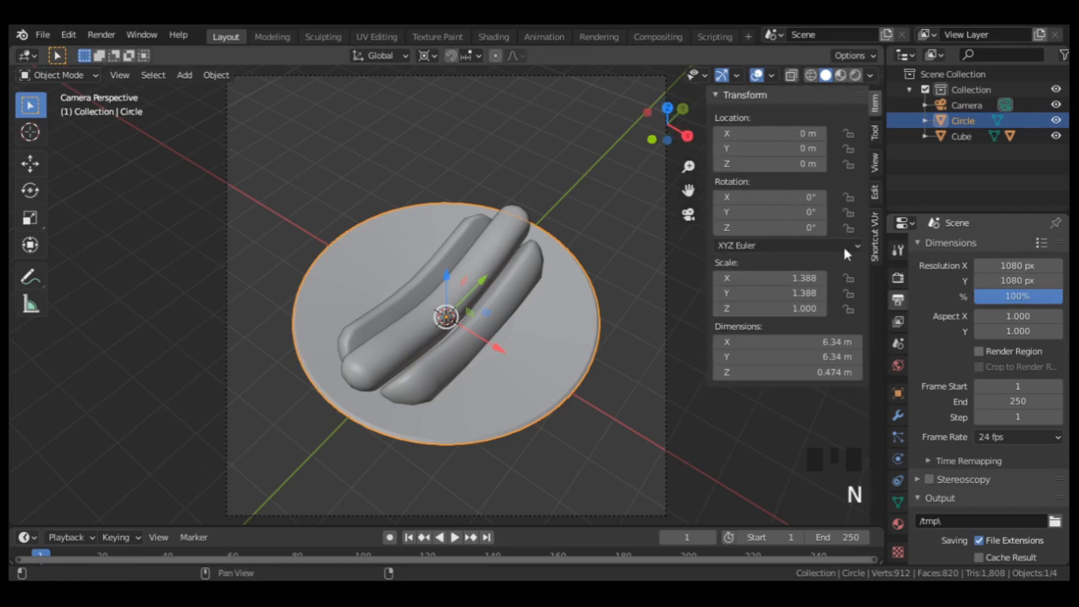
click(875, 163)
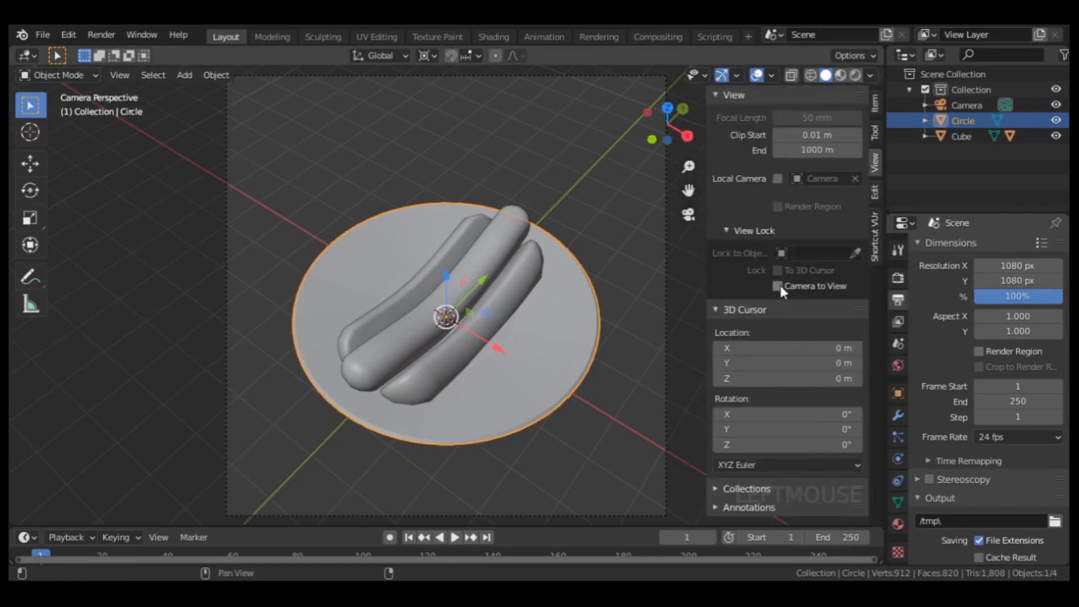
key(n)
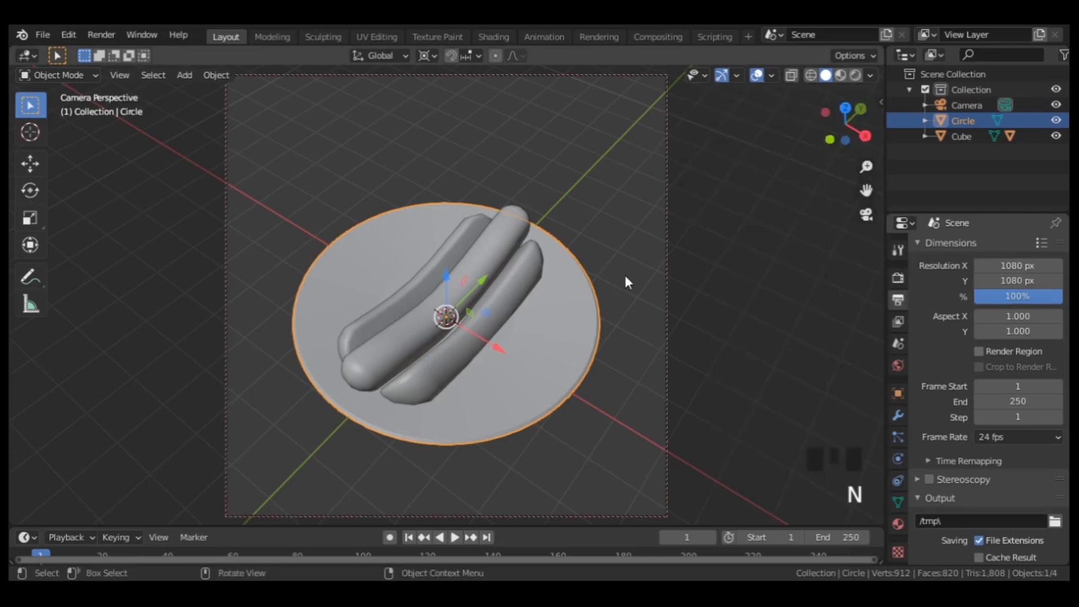
middle_drag(593, 279, 527, 288)
Select the bun, scale it down slightly with its sausage, and raise it a little along Z on the plate.
click(527, 288)
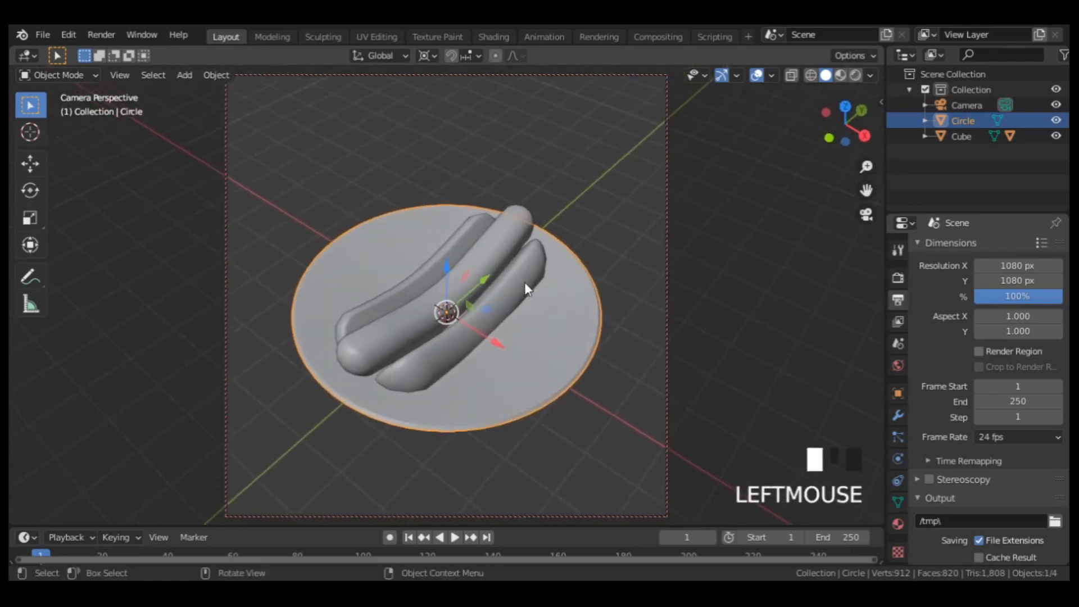
key(s)
click(581, 234)
drag(445, 265, 442, 255)
middle_drag(569, 316, 557, 280)
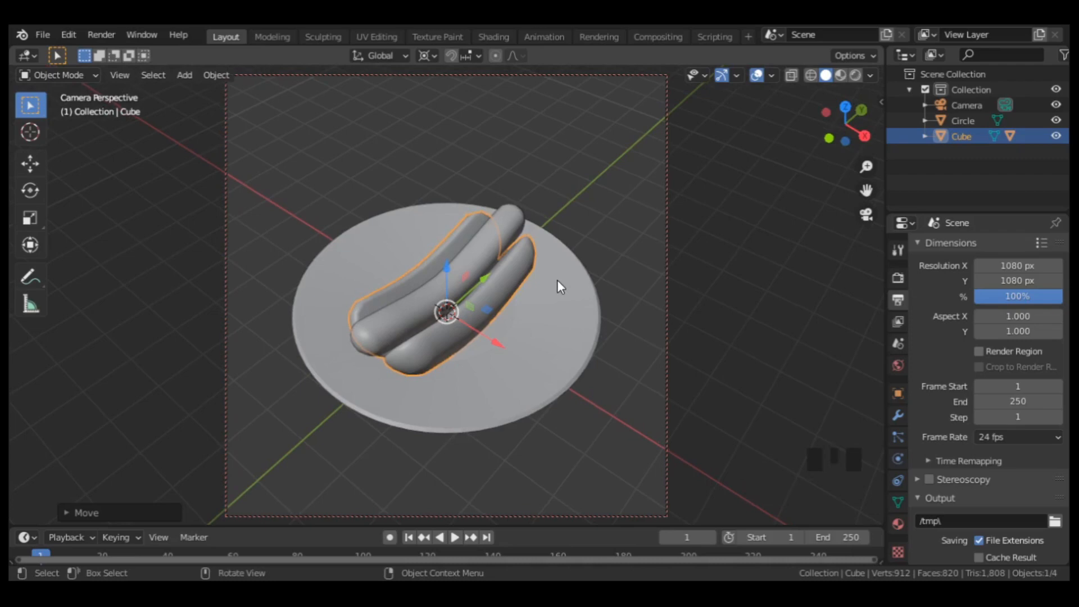
Turn off Camera to View to lock the camera framing in place.
key(n)
click(777, 285)
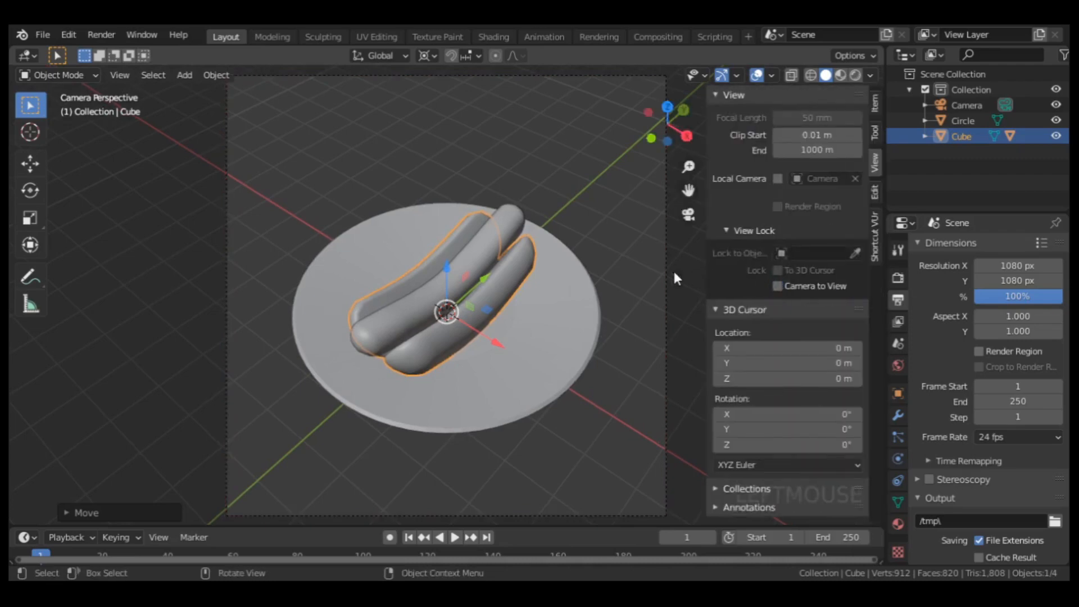
key(n)
Add a Bezier curve at the origin while looking from the top orthographic view.
key(KP_7)
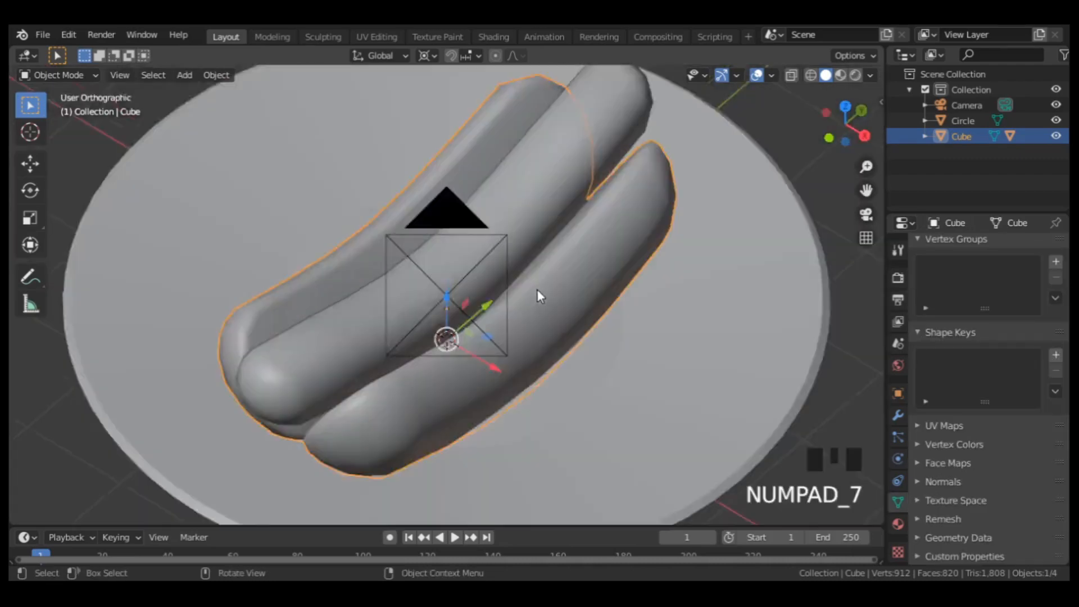
scroll(537, 290, down, 2)
key(shift+a)
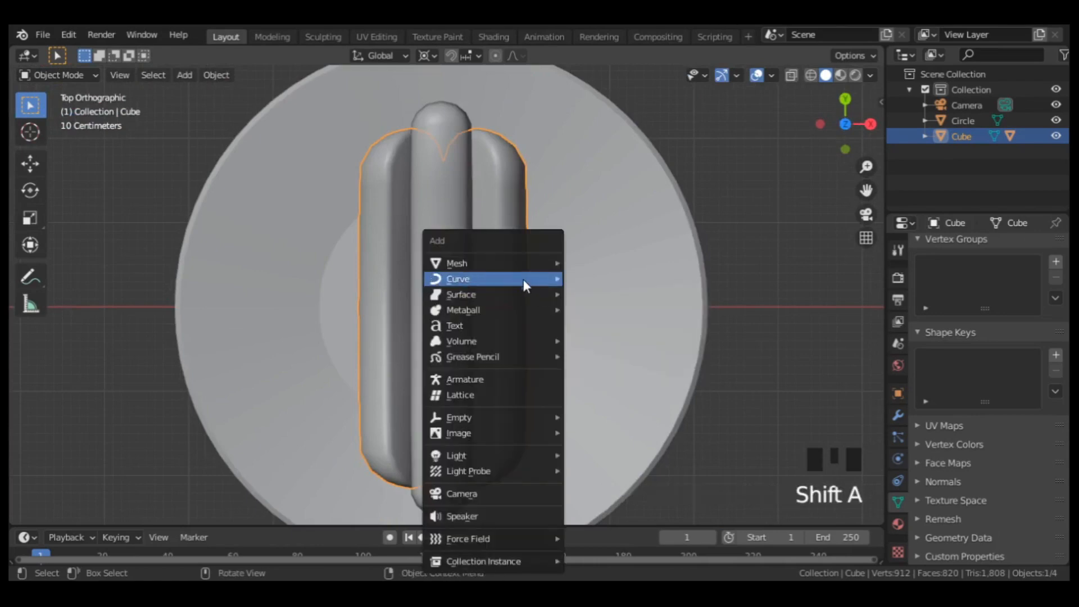
mouse_move(553, 278)
click(597, 278)
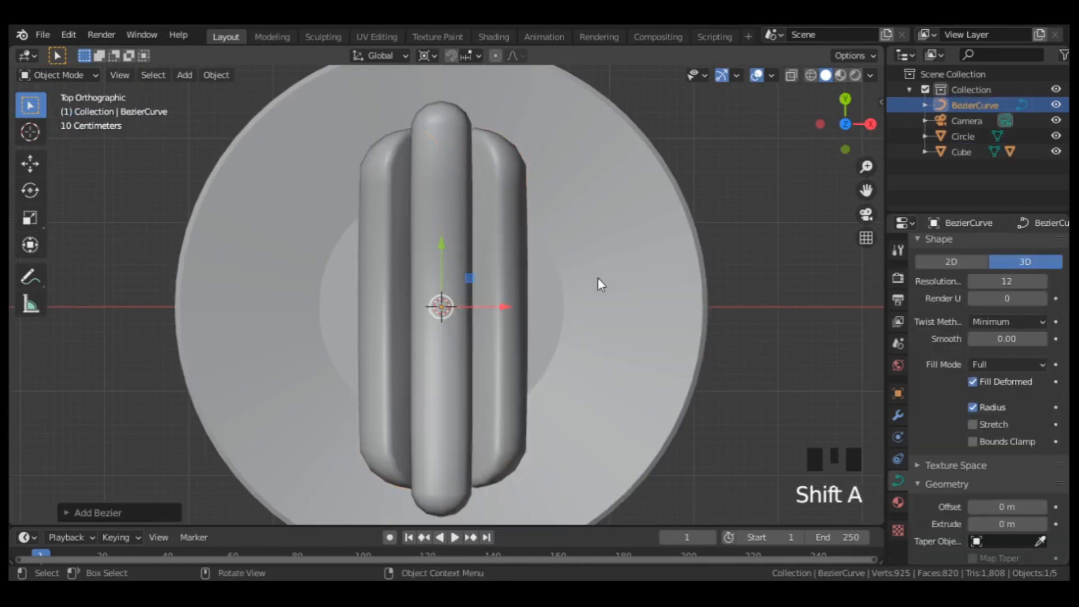
Delete all control points of the Bezier curve in Edit Mode and activate the Draw tool.
key(Tab)
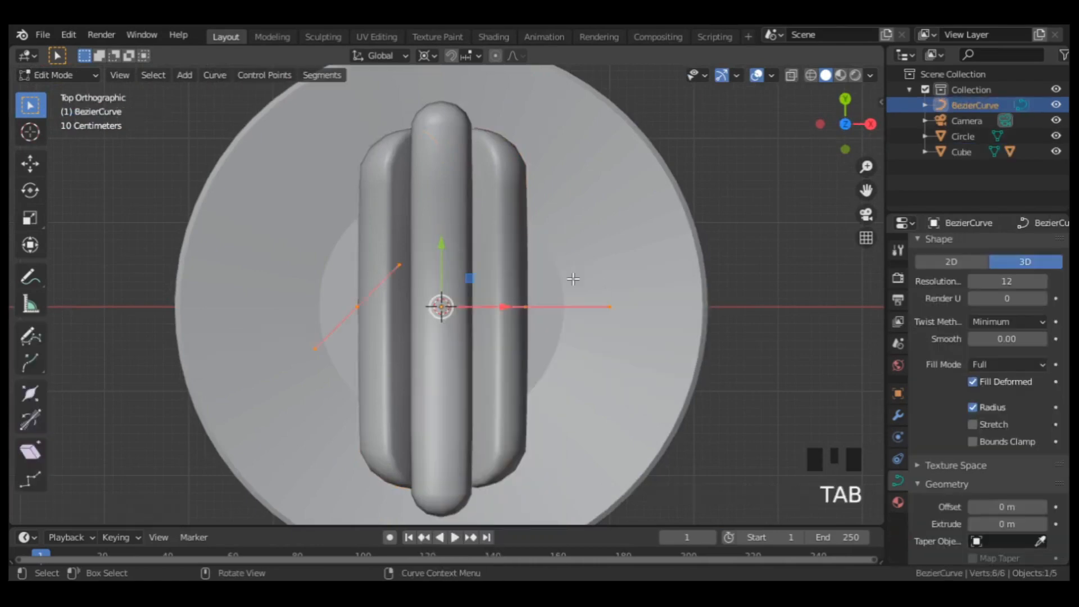
key(a)
key(x)
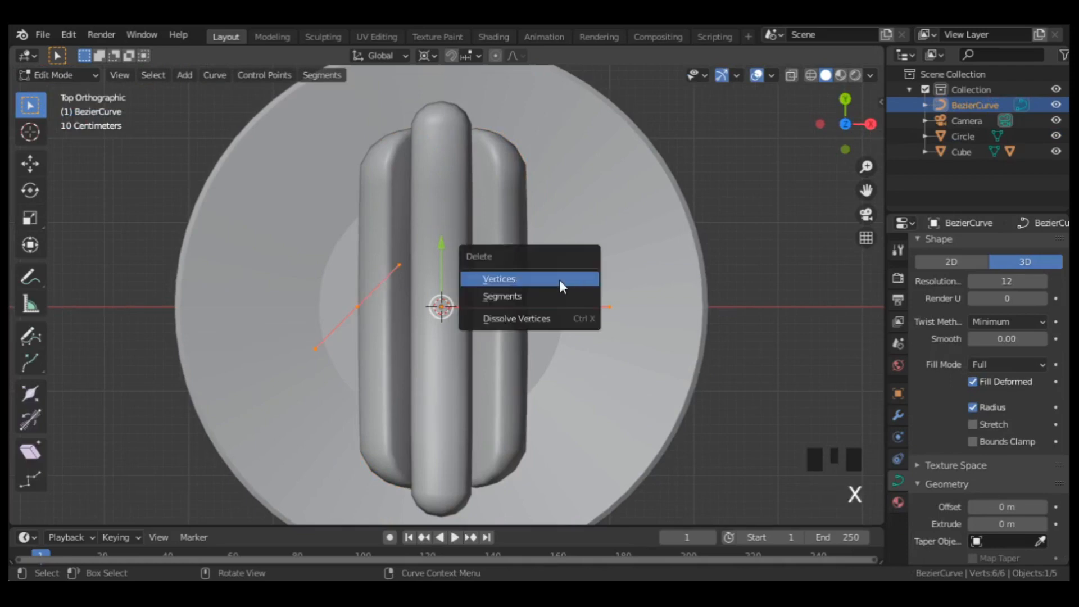
click(559, 279)
click(30, 337)
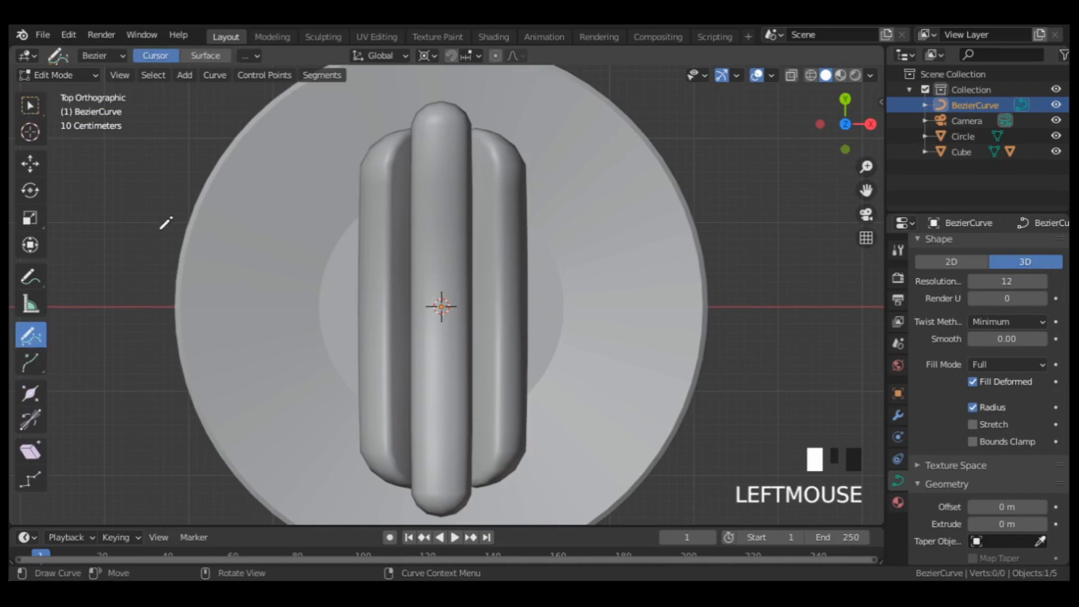
mouse_move(456, 139)
mouse_down()
mouse_move(436, 323)
mouse_move(453, 368)
mouse_up()
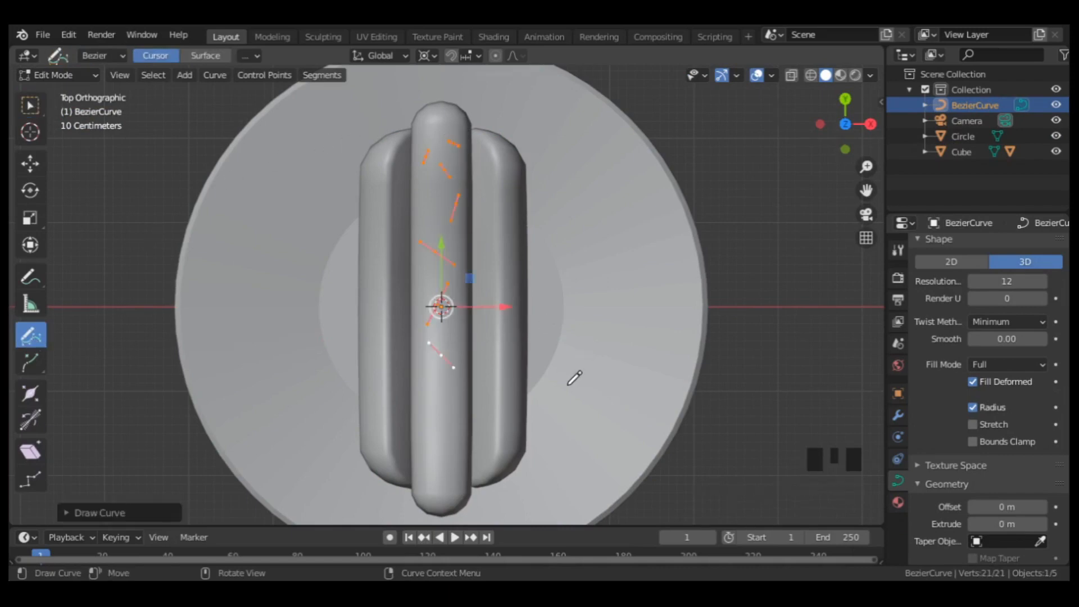
middle_drag(575, 378, 573, 320)
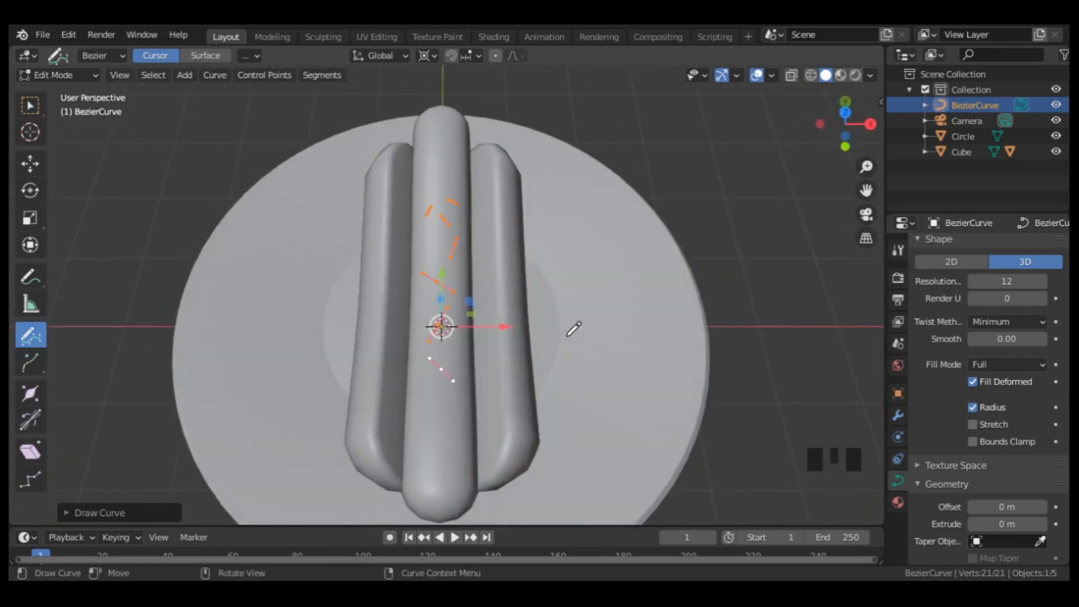
key(KP_7)
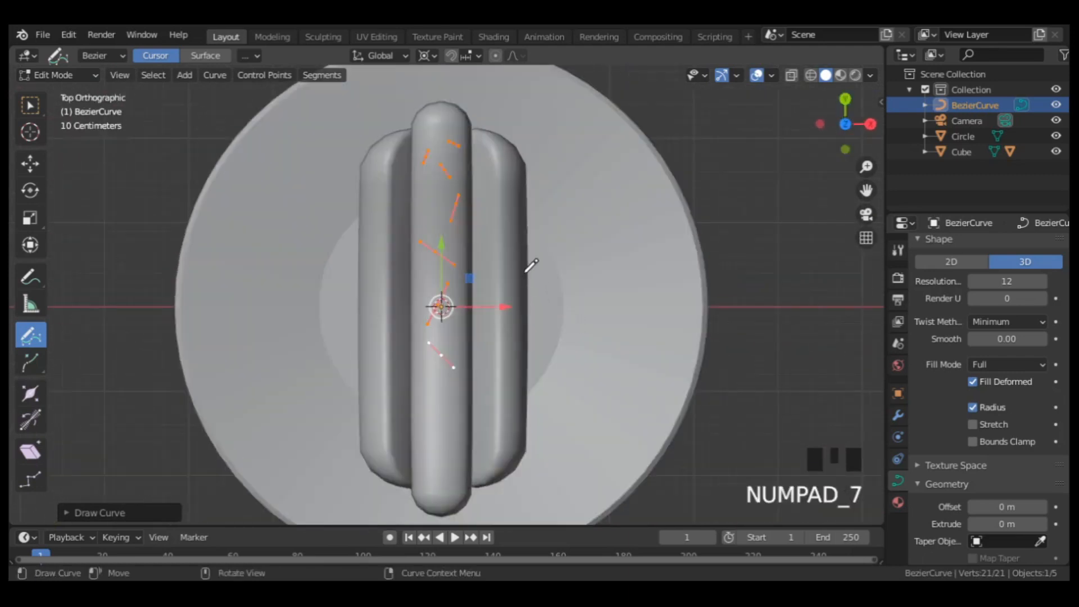
key(ctrl+z)
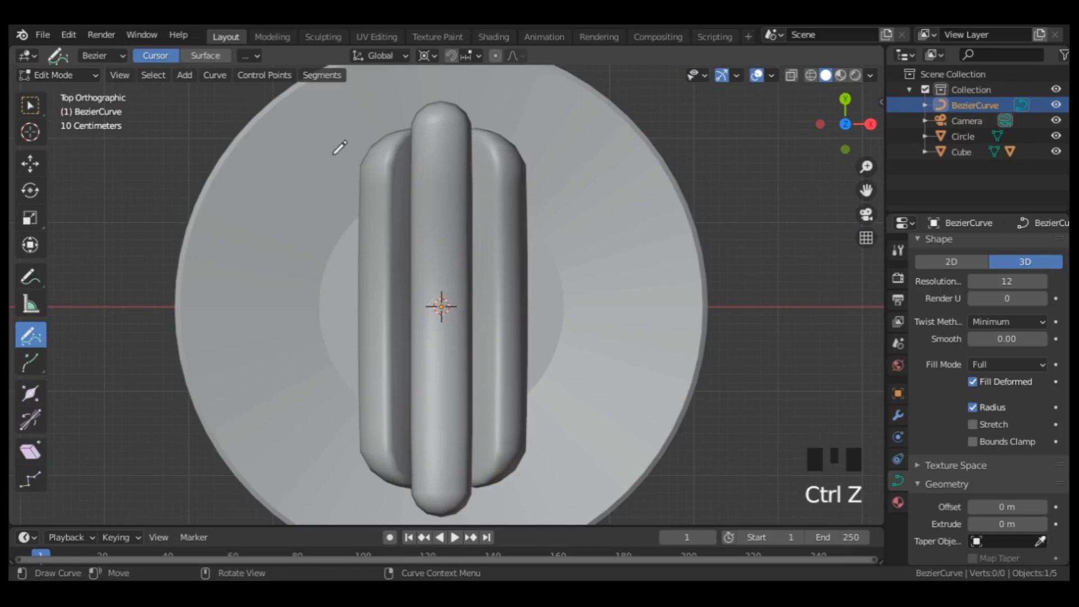
Set the Draw tool's depth to Surface and draw a wavy curve along the full length of the sausage.
click(212, 55)
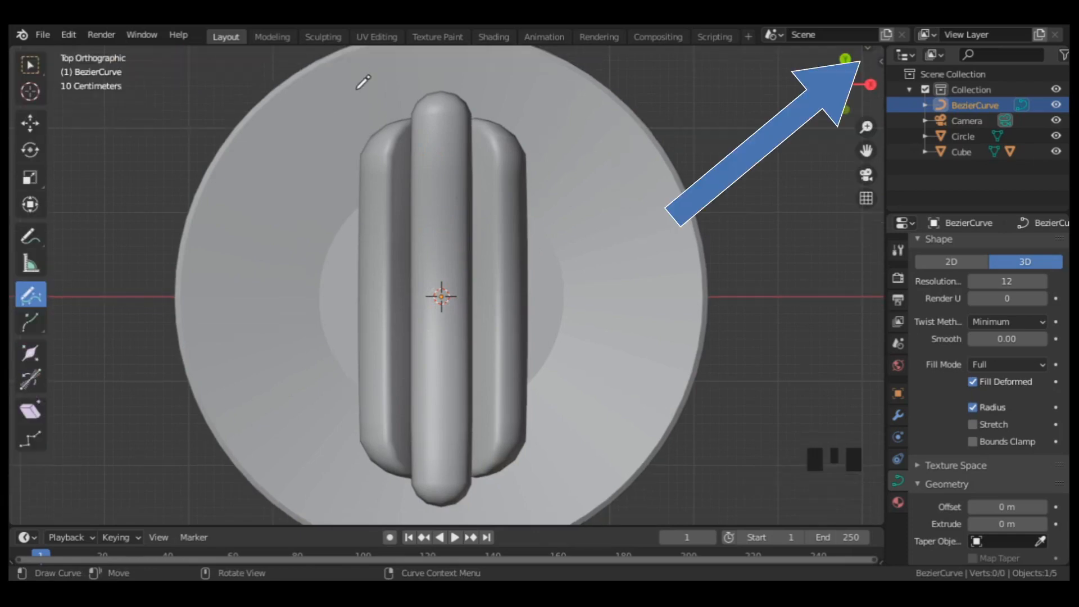
click(868, 49)
mouse_move(448, 141)
mouse_down()
mouse_move(432, 182)
mouse_move(453, 223)
mouse_up()
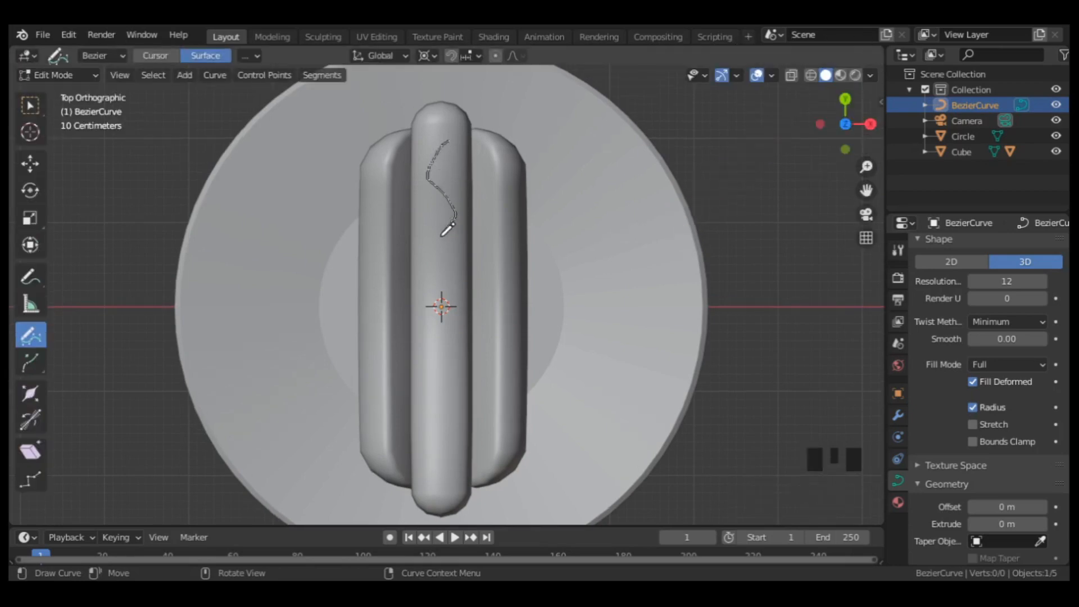
mouse_move(458, 302)
mouse_down()
mouse_move(438, 355)
mouse_move(433, 424)
mouse_up()
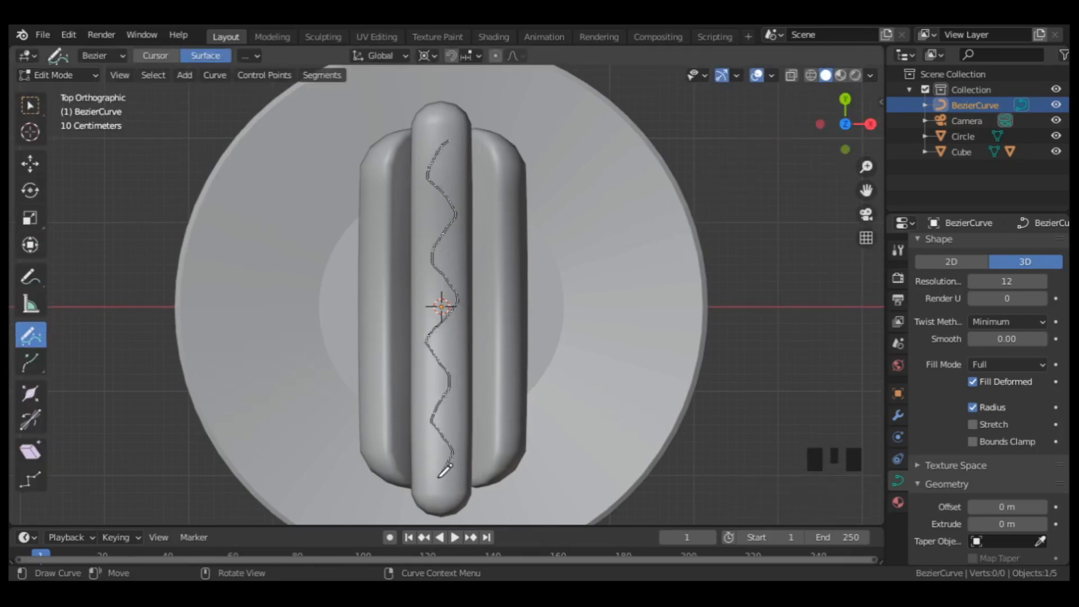
drag(439, 476, 435, 503)
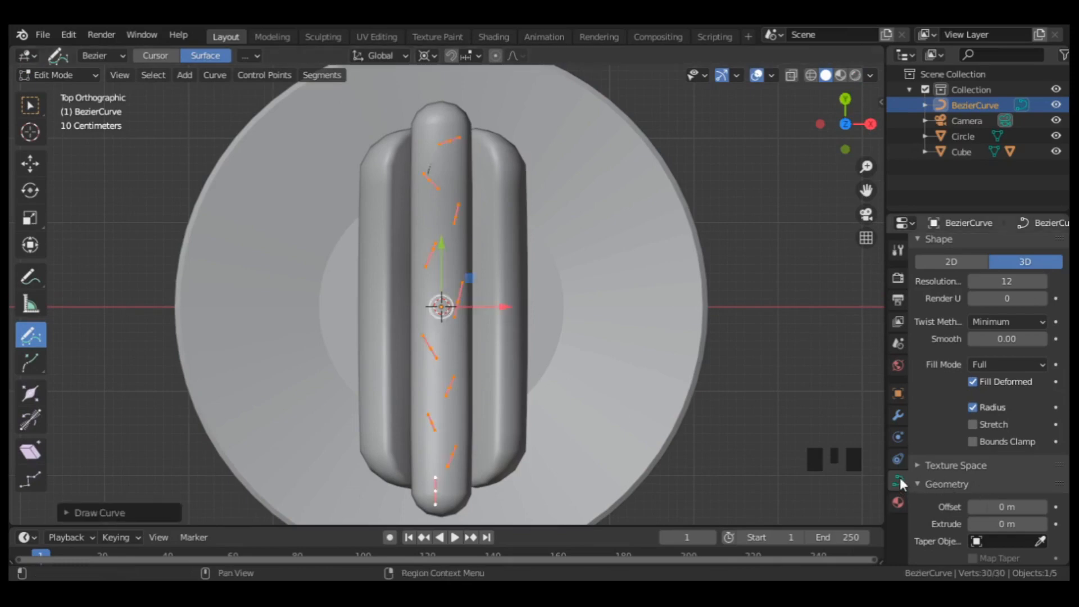
Set the sauce curve's bevel depth to 0.09 m and switch back to the box select tool.
scroll(946, 459, down, 8)
drag(980, 355, 1006, 356)
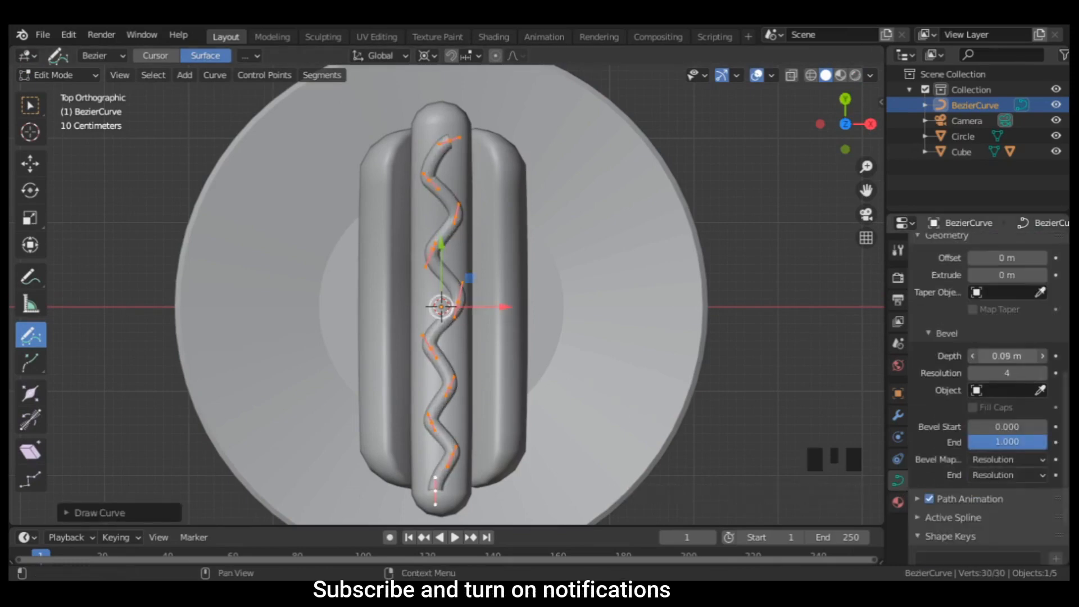
click(30, 105)
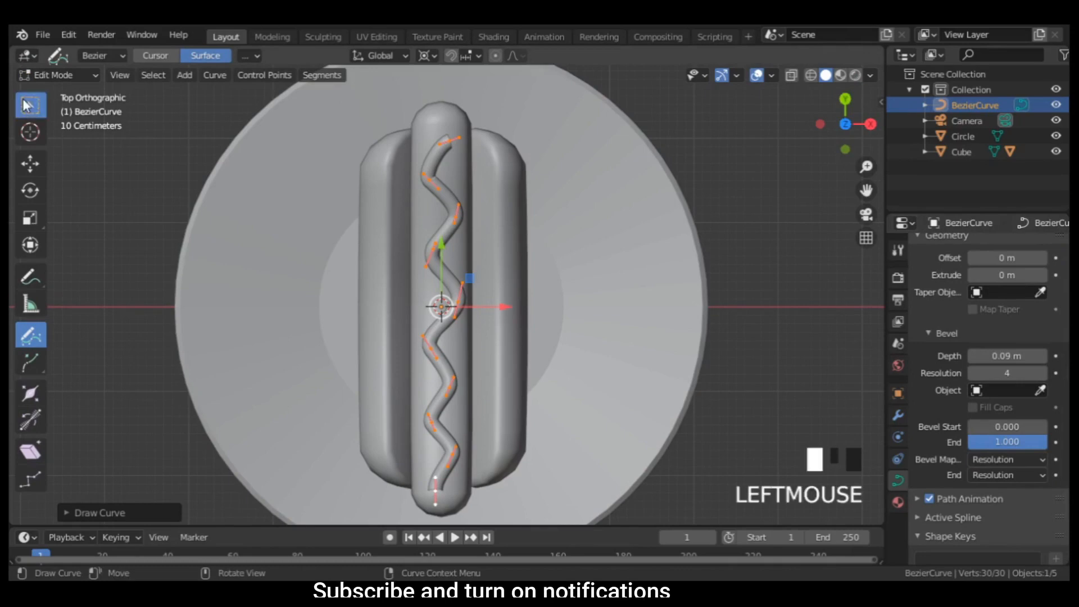
Taper both ends of the sauce curve by shrinking the radius of its two end control points.
middle_drag(541, 277, 376, 222)
click(242, 290)
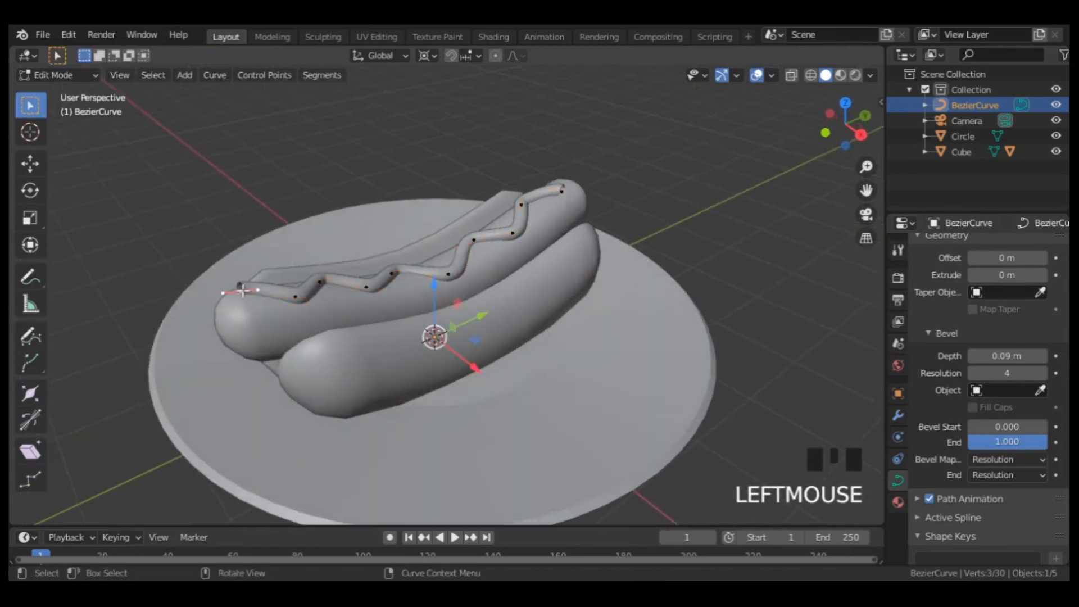
key(alt+s)
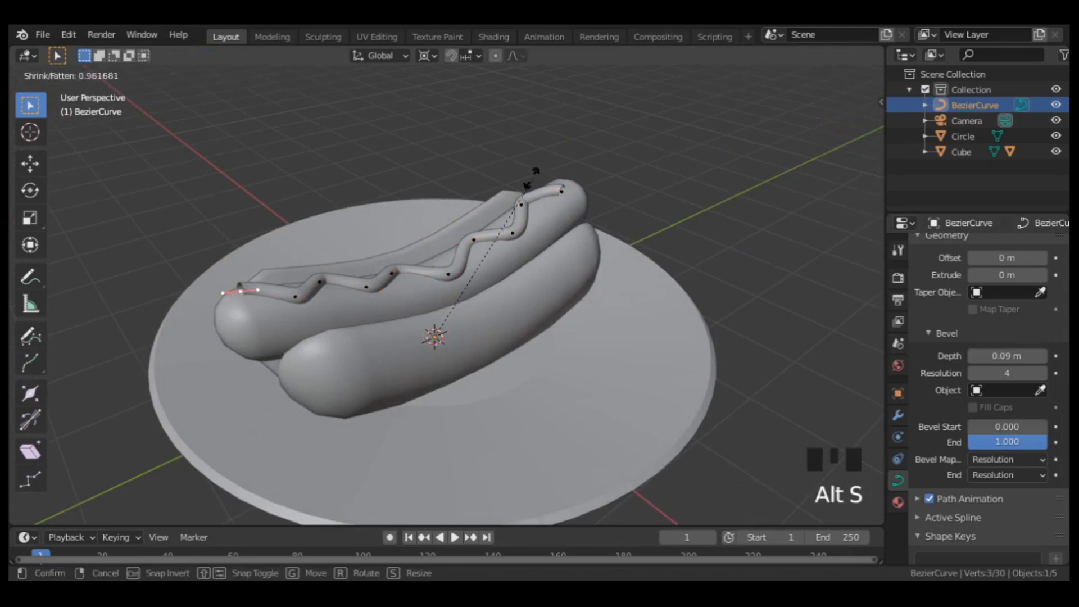
click(433, 276)
middle_drag(433, 275, 616, 219)
click(614, 225)
key(alt+s)
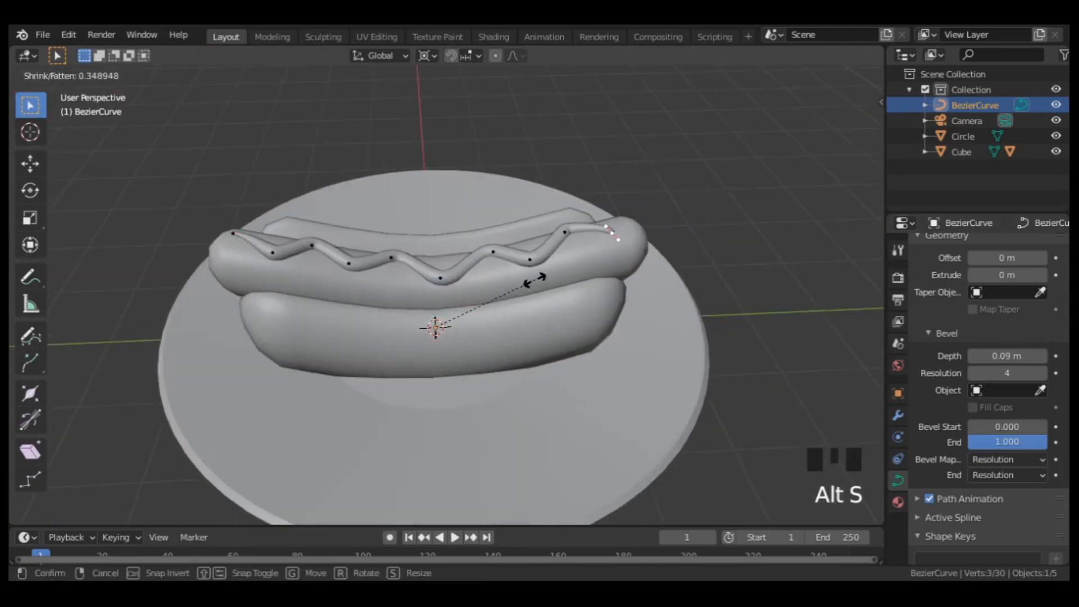
click(534, 285)
Nudge individual control points of the sauce curve so it rests on the sausage's surface along its length.
middle_drag(534, 285, 609, 217)
scroll(348, 232, up, 3)
click(347, 233)
mouse_move(426, 313)
mouse_down()
mouse_move(425, 304)
mouse_move(424, 318)
mouse_up()
click(521, 212)
click(638, 172)
middle_drag(638, 172, 613, 179)
drag(482, 354, 474, 357)
drag(428, 322, 427, 317)
scroll(430, 312, down, 2)
middle_drag(436, 293, 558, 259)
click(362, 315)
drag(435, 309, 433, 298)
Shrink the radius of the sauce curve's near end point to about 0.57 of its size.
click(298, 325)
middle_drag(658, 249, 663, 277)
key(alt+s)
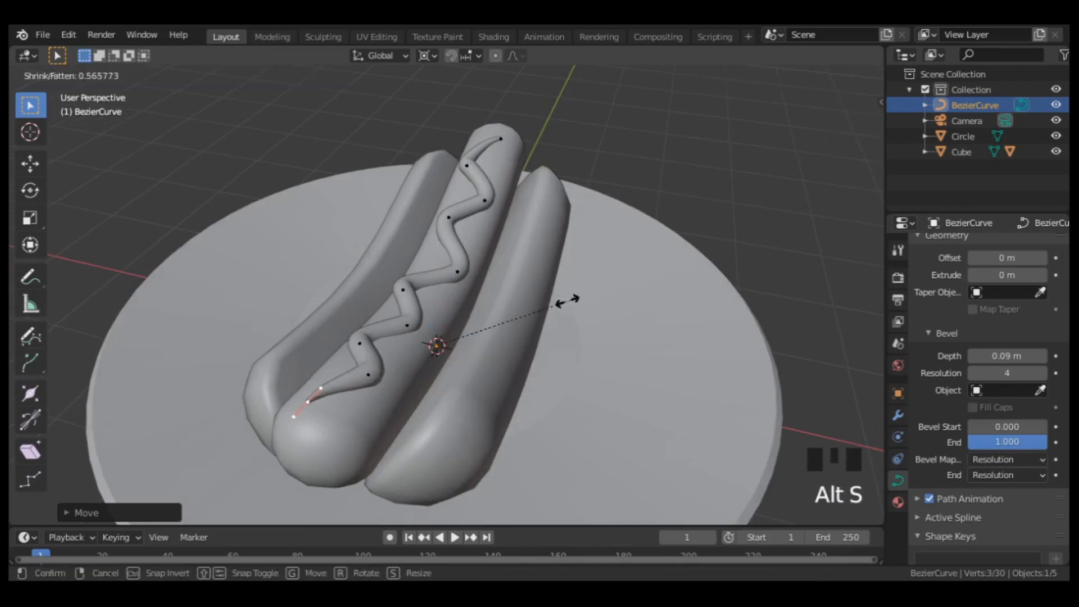
click(564, 302)
Raise a middle control point of the sauce curve slightly along Z, then return to Object Mode in the camera view.
middle_drag(468, 270, 465, 273)
click(436, 344)
click(437, 343)
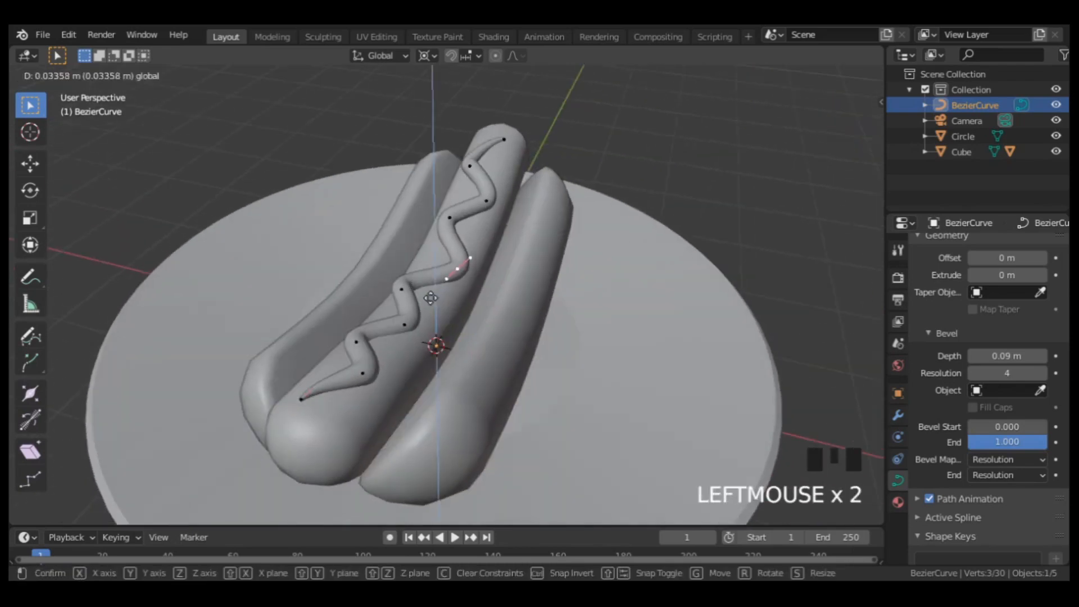
scroll(439, 334, down, 2)
key(KP_0)
key(Tab)
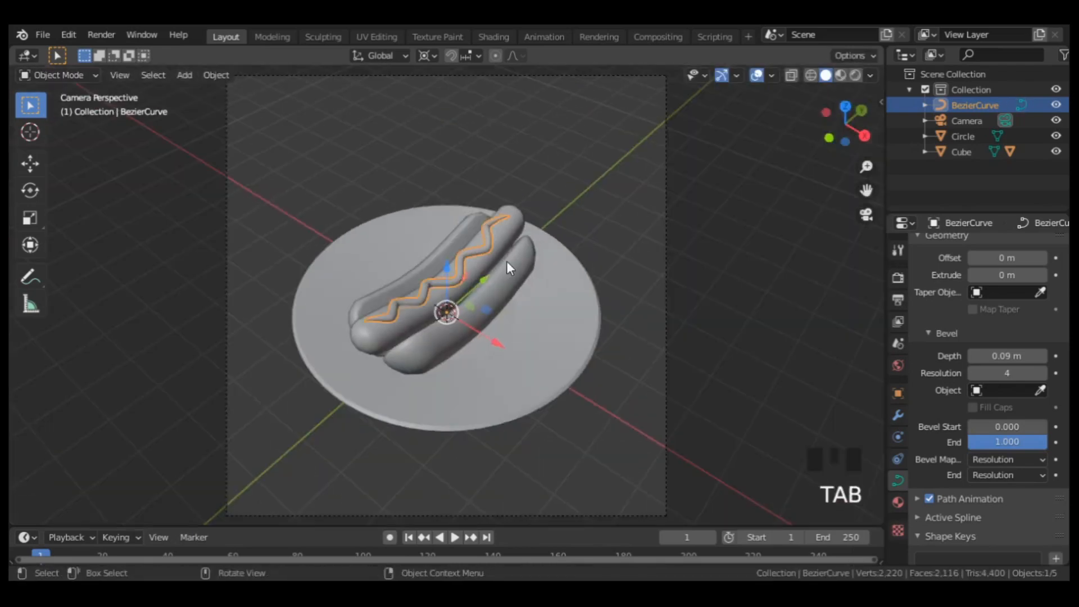
Add a sun light and move it along Z high above the hot dog.
key(shift+a)
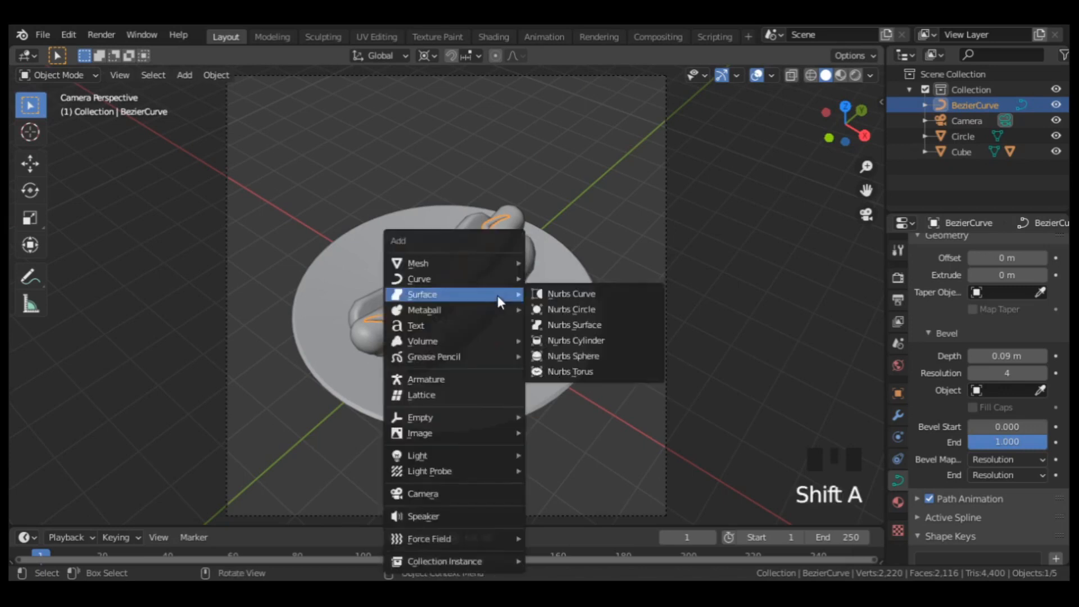
mouse_move(496, 261)
mouse_move(497, 456)
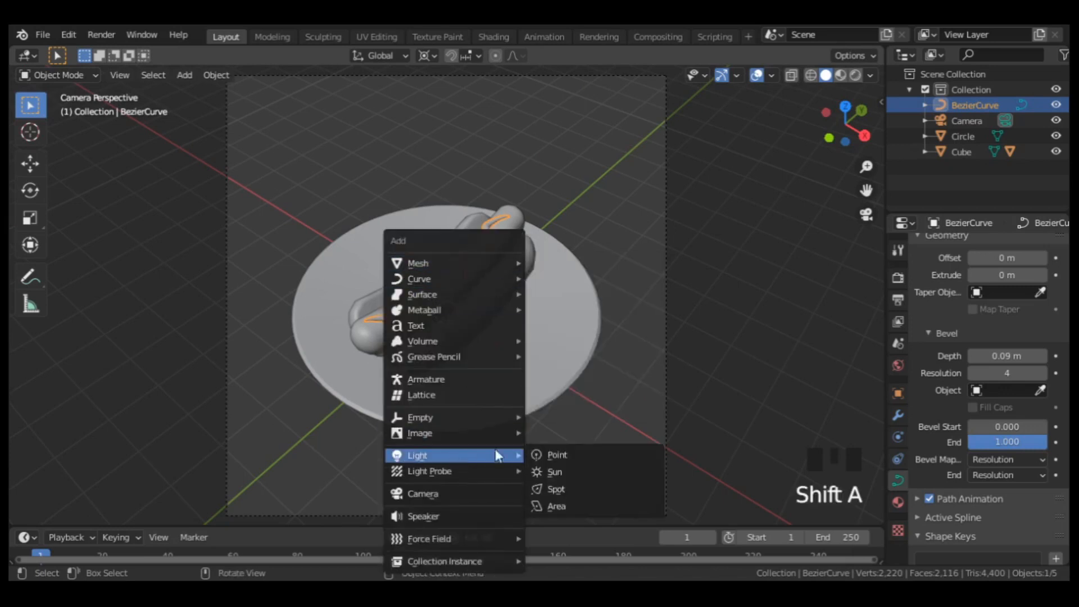
click(548, 468)
drag(447, 278, 433, 458)
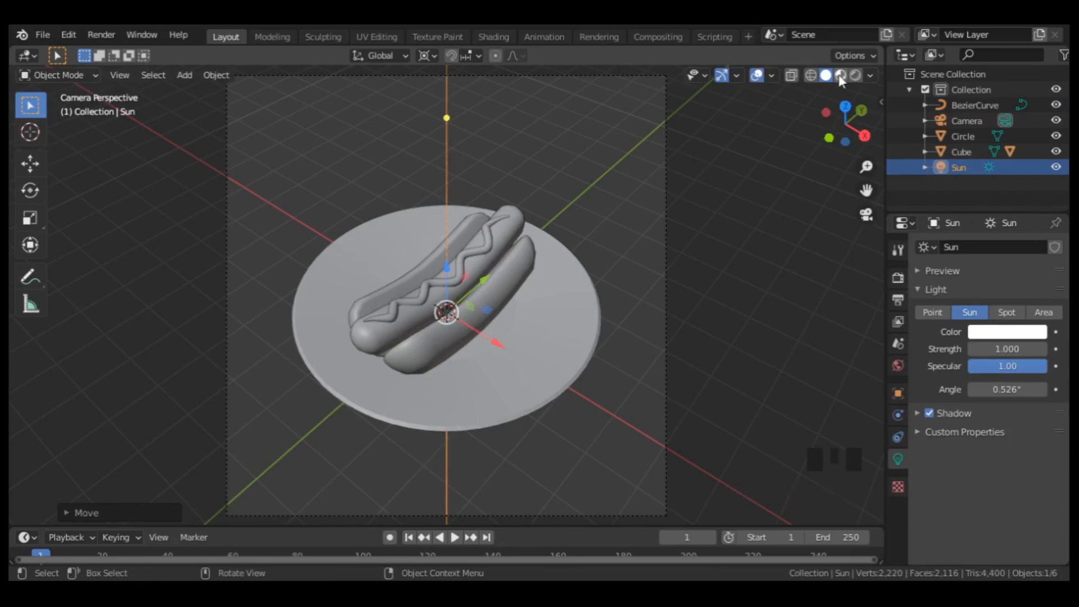
Set the viewport to Material Preview shading with Scene Lights and Scene World enabled.
click(840, 75)
click(870, 74)
click(782, 151)
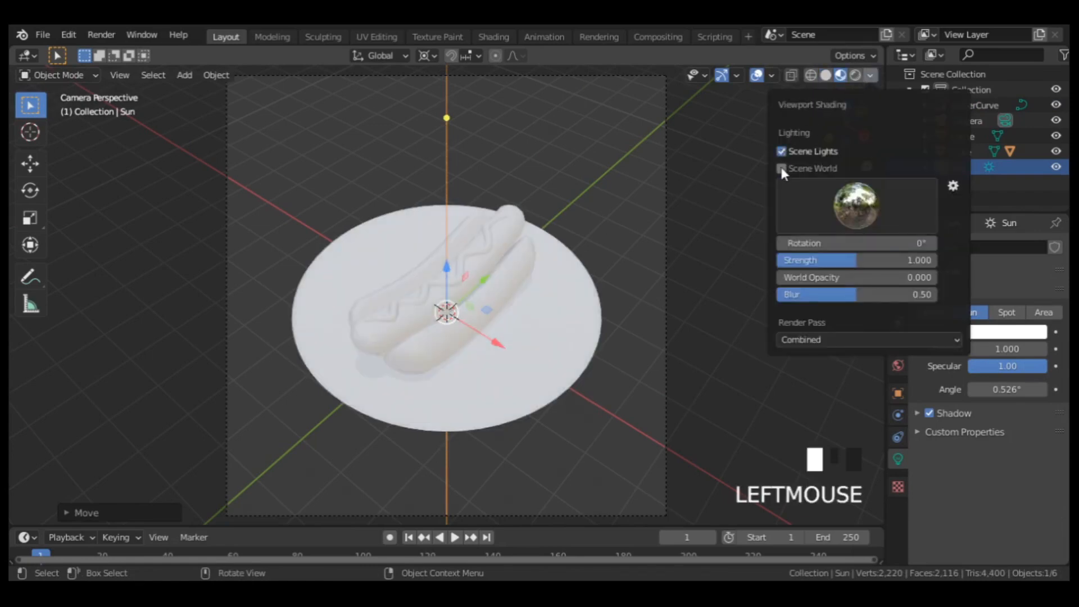
click(781, 169)
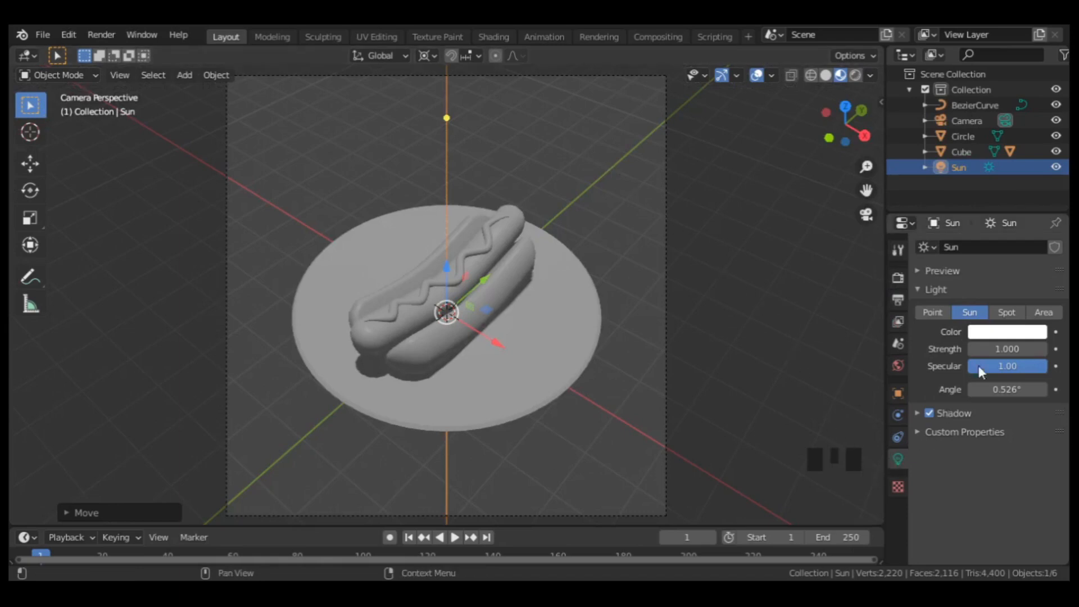
Set the sun's strength to 3 and rotate it around the 3D cursor so the light falls diagonally across the plate.
click(997, 349)
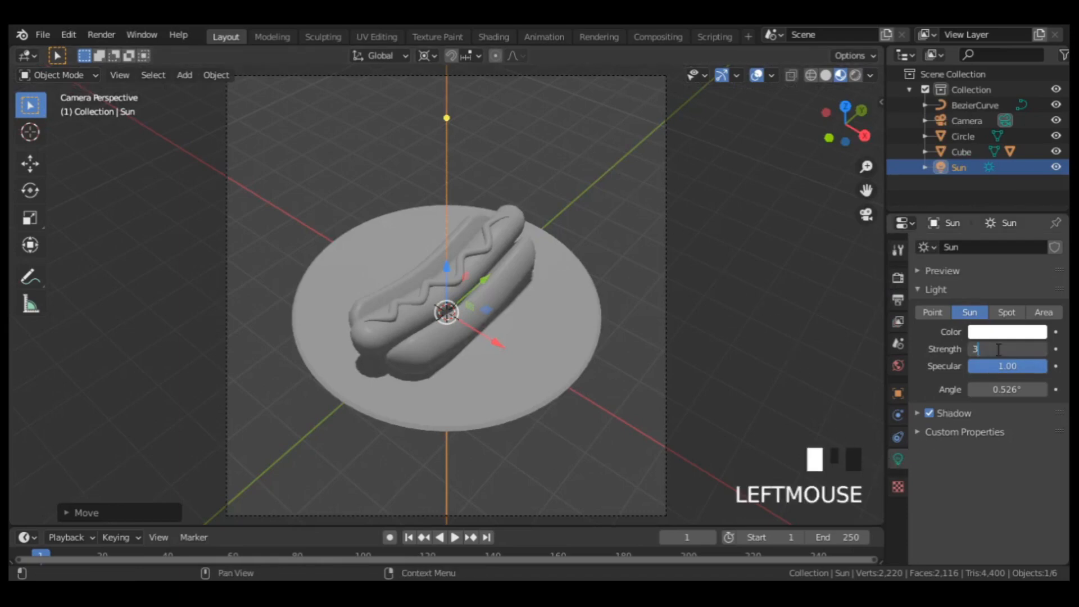
key(Return)
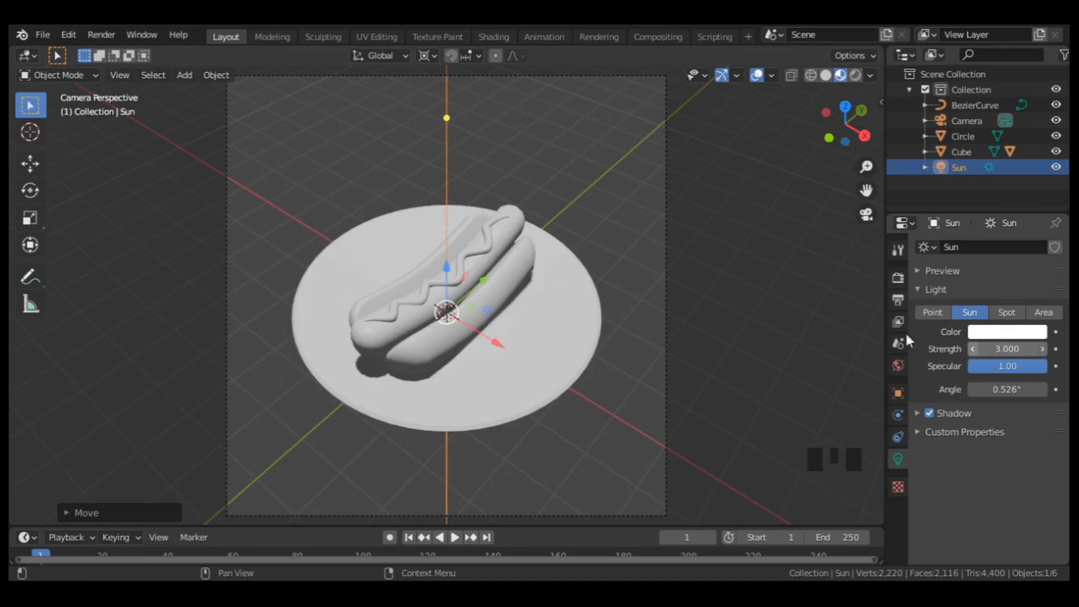
click(427, 56)
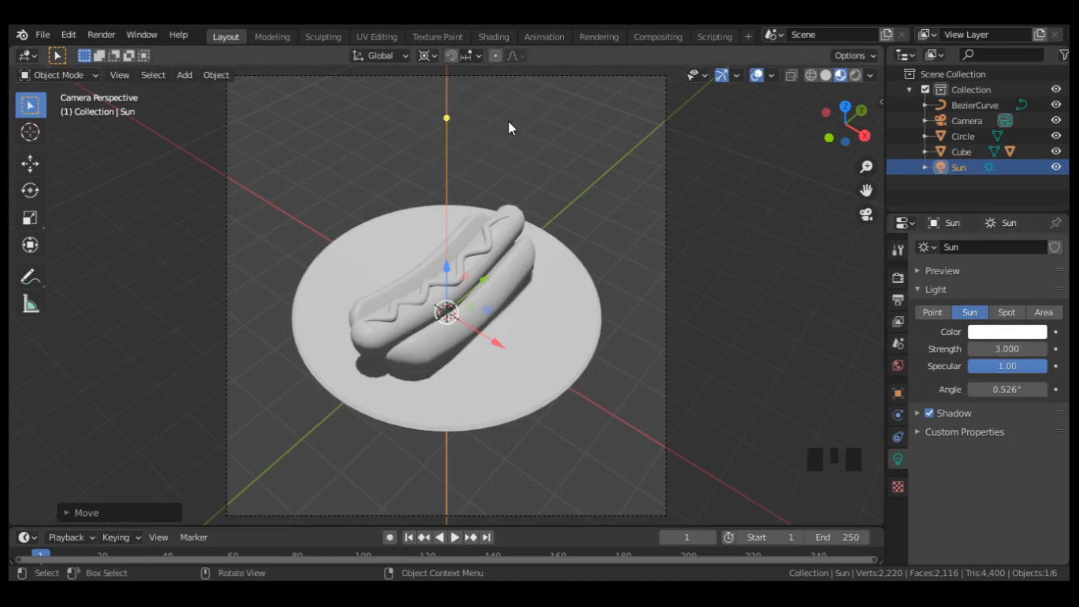
key(r)
click(413, 289)
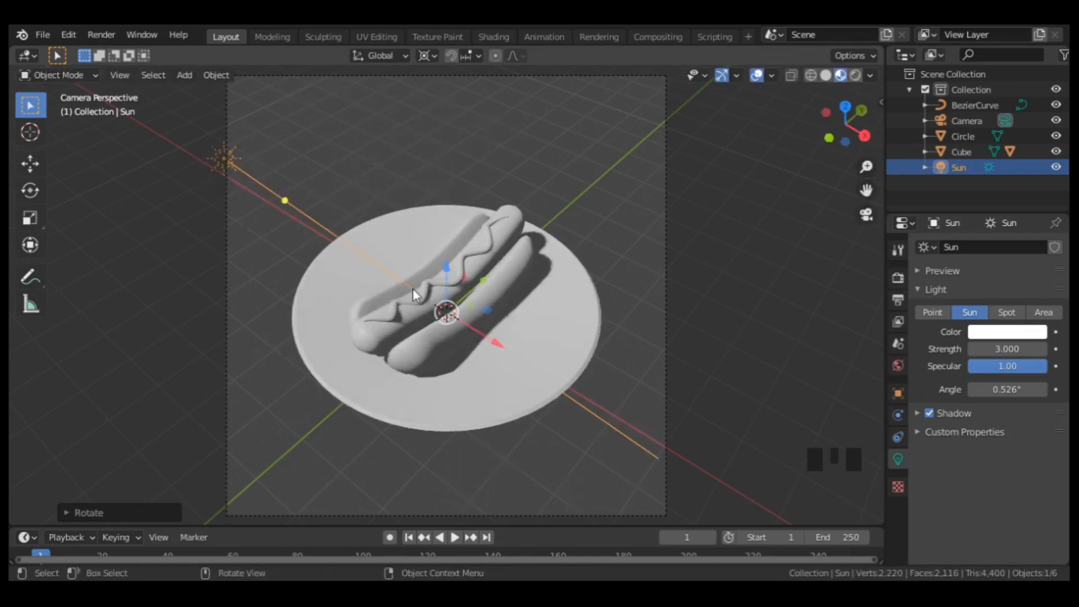
Add a plane at the origin and scale it up as a floor filling the whole camera frame.
key(shift+a)
mouse_move(402, 96)
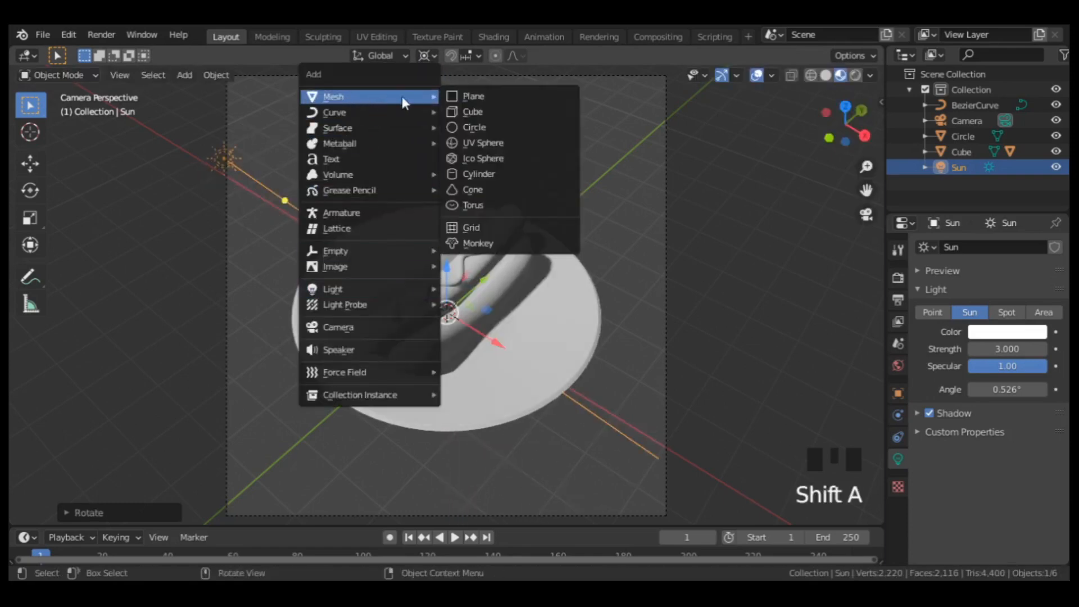
click(478, 100)
key(s)
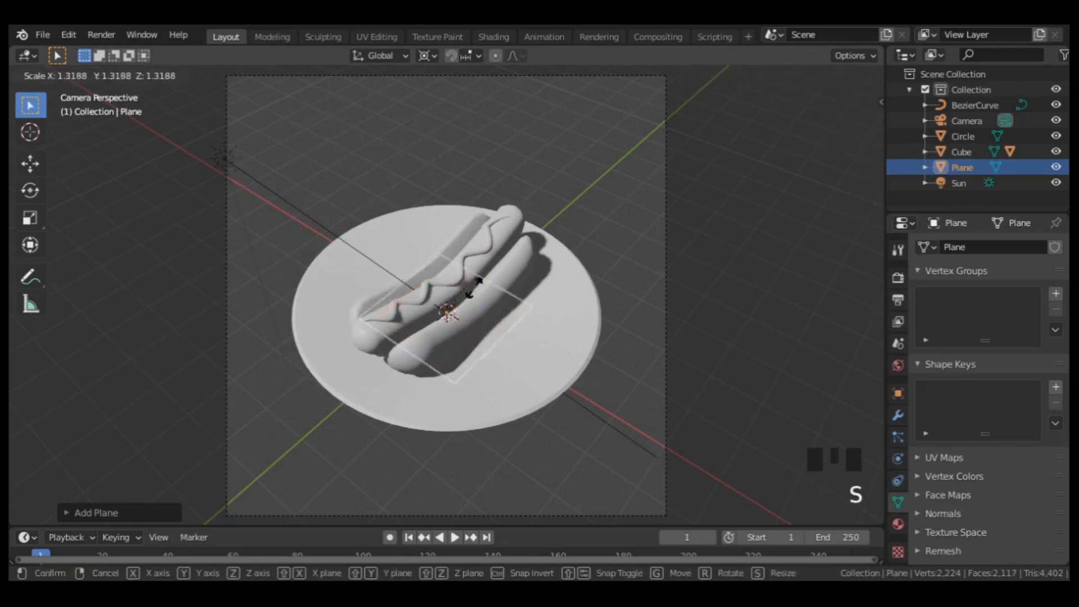
click(725, 185)
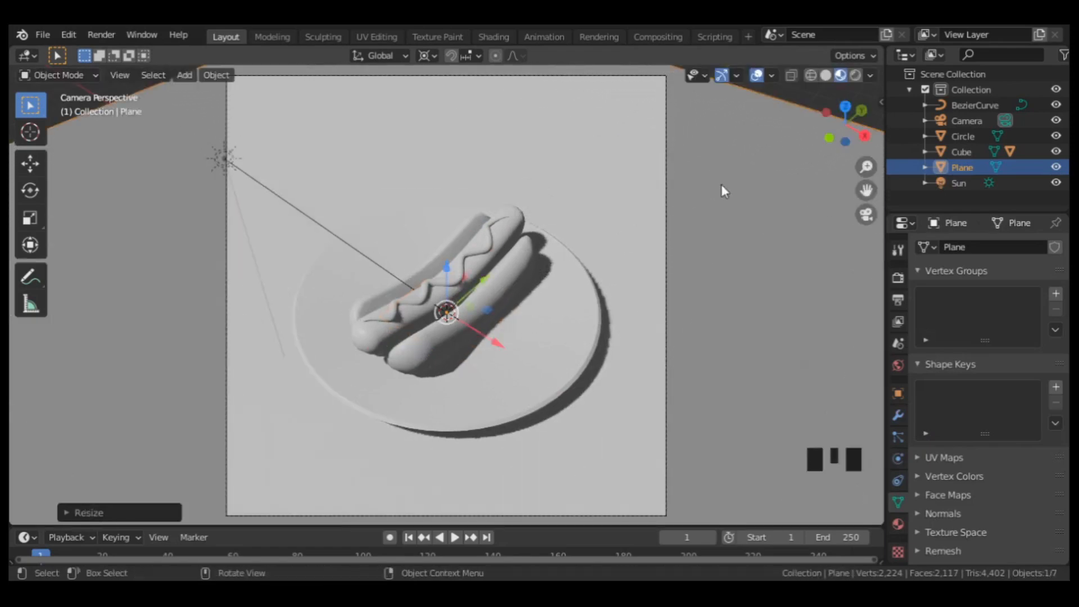
Give the floor plane a new material with a mustard-yellow base color.
click(899, 524)
click(993, 313)
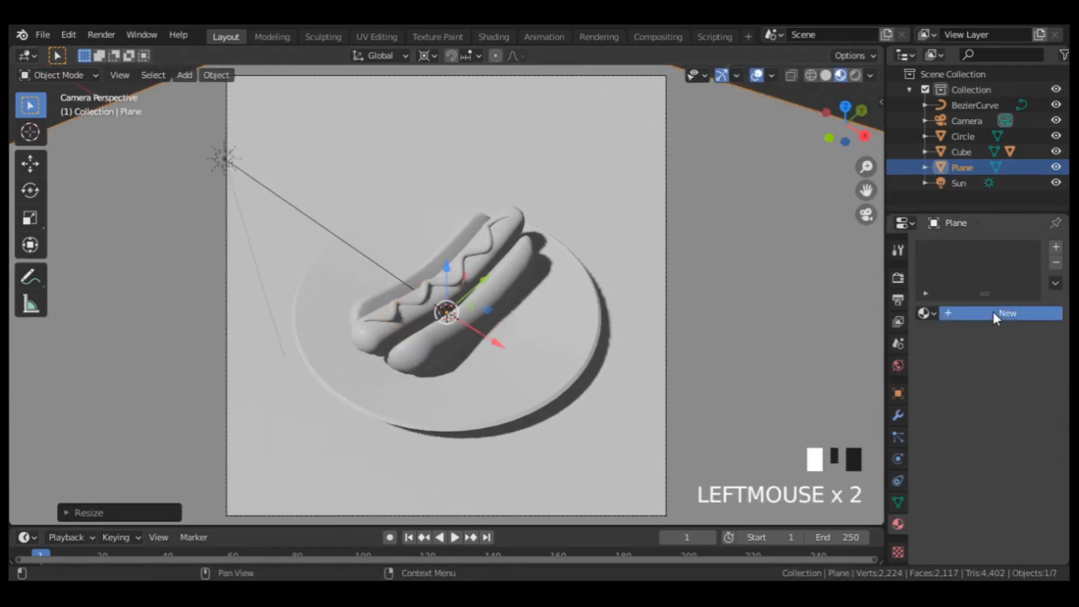
click(996, 474)
drag(963, 309, 927, 339)
drag(1035, 260, 1035, 286)
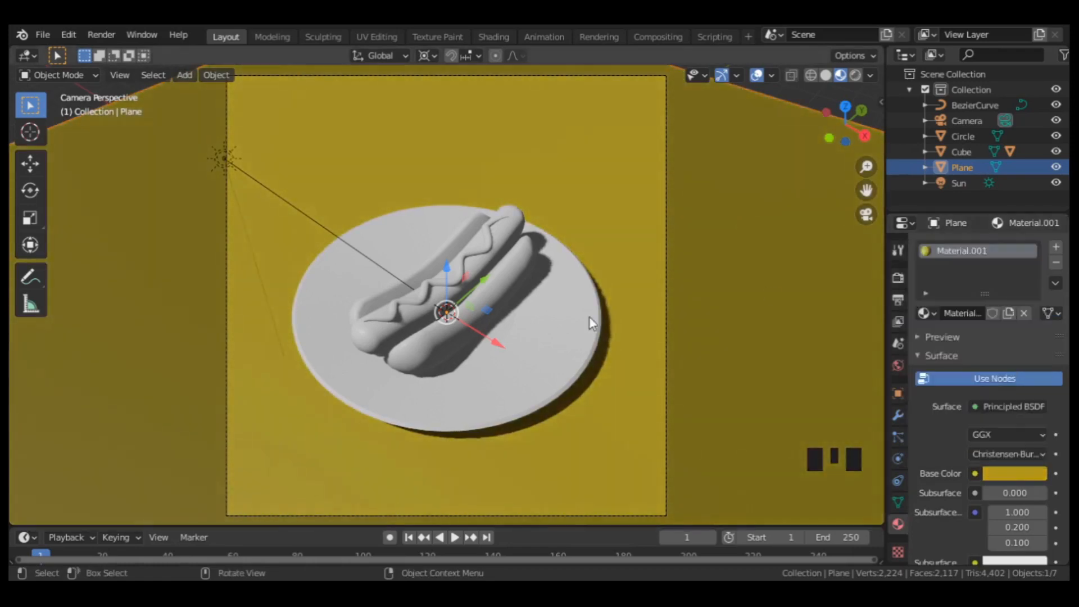
Give the plate a material with a pale peach base color of hue 0.092, saturation 0.318 and value 0.906.
click(560, 361)
click(956, 310)
drag(966, 308, 959, 320)
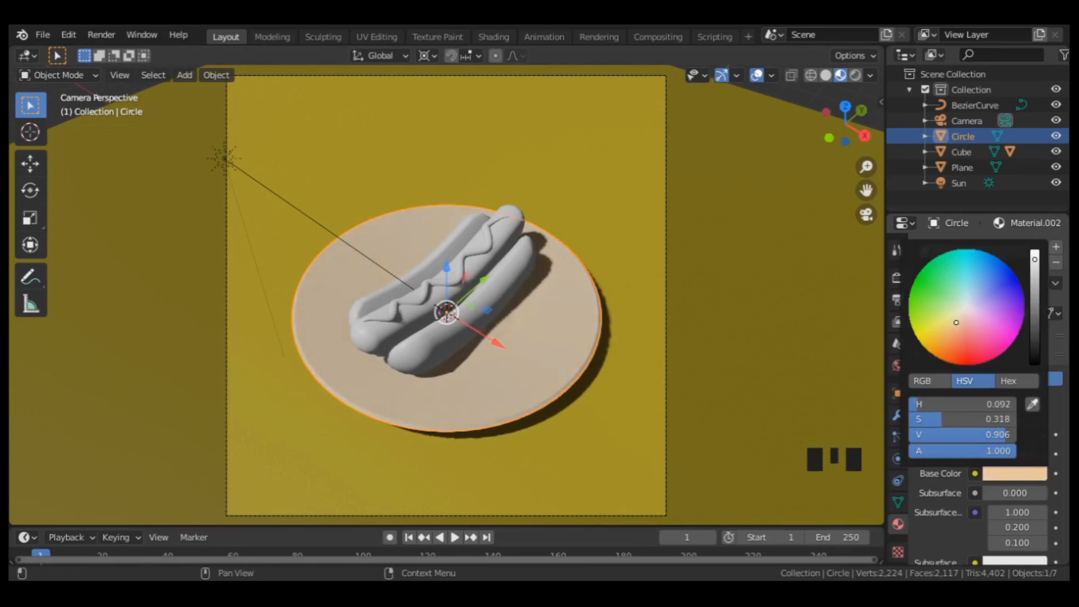
Set the bun material's base color to a golden tan with hue 0.101, saturation 0.563 and value 0.906.
click(516, 287)
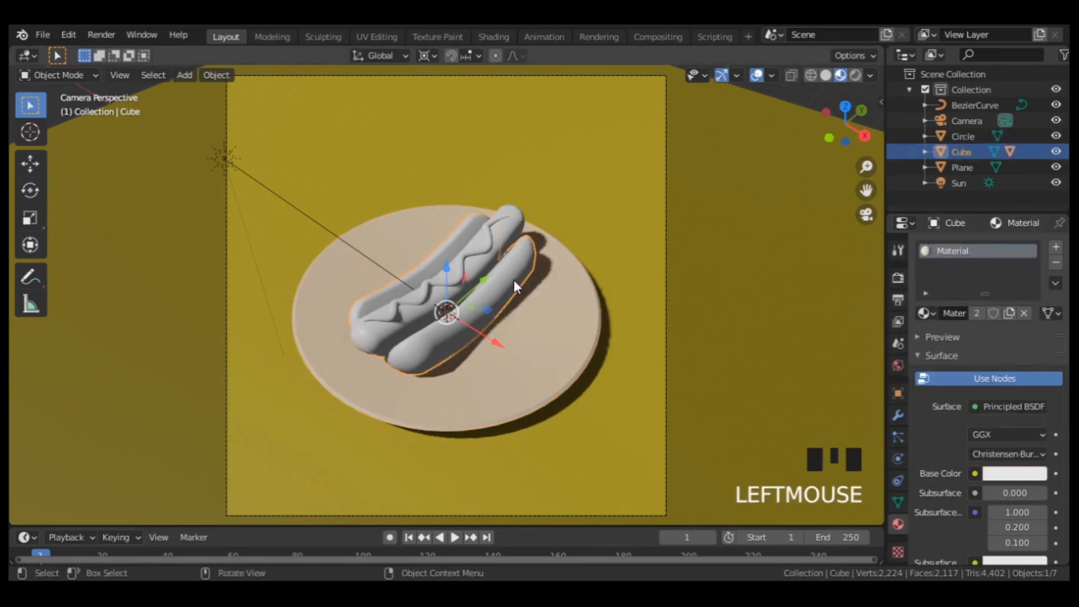
click(994, 476)
drag(957, 319, 947, 333)
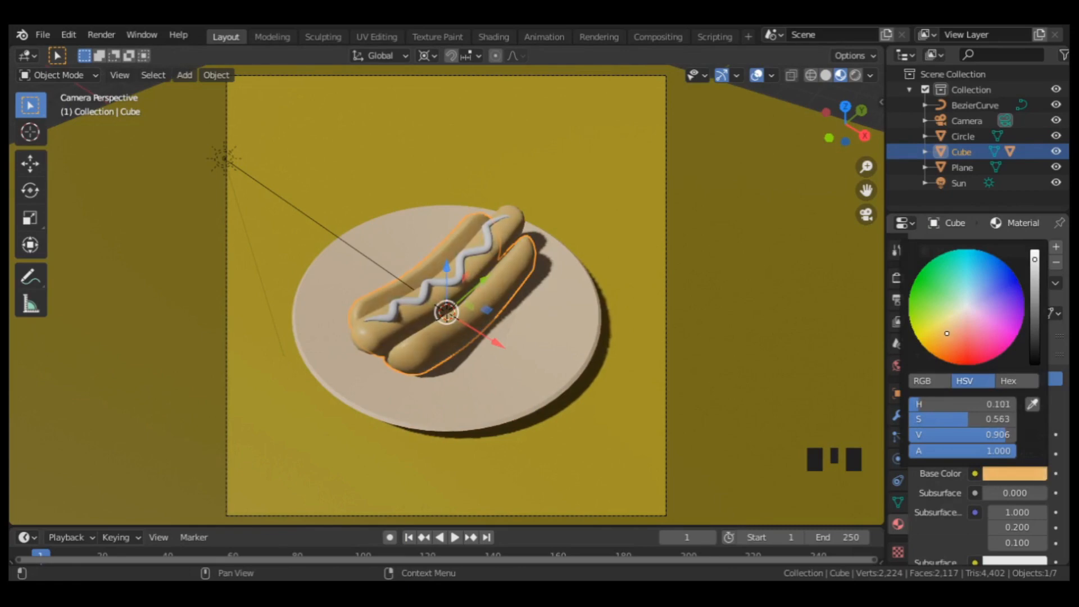
Assign a new second material to the two inner cut faces of the bun.
key(Tab)
key(3)
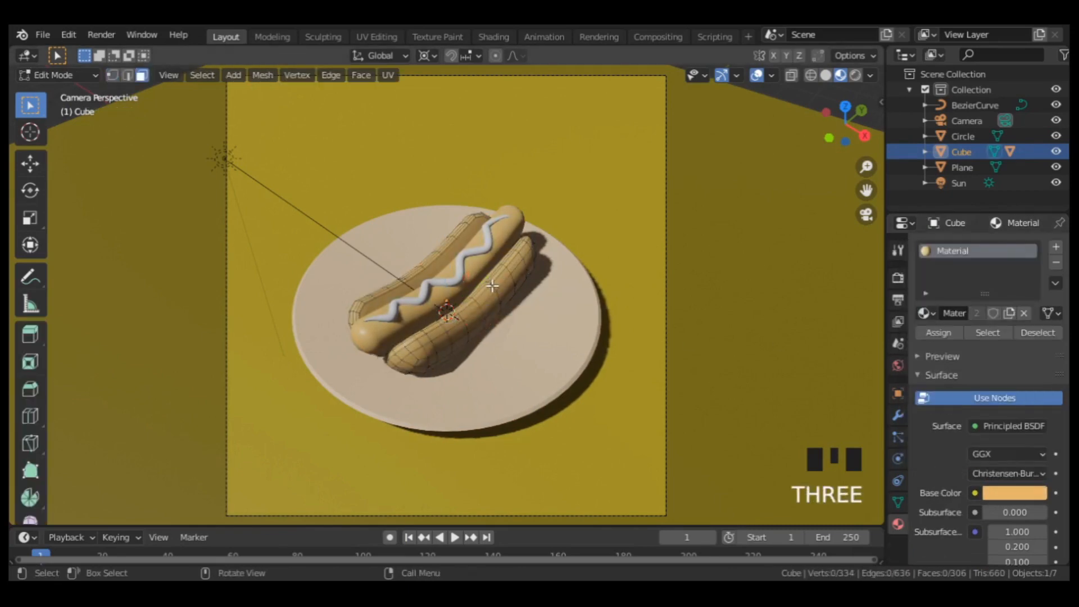
scroll(493, 285, up, 3)
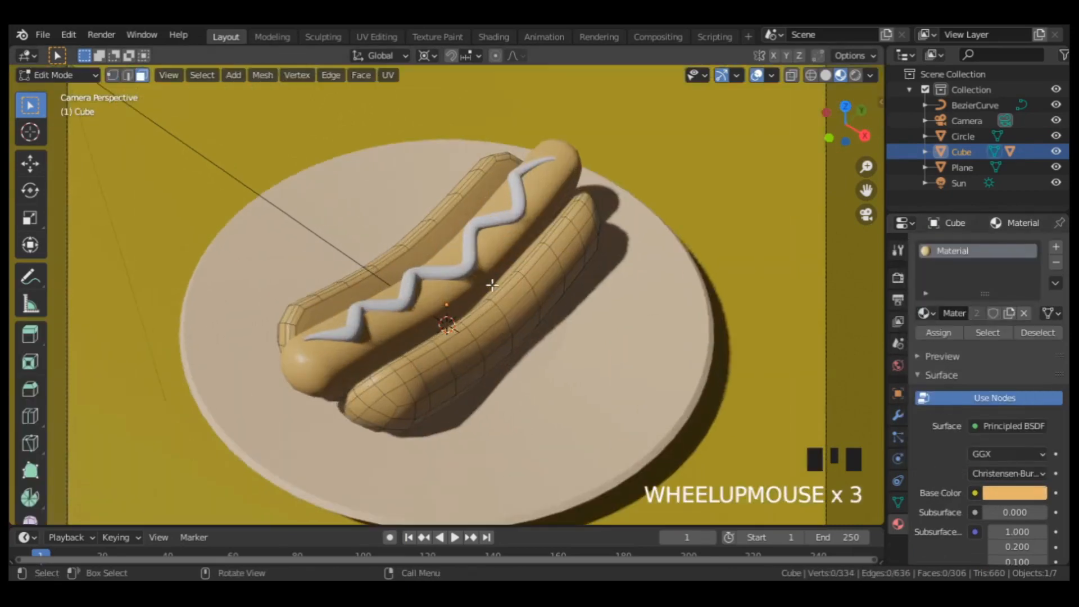
click(367, 287)
middle_drag(368, 288, 505, 277)
scroll(505, 277, up, 3)
shift+click(505, 277)
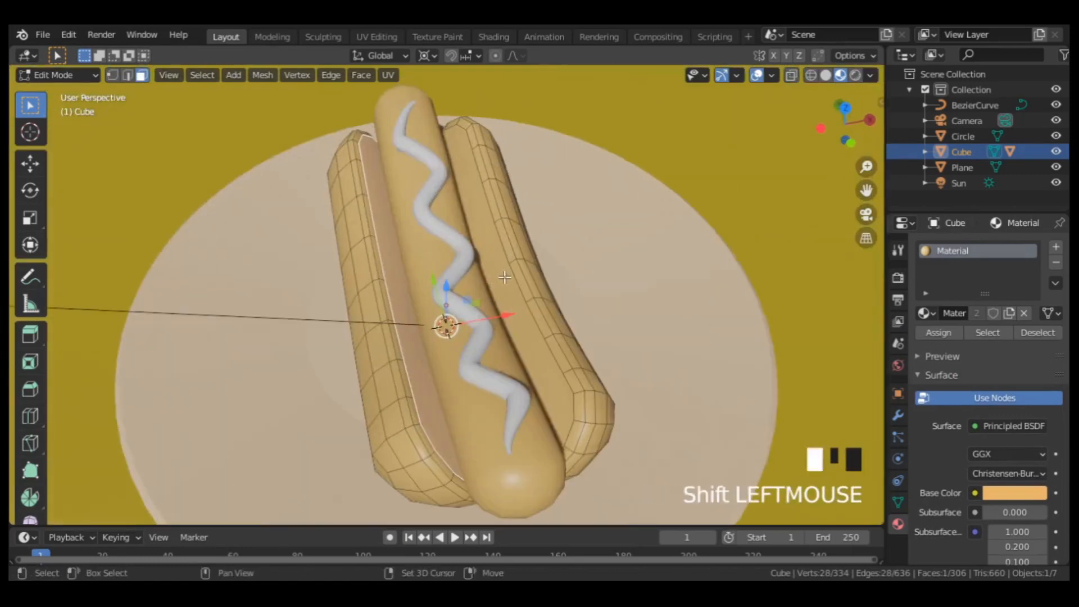
click(1056, 247)
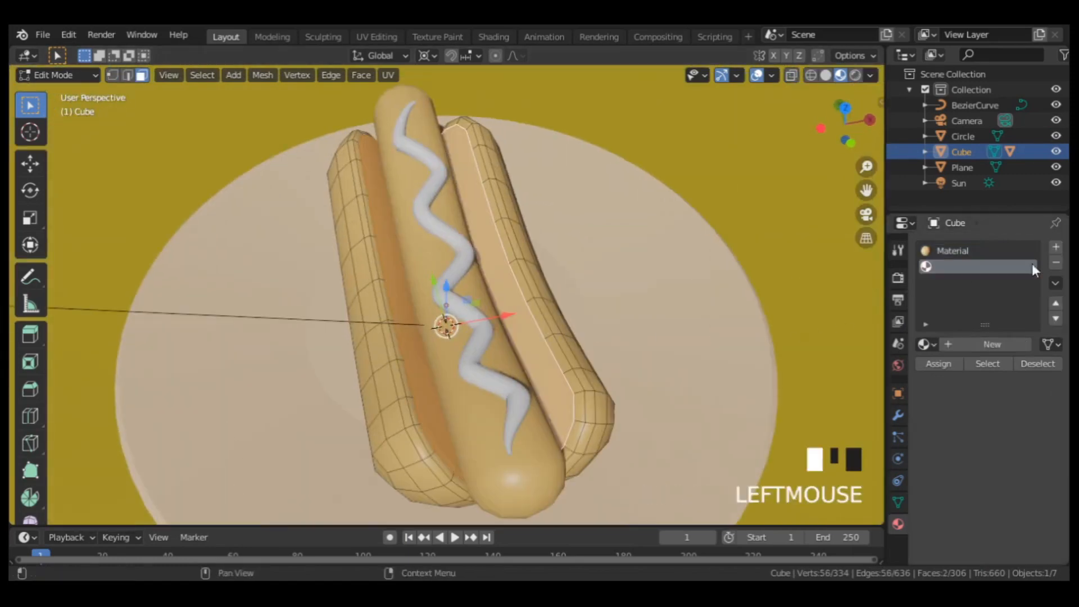
click(983, 343)
click(936, 363)
key(Tab)
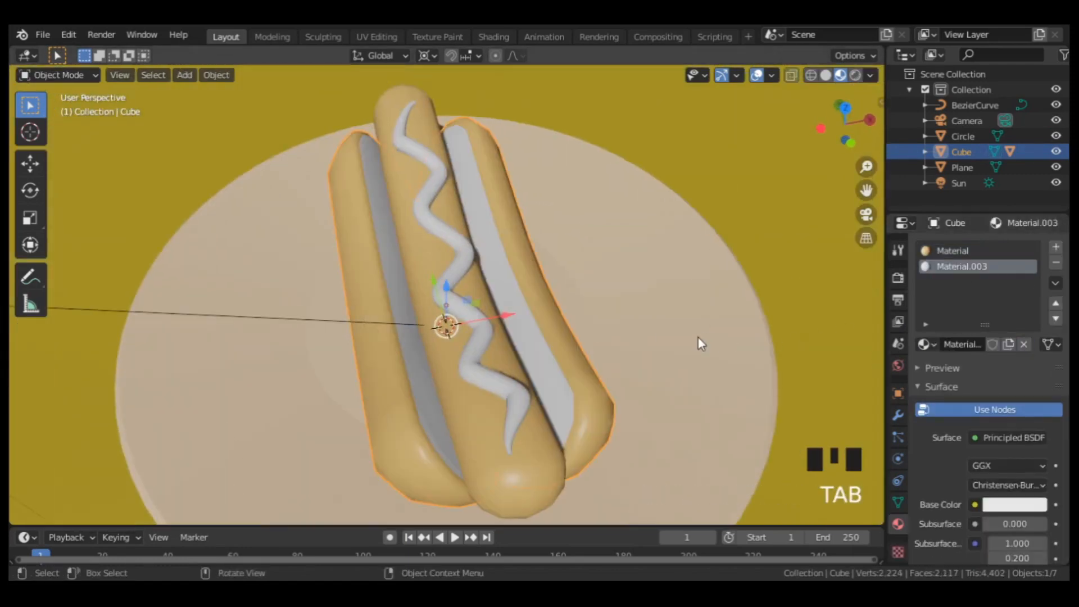
Set the base color of the bun's inner-face material to pale cream with hue 0.109, saturation 0.275 and value 0.906.
click(1012, 505)
click(946, 363)
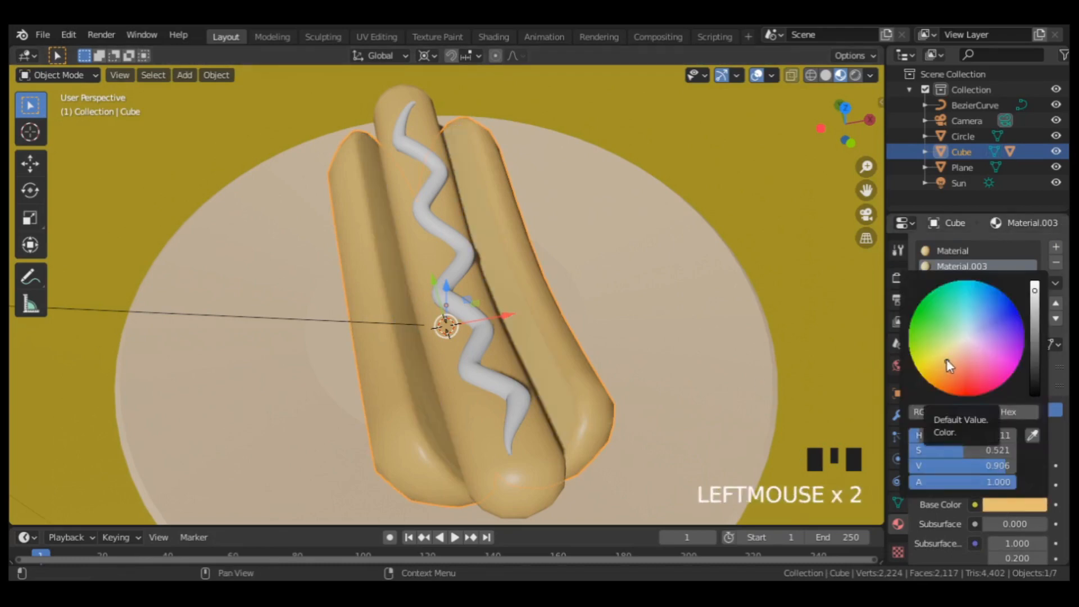
drag(946, 363, 952, 356)
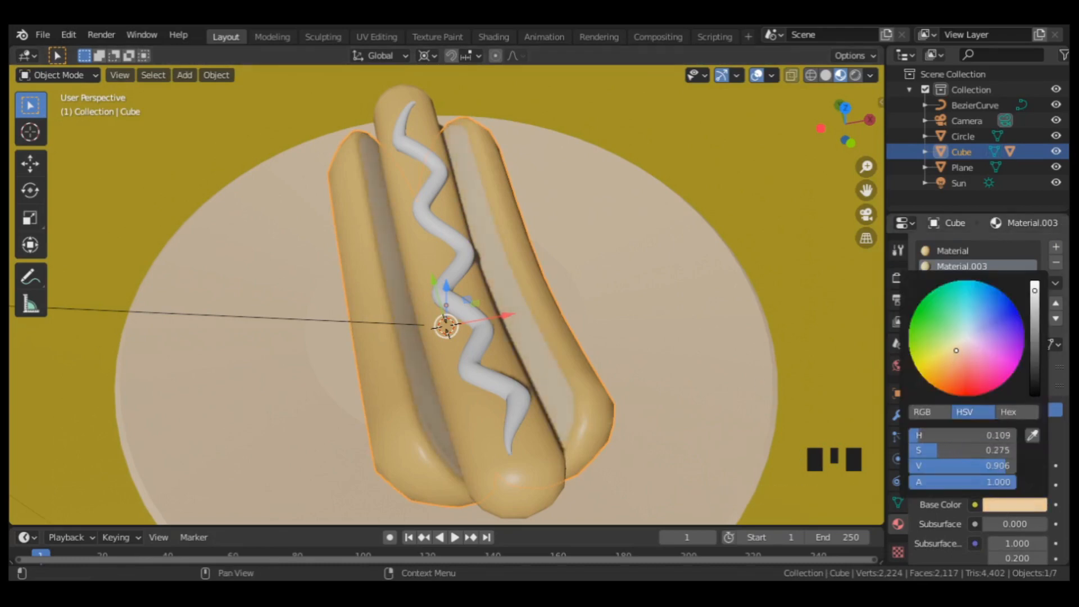
Make the sausage's material single-user and set its base color to orange with hue 0.053, saturation 0.818 and value 0.906.
middle_drag(703, 382, 635, 351)
click(353, 393)
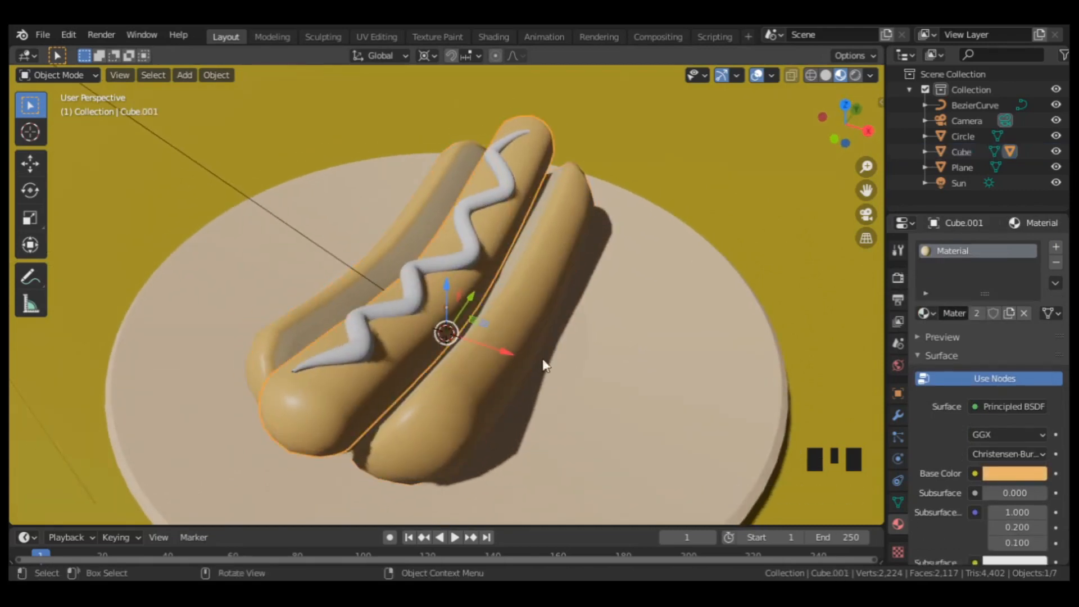
click(972, 315)
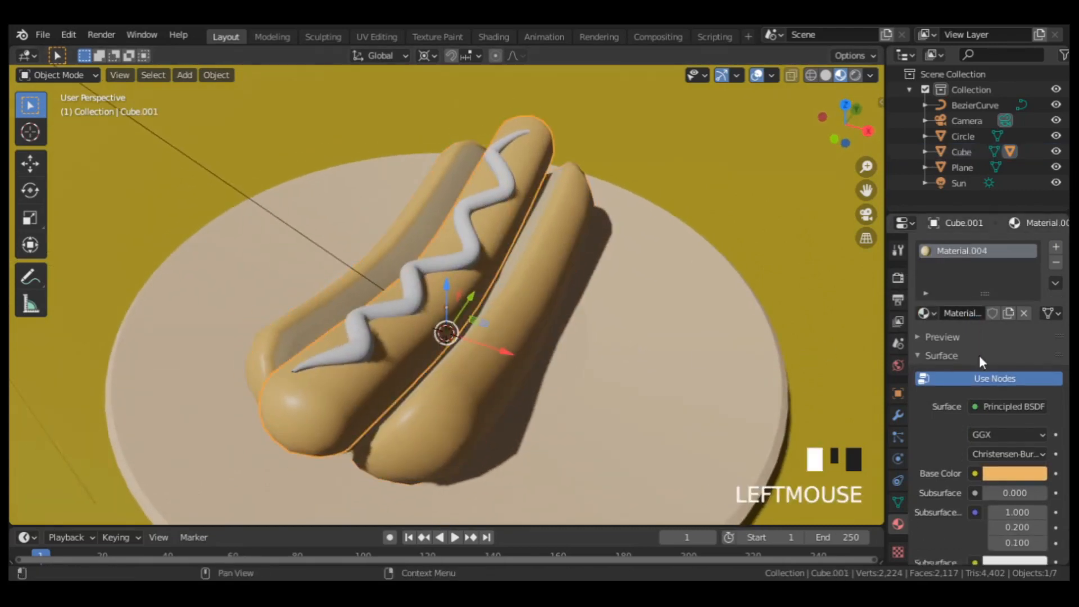
click(1005, 475)
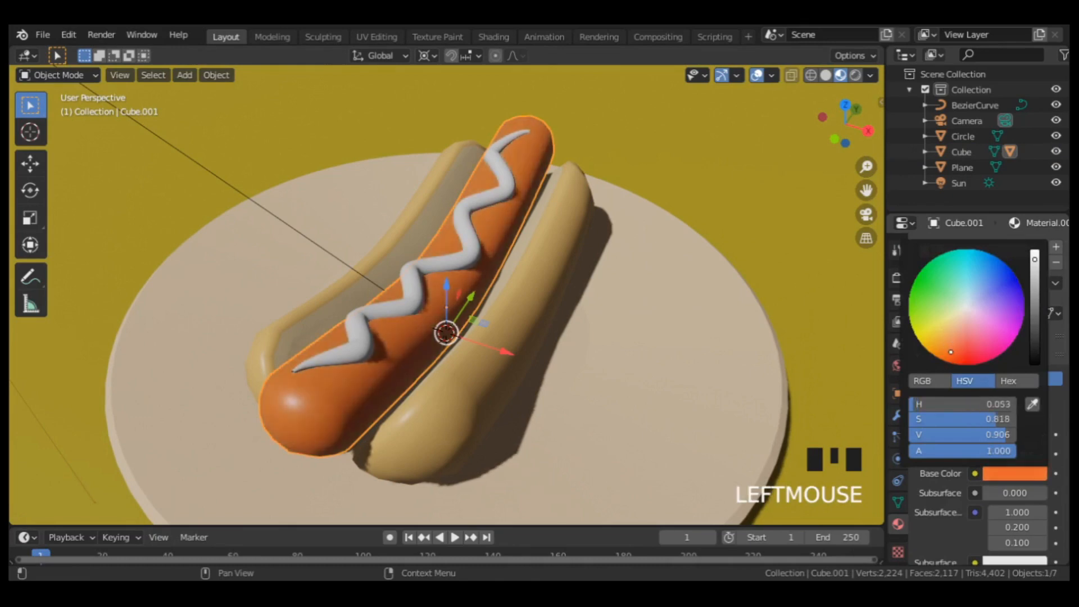
Give the sauce curve a new material with a bright mustard-yellow base color, returning to the camera view.
click(414, 299)
key(KP_0)
scroll(602, 313, down, 2)
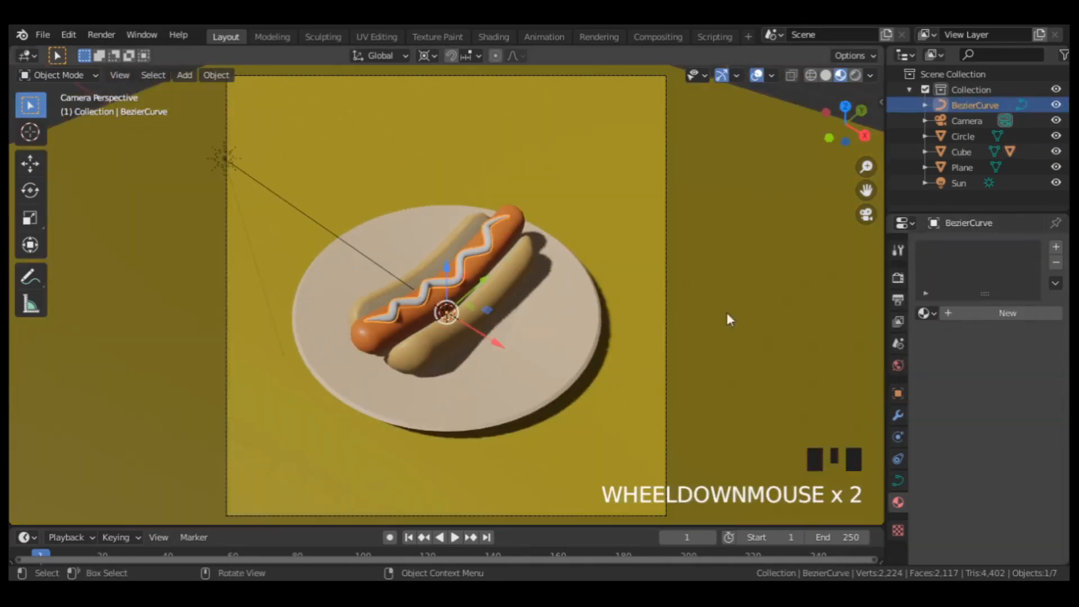
click(1007, 313)
click(1015, 473)
click(957, 364)
drag(957, 365, 918, 338)
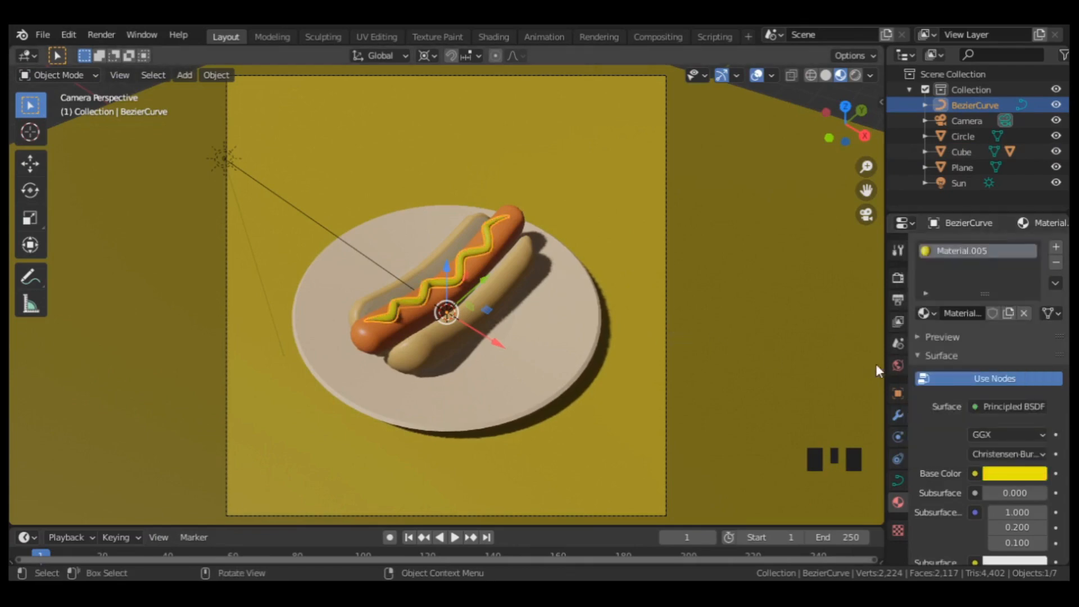
Brighten the world background color to lighten the scene's shadows.
click(897, 366)
click(1000, 349)
drag(1033, 219, 1033, 184)
Switch the render engine to Cycles.
click(899, 278)
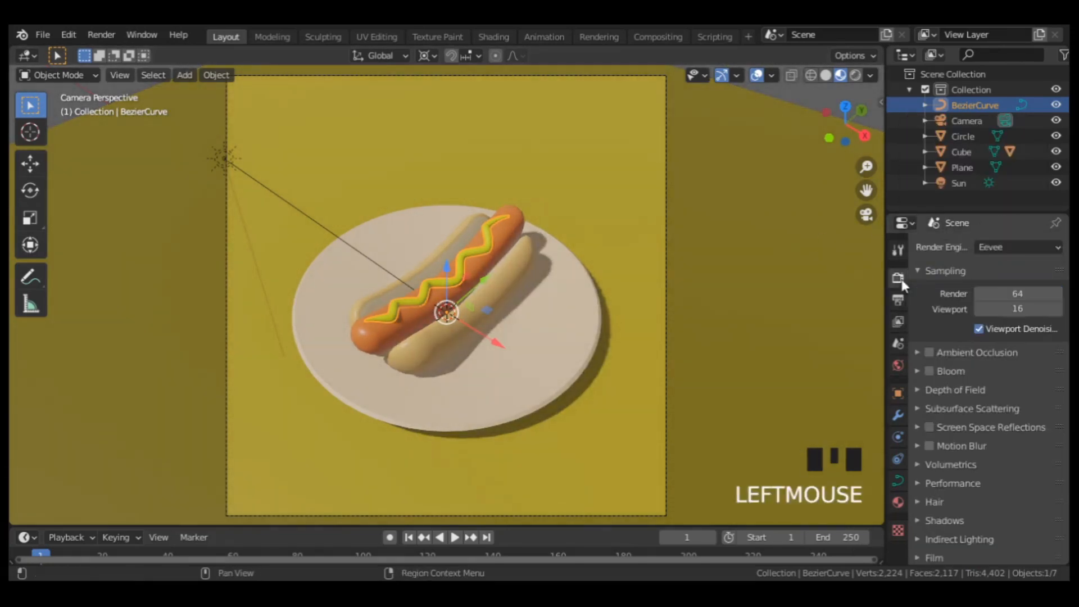
click(993, 247)
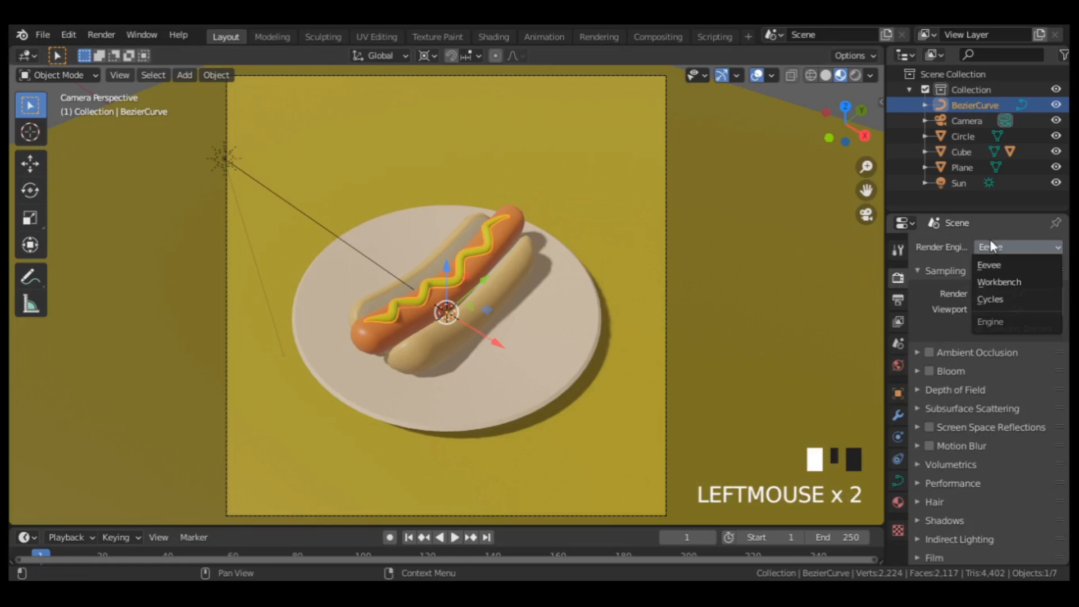
click(995, 300)
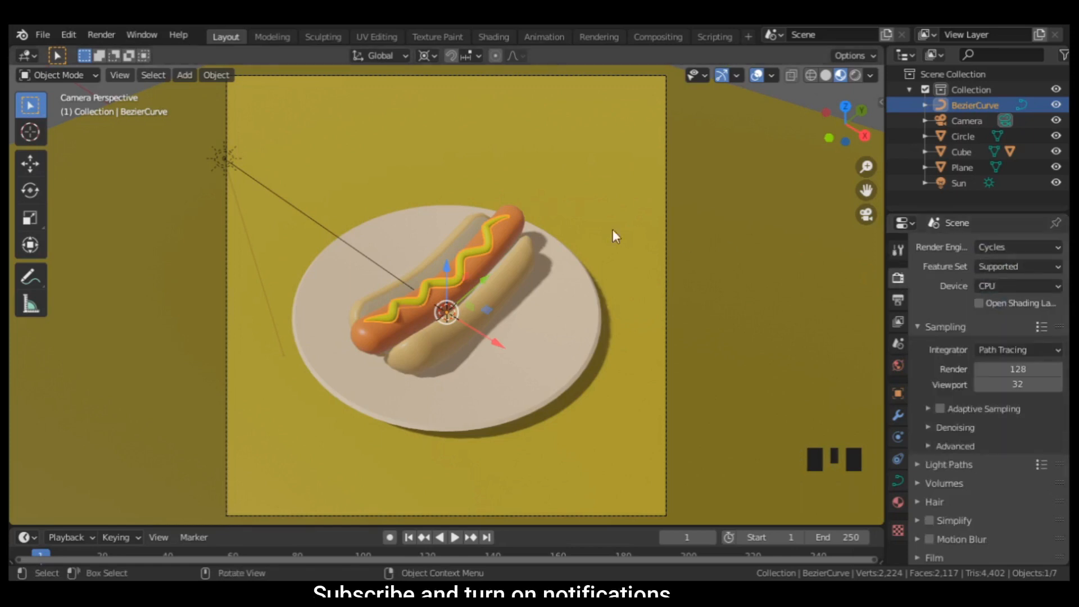
Define a render region around the plate and preview it in rendered shading with viewport denoising enabled.
key(ctrl+b)
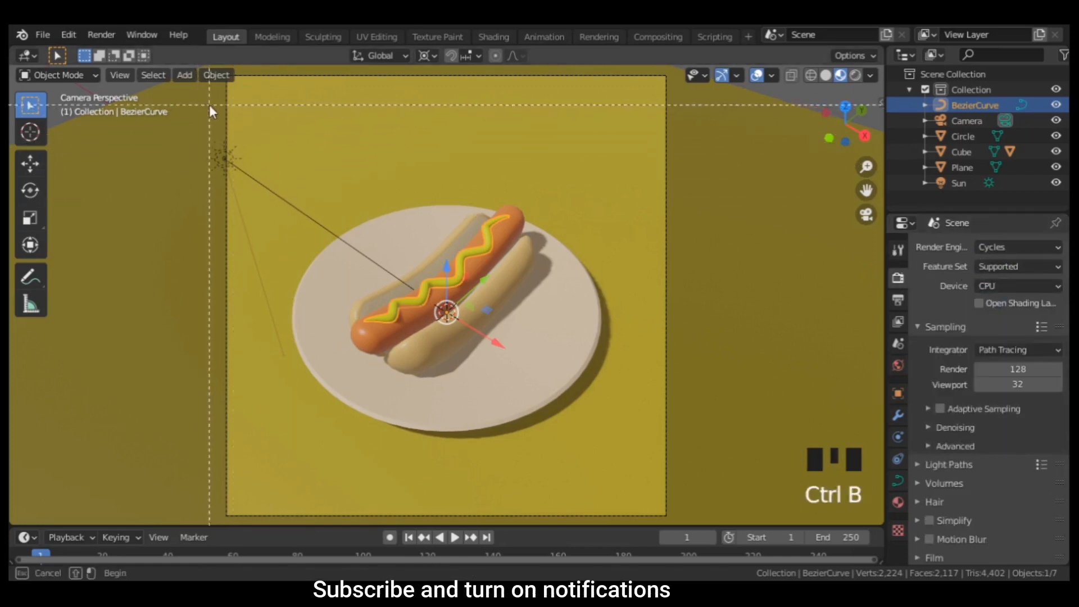
mouse_move(209, 104)
mouse_down()
mouse_move(600, 447)
mouse_move(676, 476)
mouse_up()
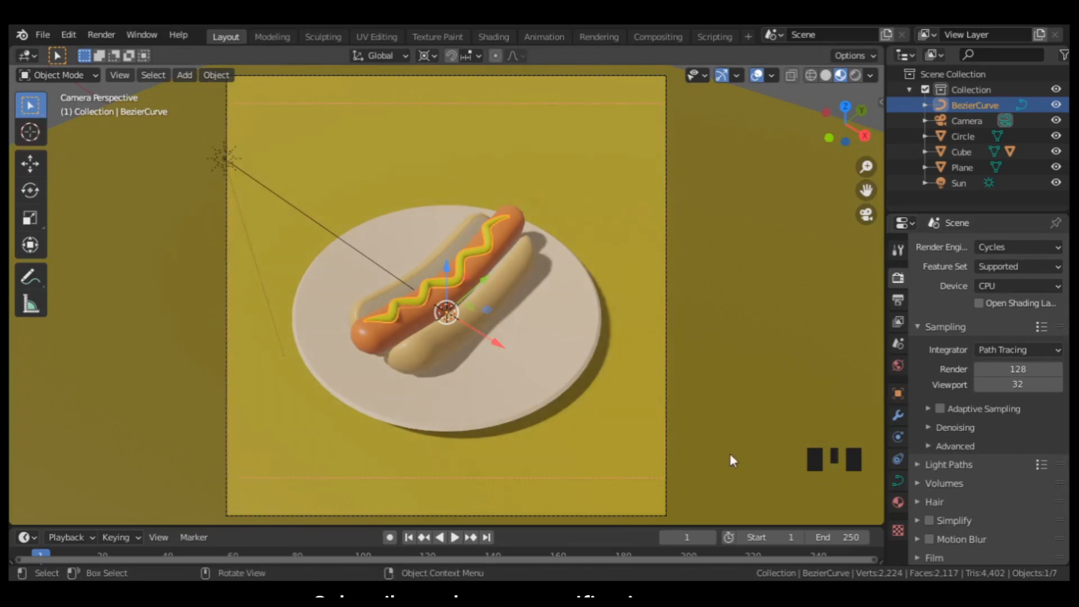
click(855, 74)
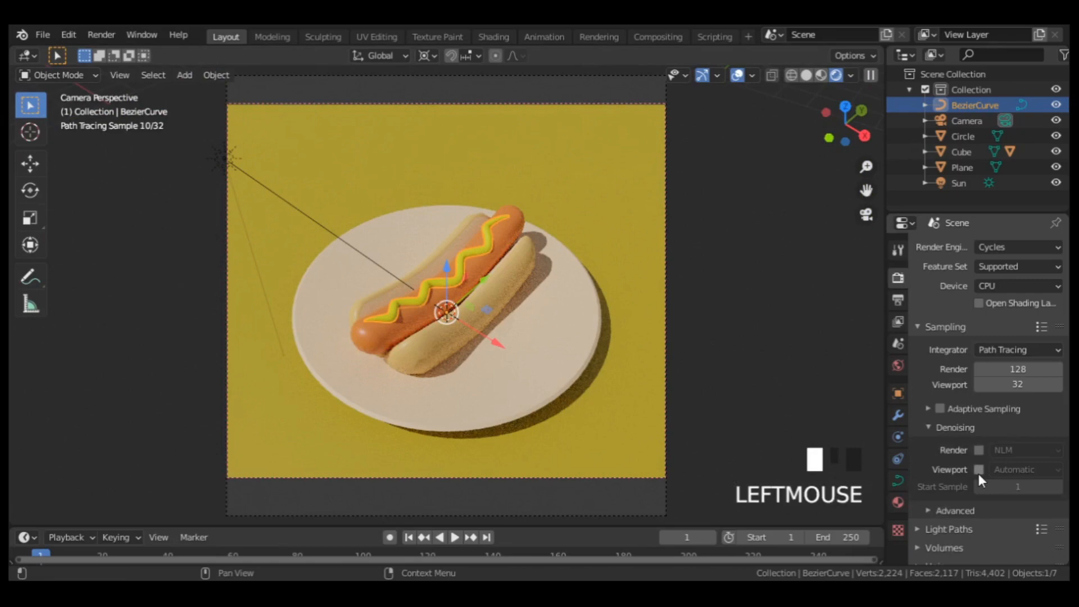
click(979, 474)
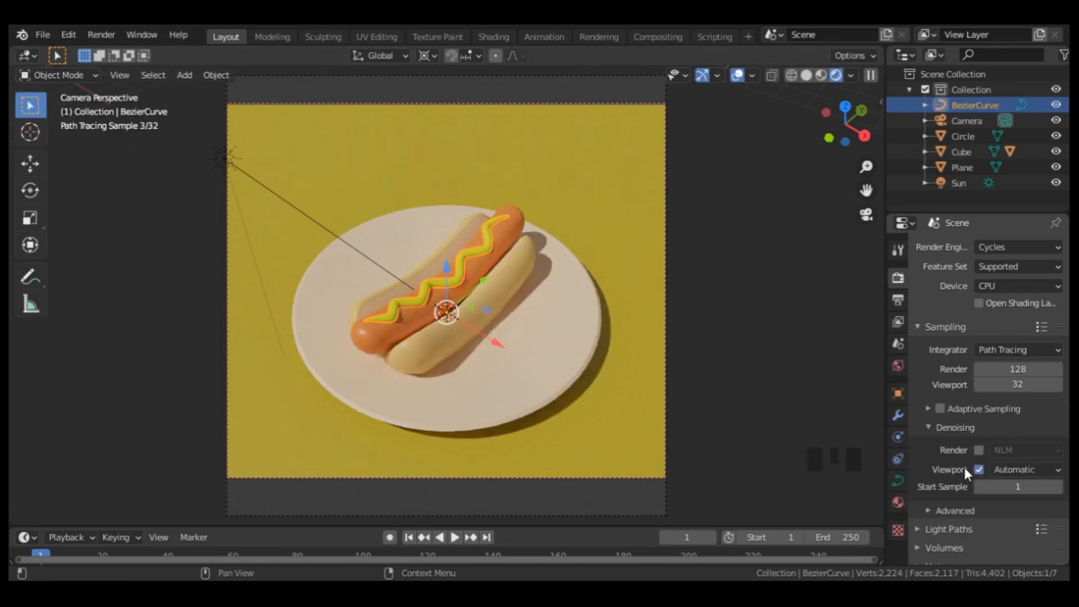
Set the color management look to High Contrast and raise the exposure to 0.862.
scroll(964, 464, down, 8)
click(925, 552)
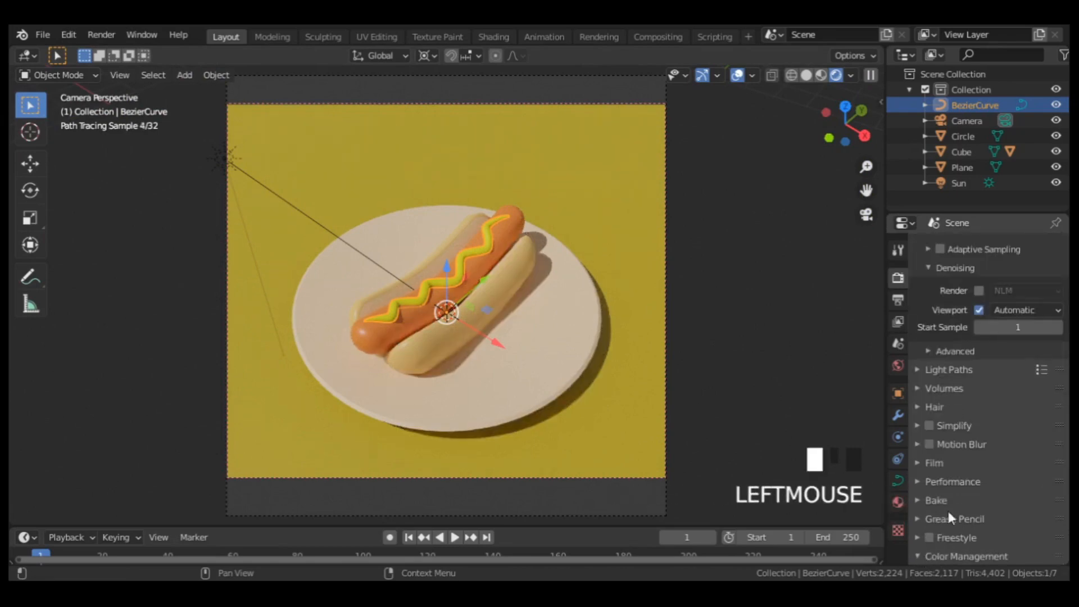
scroll(956, 495, down, 6)
click(1012, 475)
click(985, 423)
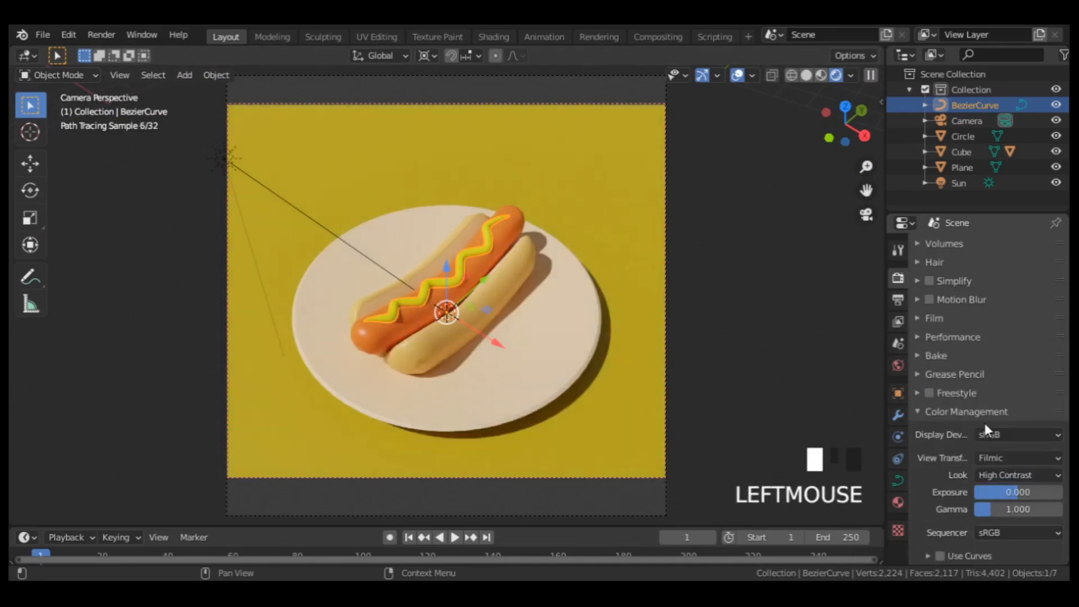
scroll(983, 420, down, 4)
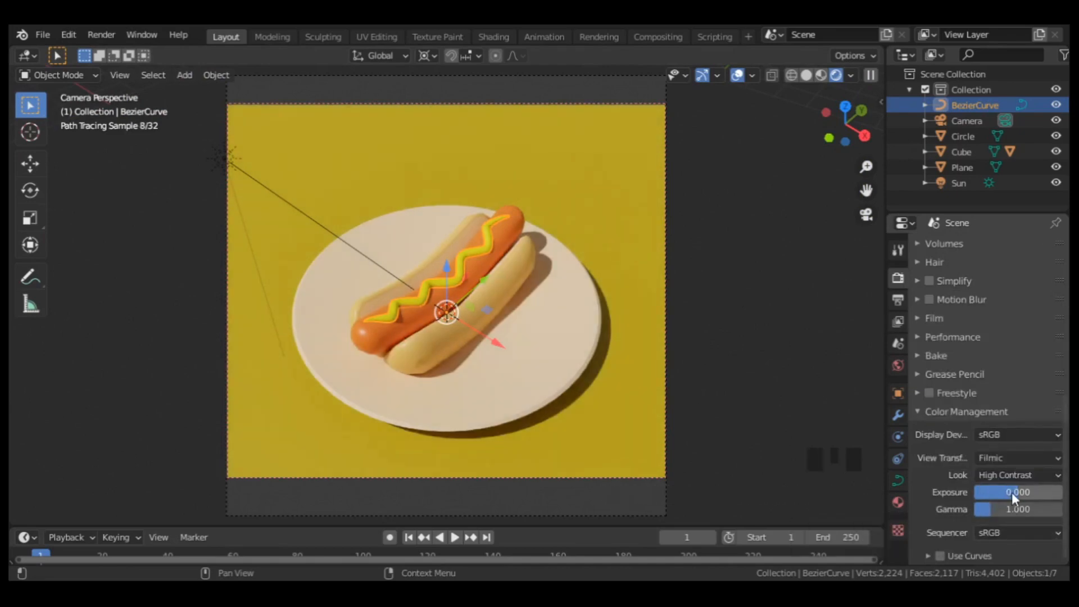
mouse_move(1012, 492)
mouse_down()
mouse_move(1043, 492)
mouse_move(1020, 493)
mouse_up()
Return to solid shading, disable viewport denoising and enable NLM denoising for the final render.
click(806, 75)
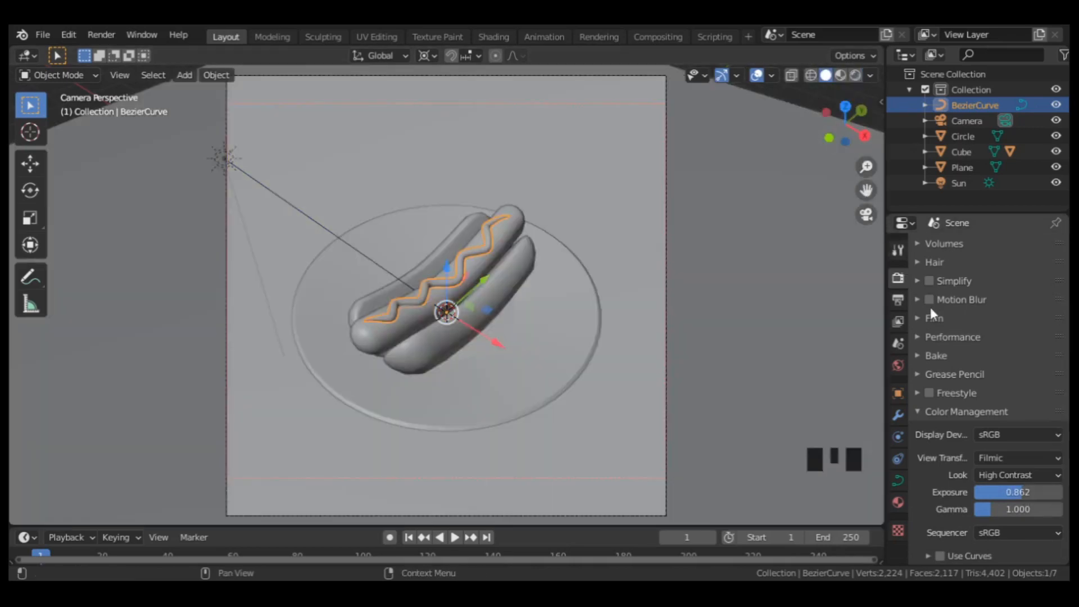
scroll(930, 307, up, 9)
click(979, 446)
click(979, 426)
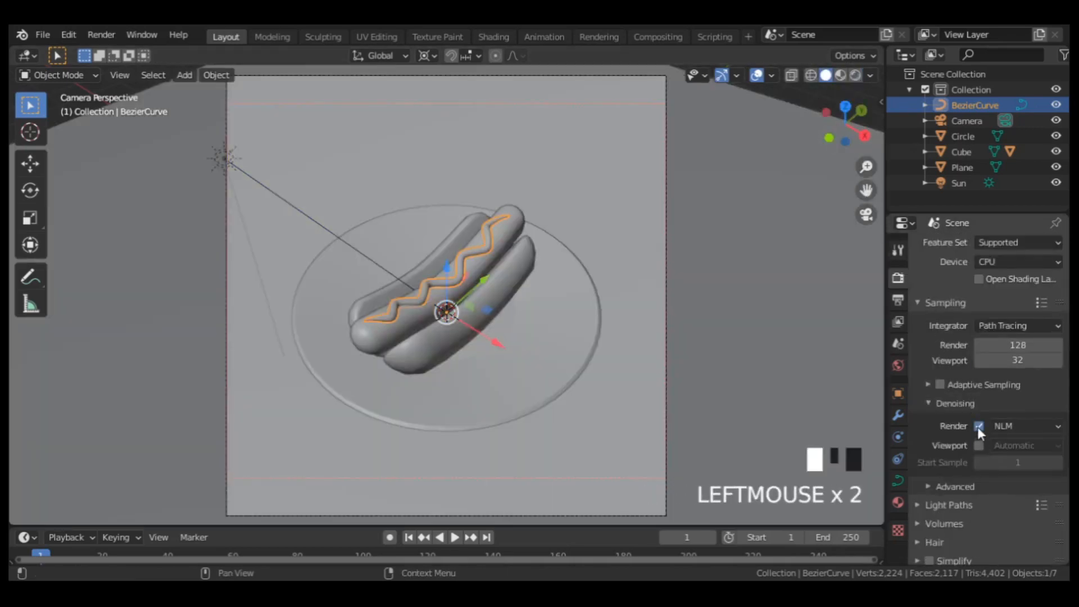
click(103, 35)
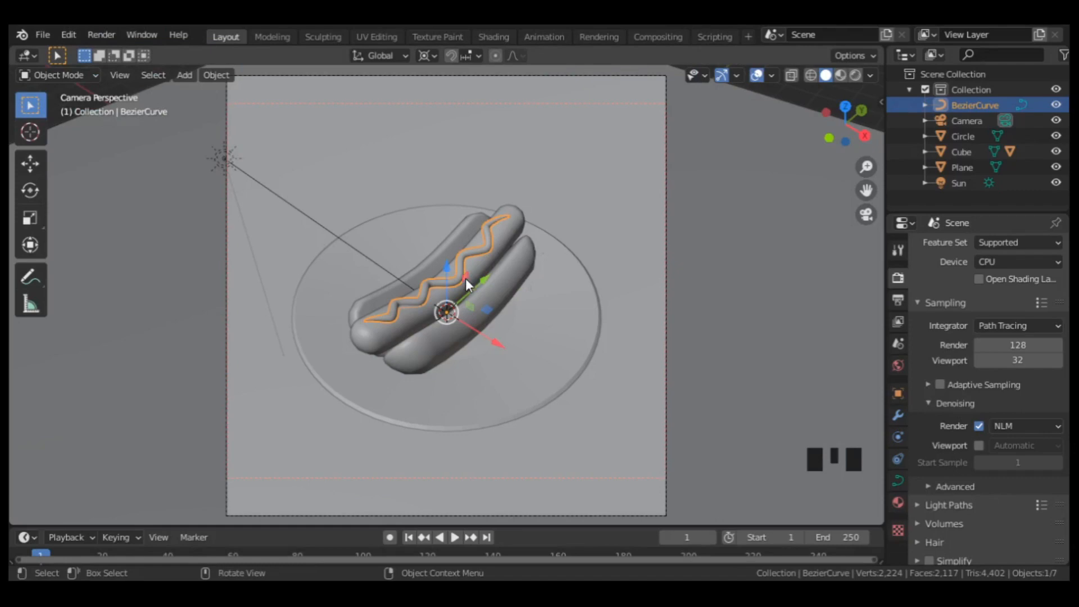
Rename the sauce curve to "condiment" and the plate object to "plate".
key(F2)
text(condiment)
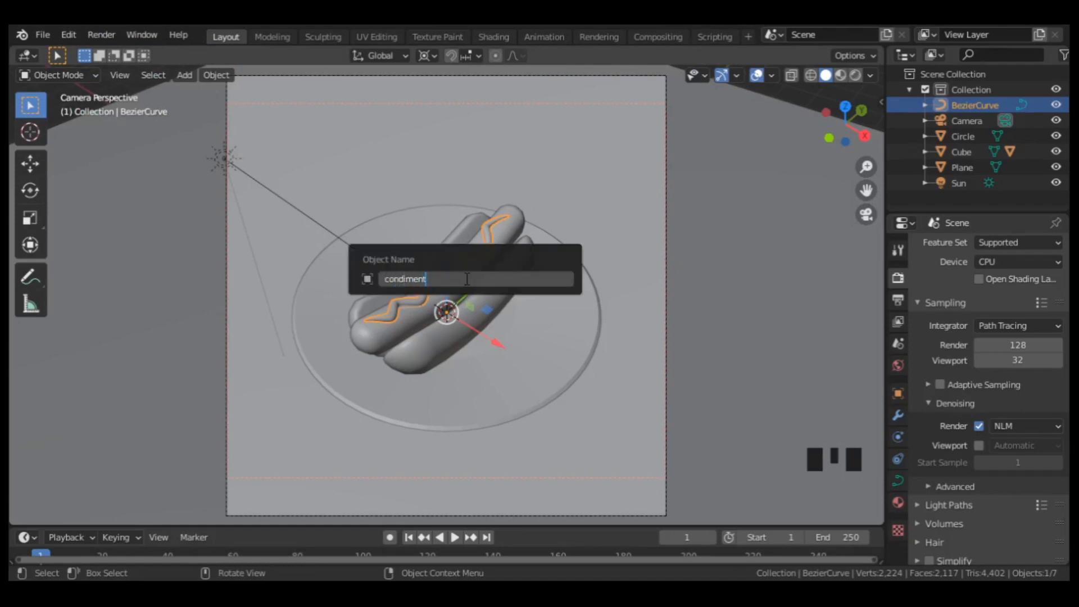
key(Return)
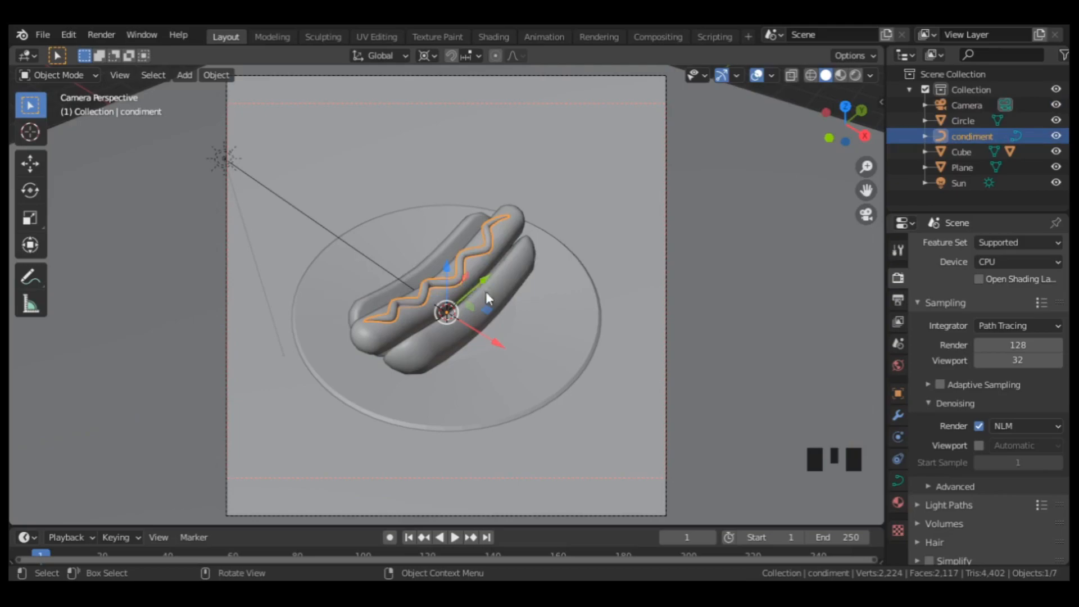
click(520, 301)
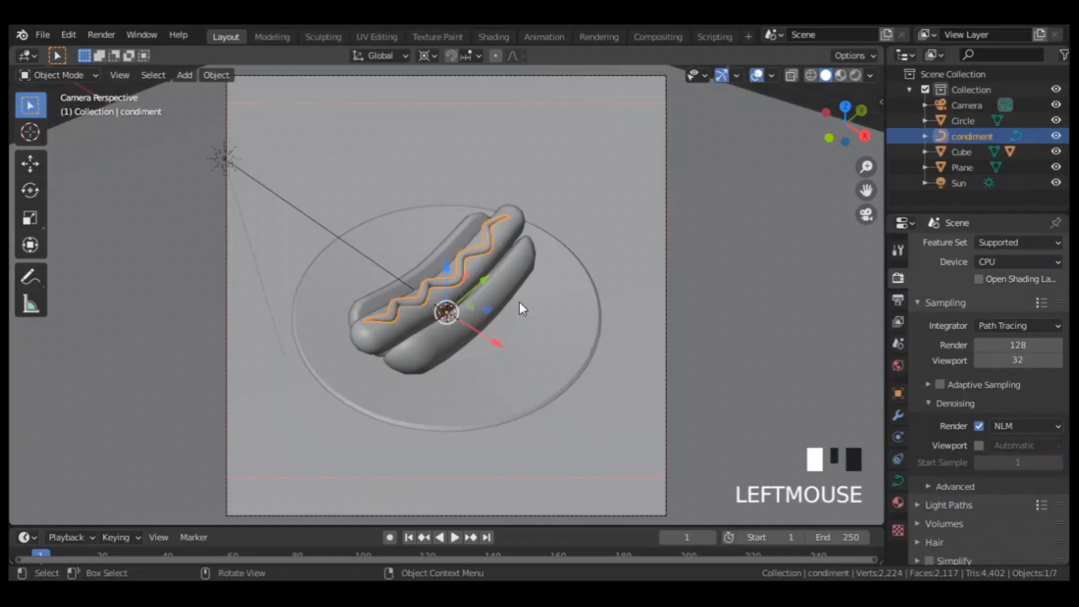
key(F2)
text(plate)
key(Return)
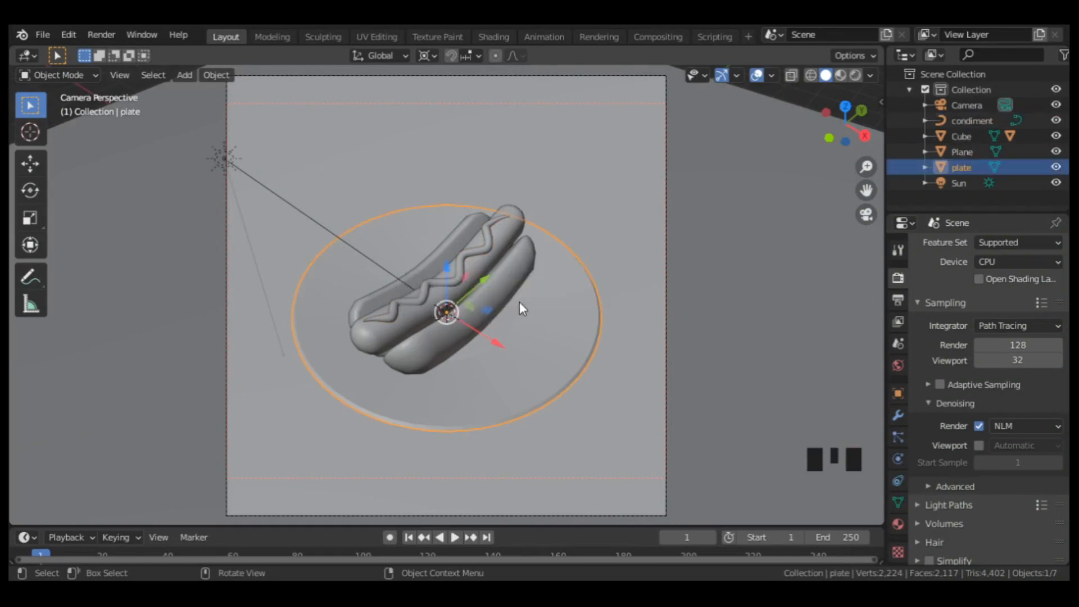
Rename the bun object to "bun" and the sausage object to "sausage".
click(511, 278)
key(F2)
text(bun)
key(Return)
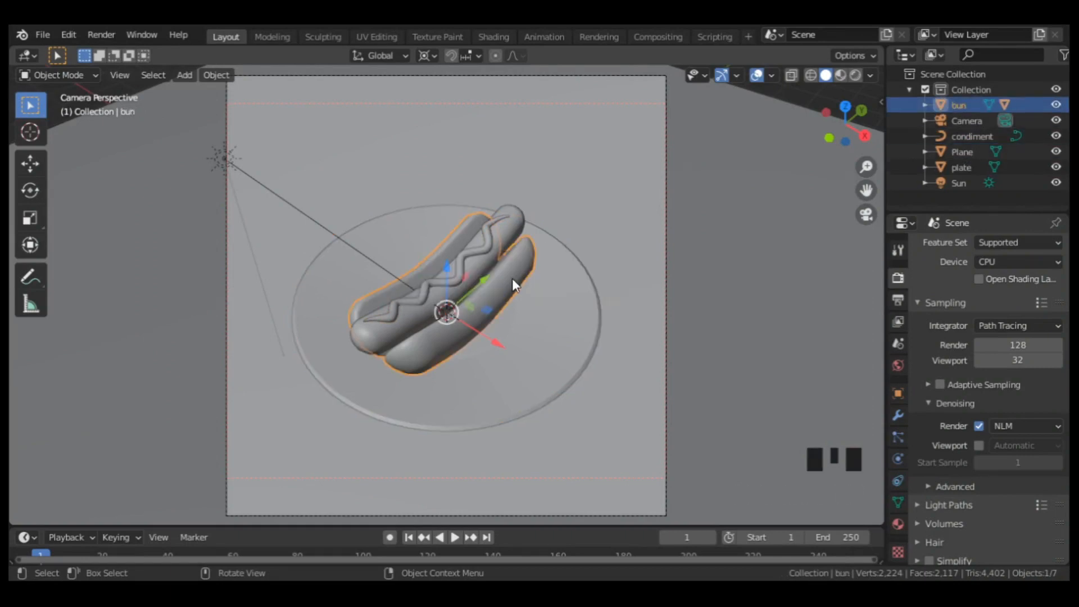
click(510, 230)
key(F2)
text(we)
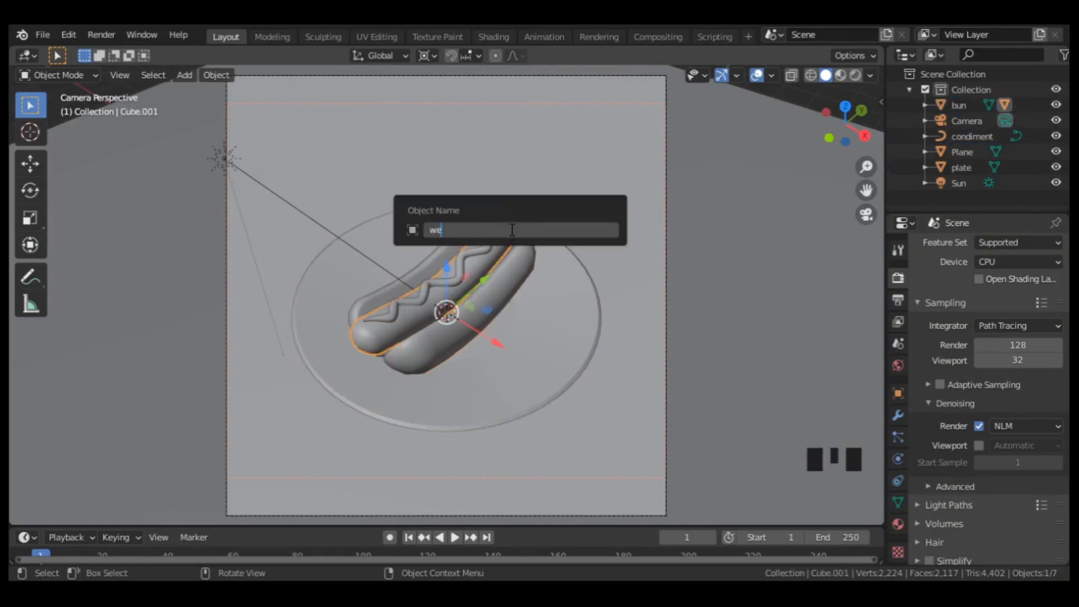
key(BackSpace)
key(BackSpace)
text(sausage)
key(Return)
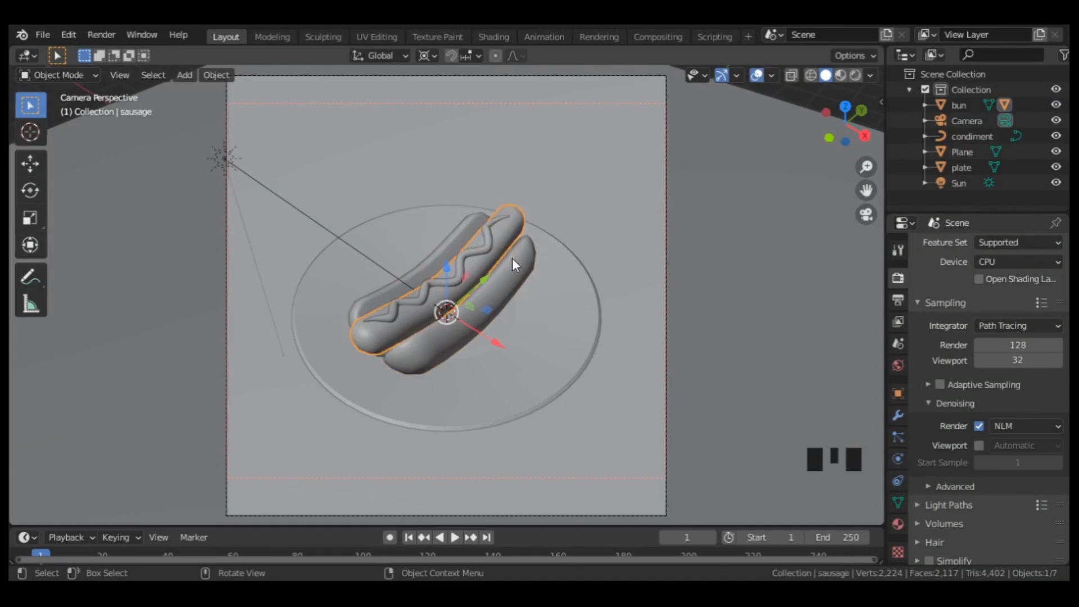
Clear the parenting between the sausage and the bun while keeping their transformation.
shift+click(512, 272)
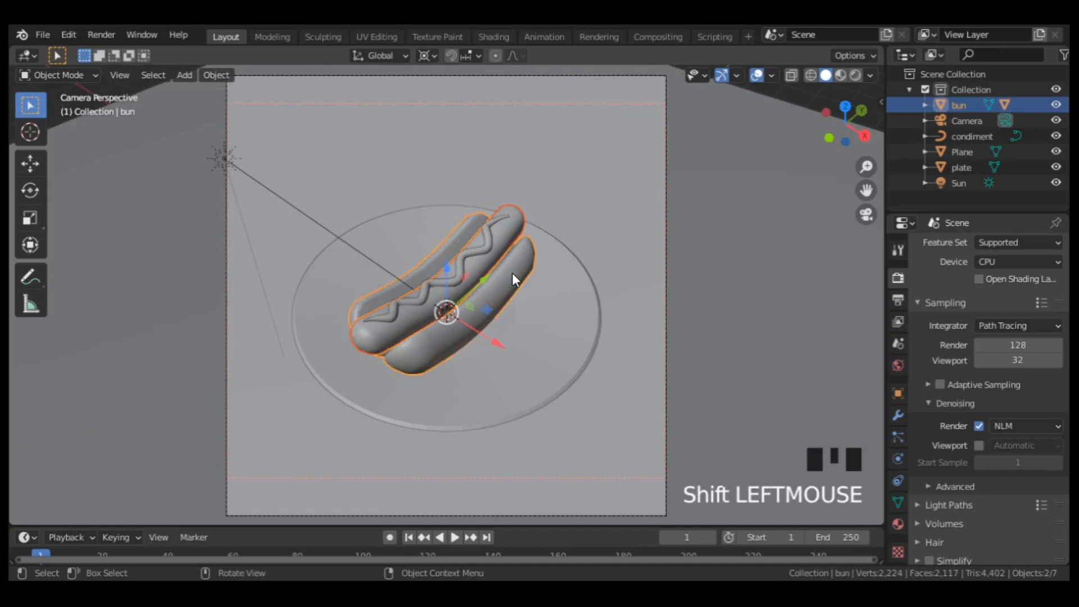
key(alt+p)
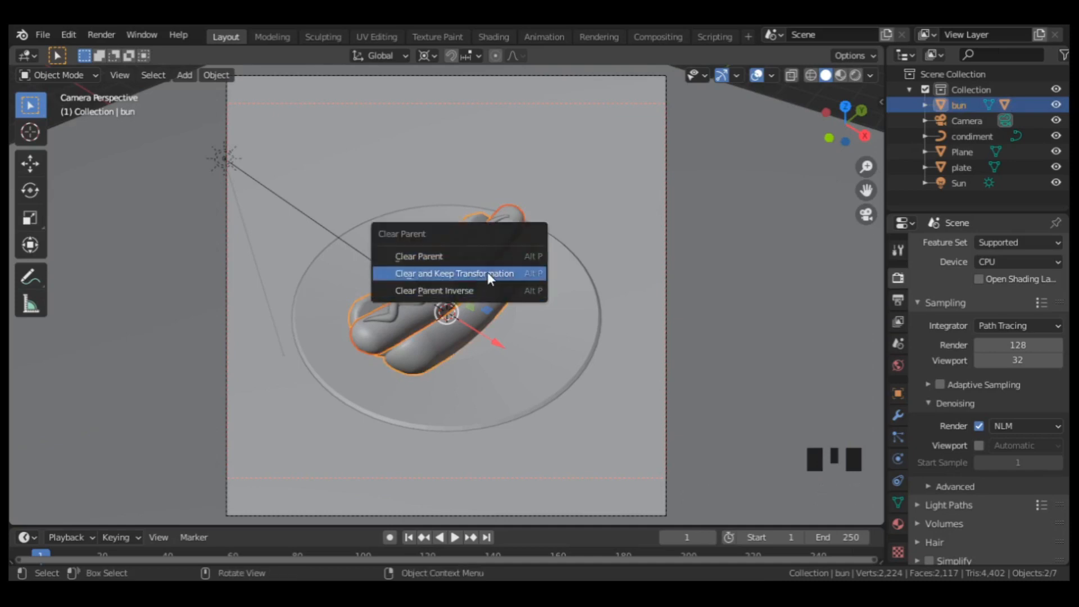
click(487, 272)
Add a plain axes empty at the scene's center and scale it up until its axes extend well beyond the plate.
key(shift+a)
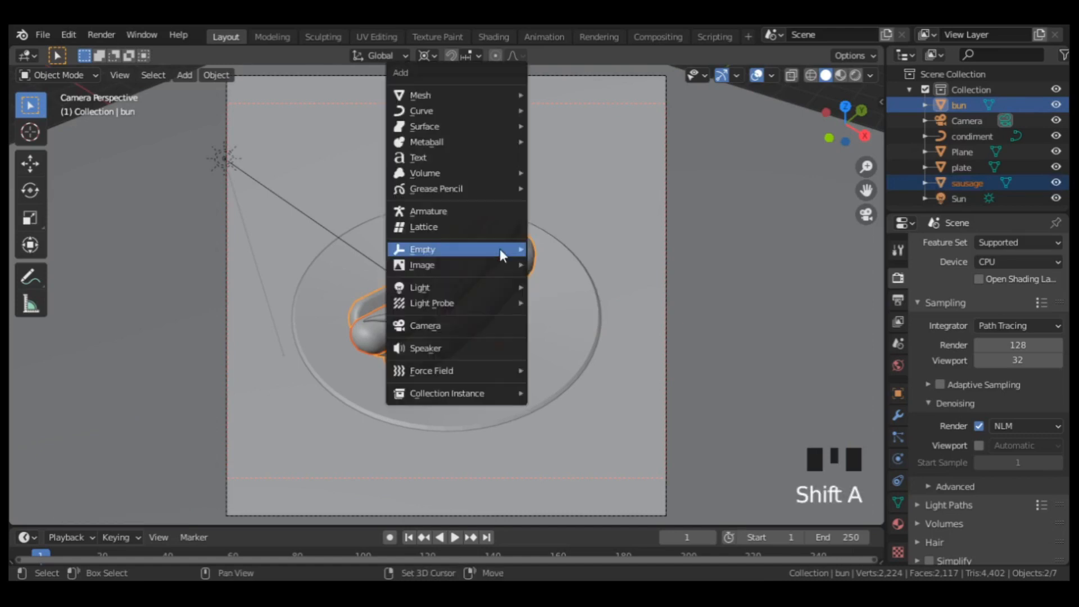
mouse_move(501, 250)
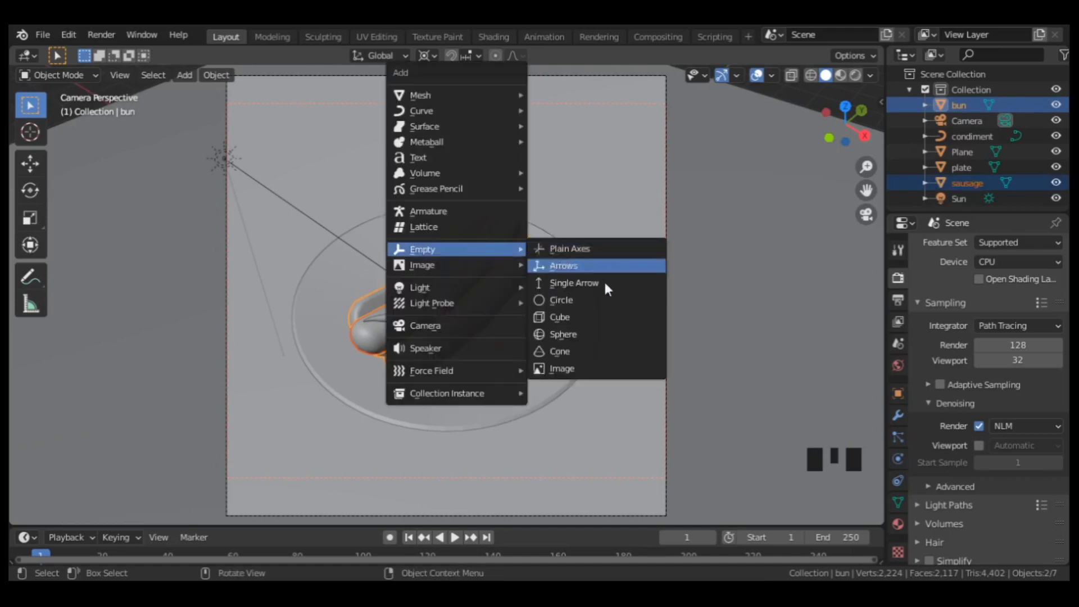
click(585, 251)
key(s)
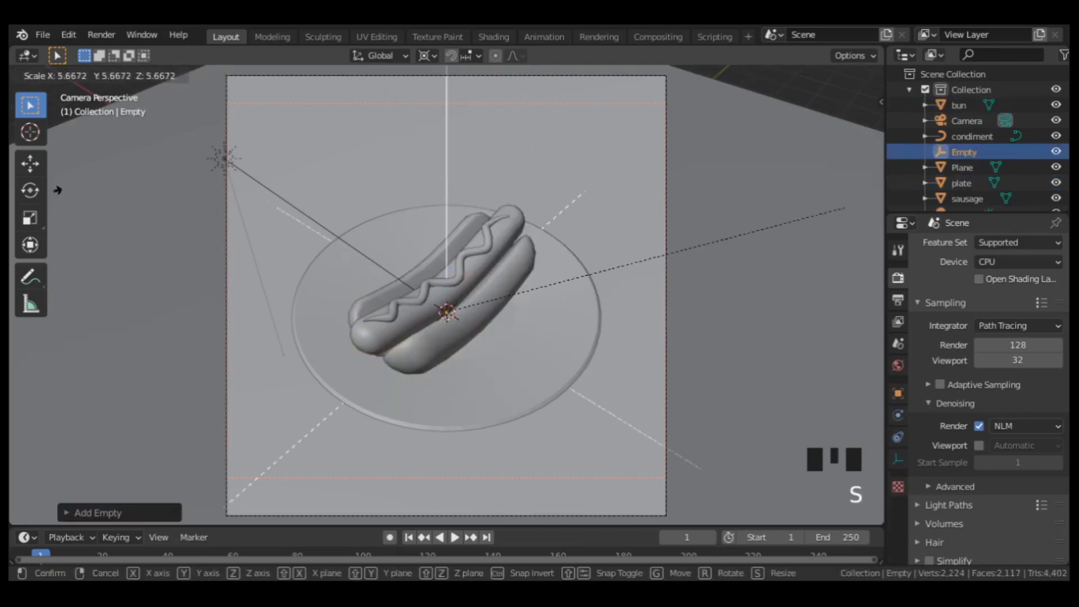
click(208, 174)
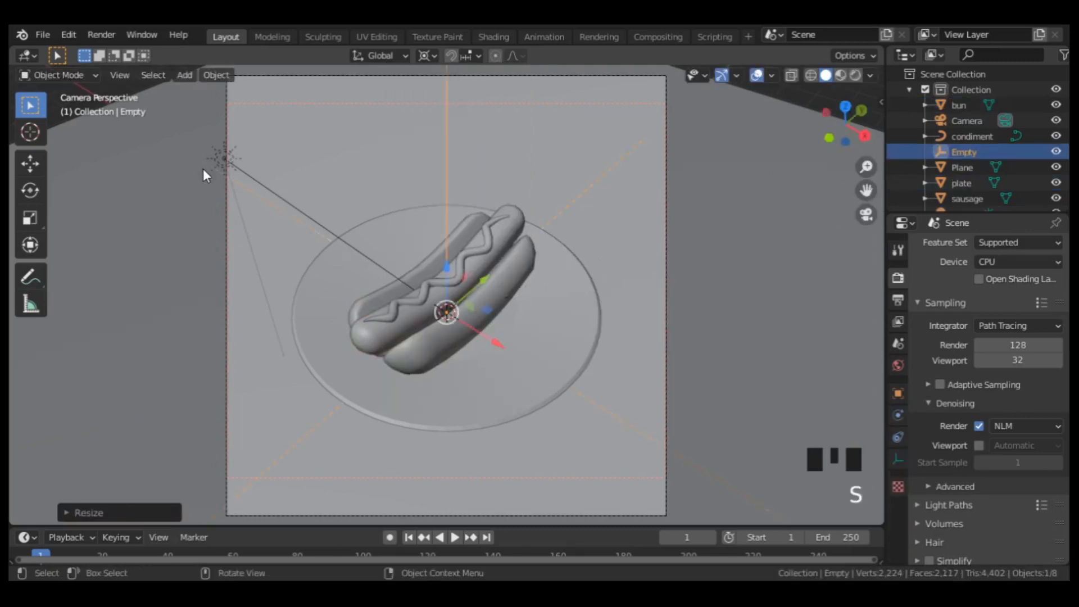
Parent the camera to the empty as its object parent.
click(666, 167)
shift+click(444, 169)
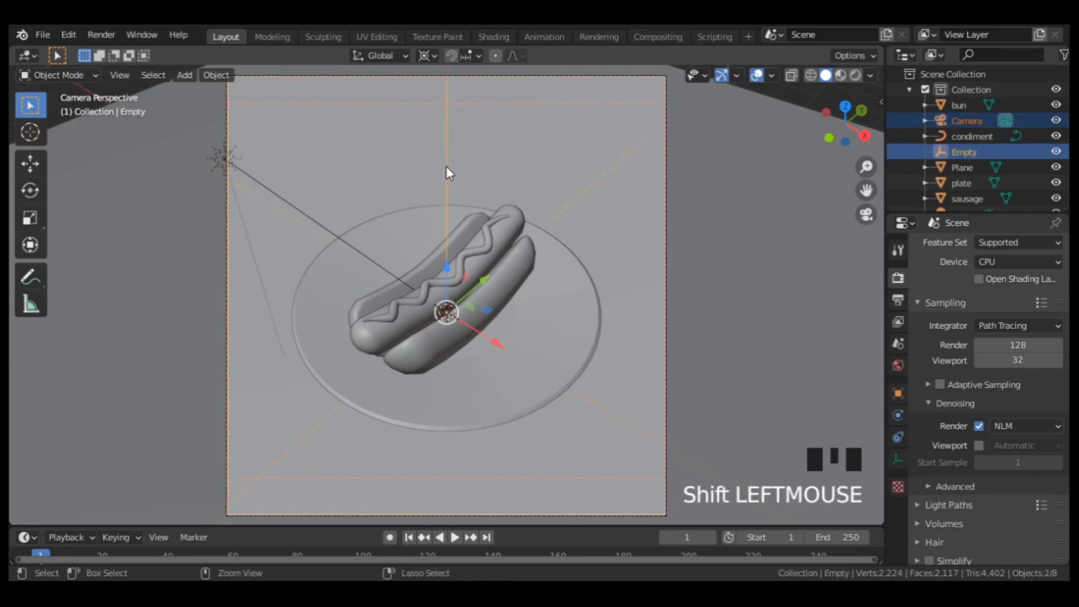
key(ctrl+p)
click(446, 167)
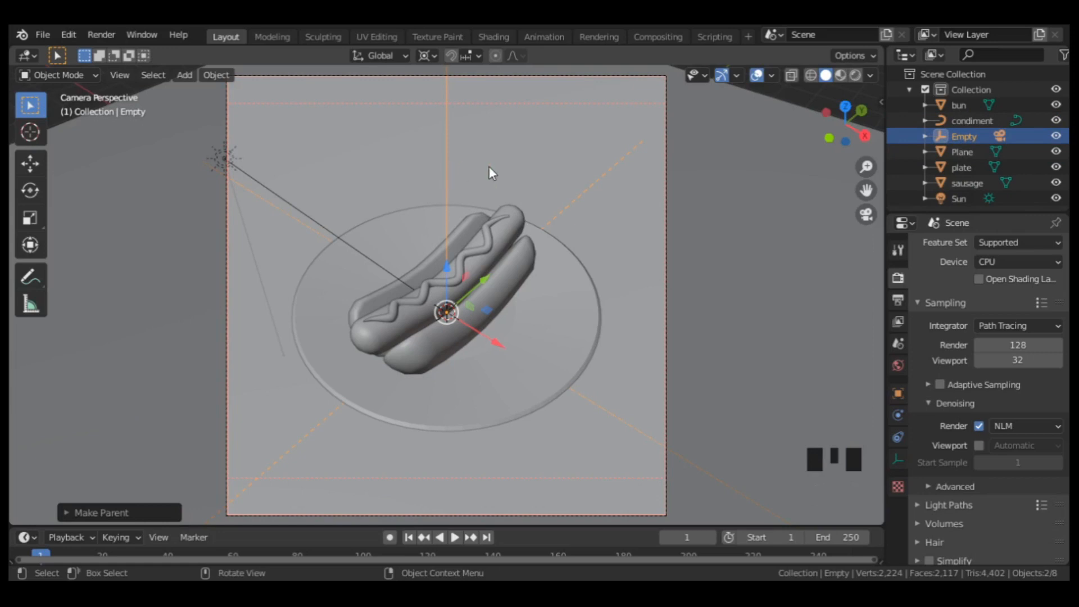
Add a Track To constraint to the camera with the empty as its target.
click(664, 193)
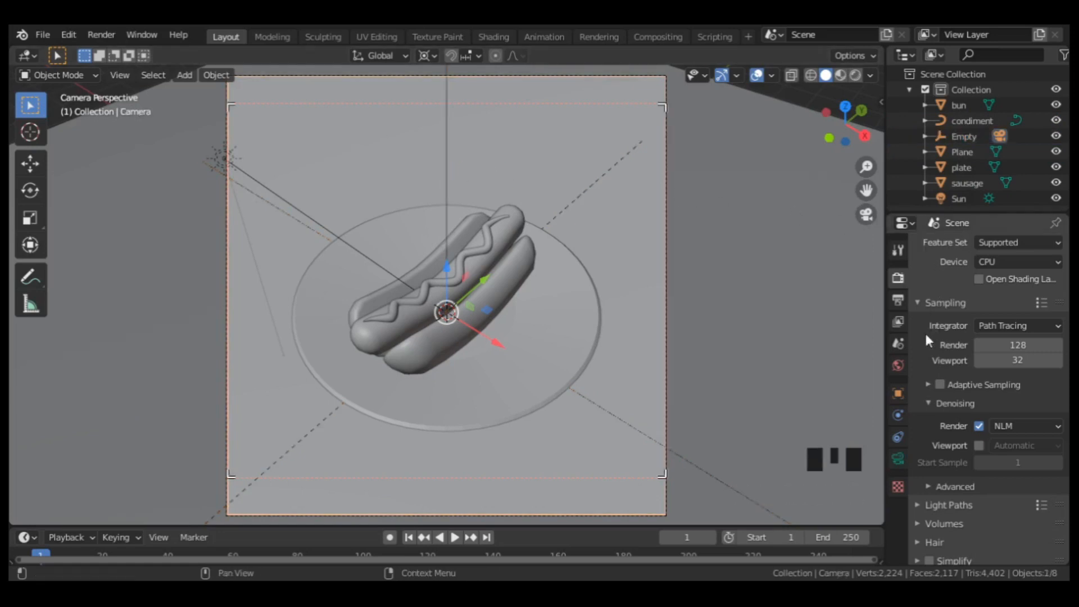
click(897, 437)
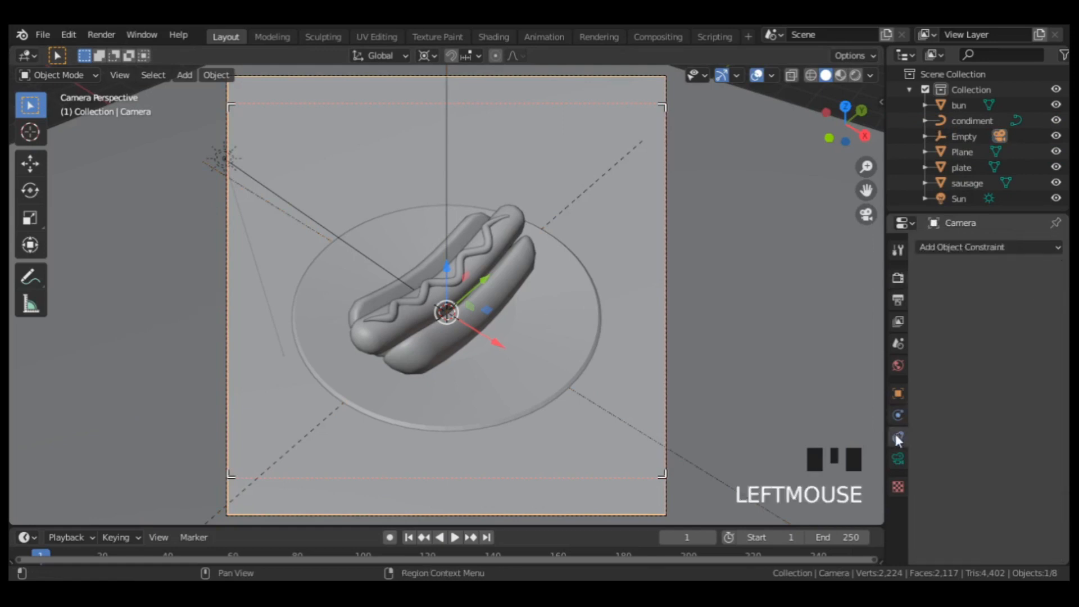
click(954, 247)
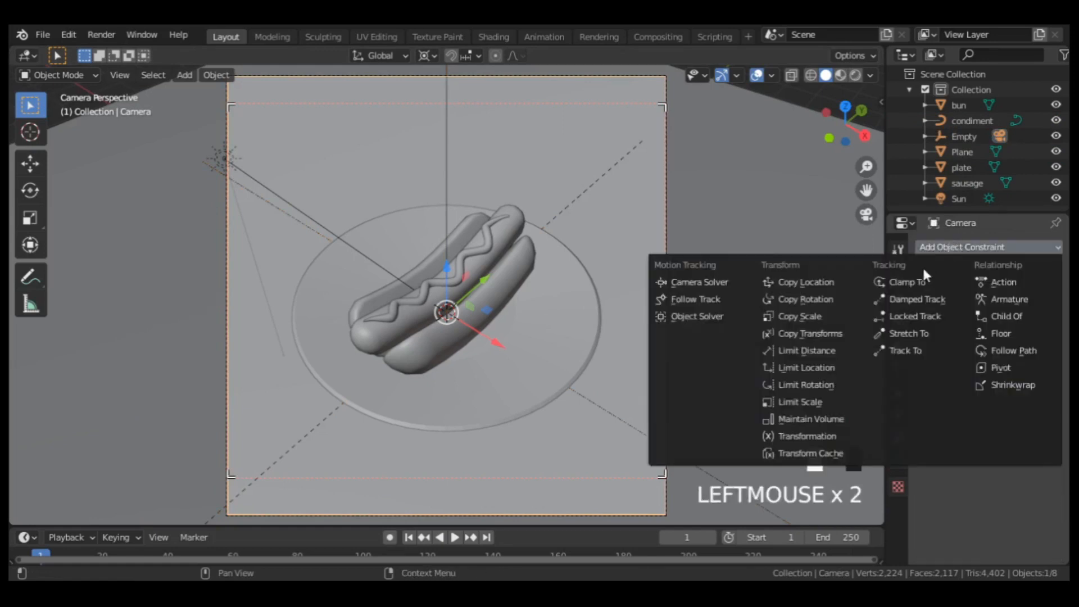
click(902, 350)
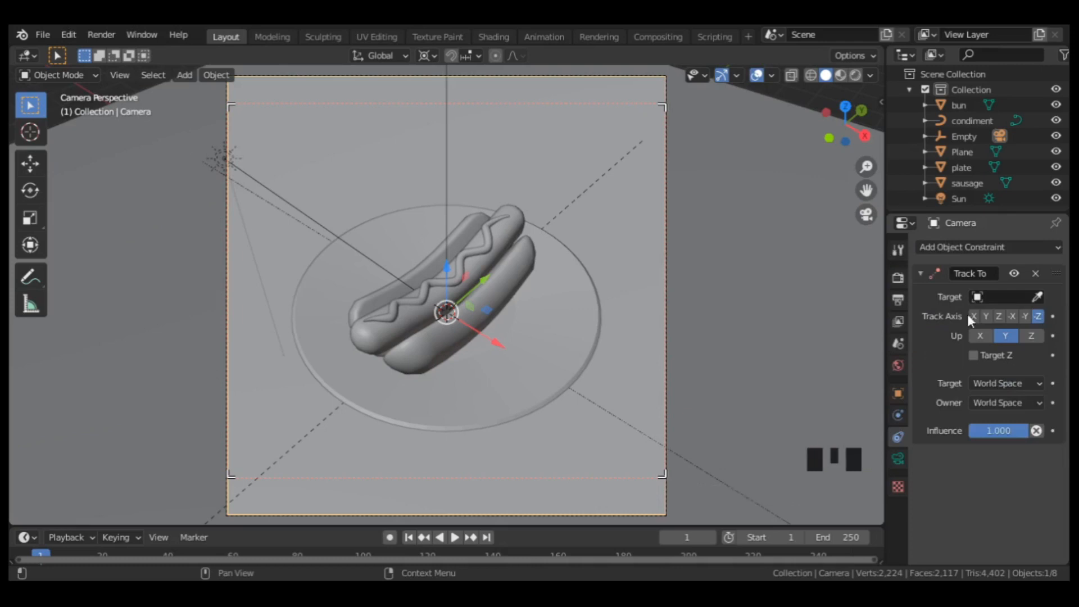
click(978, 298)
click(919, 365)
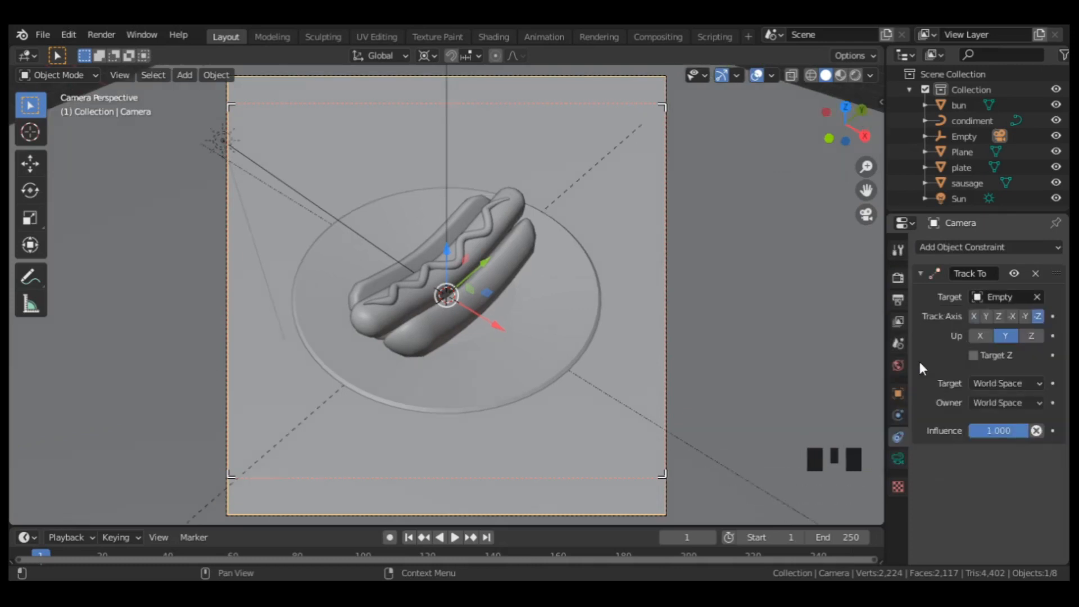
Enlarge the timeline and insert a rotation keyframe for the empty at frame 1.
click(447, 130)
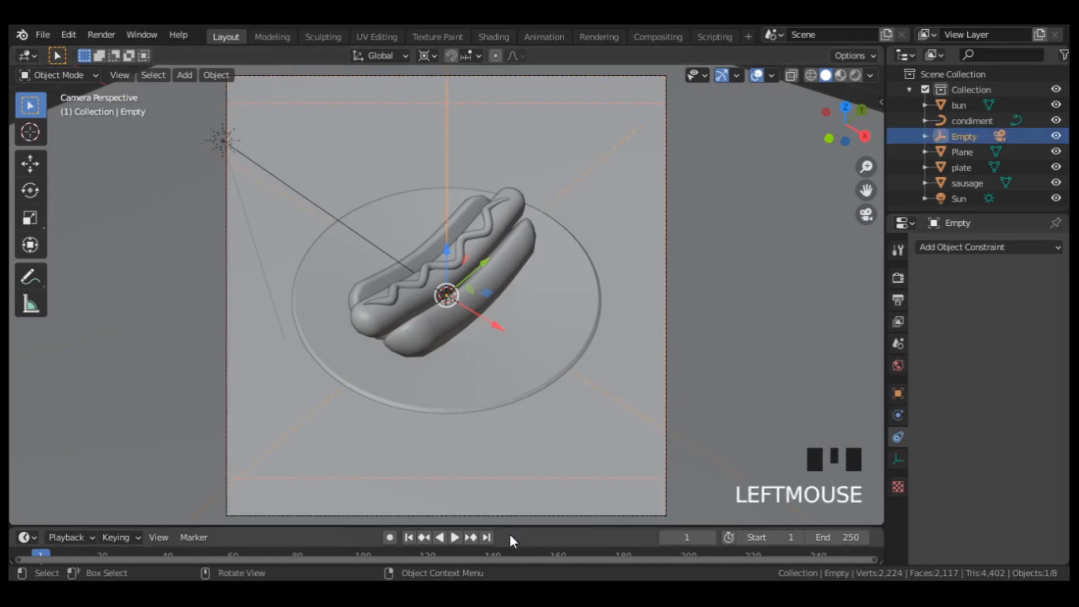
drag(510, 526, 511, 400)
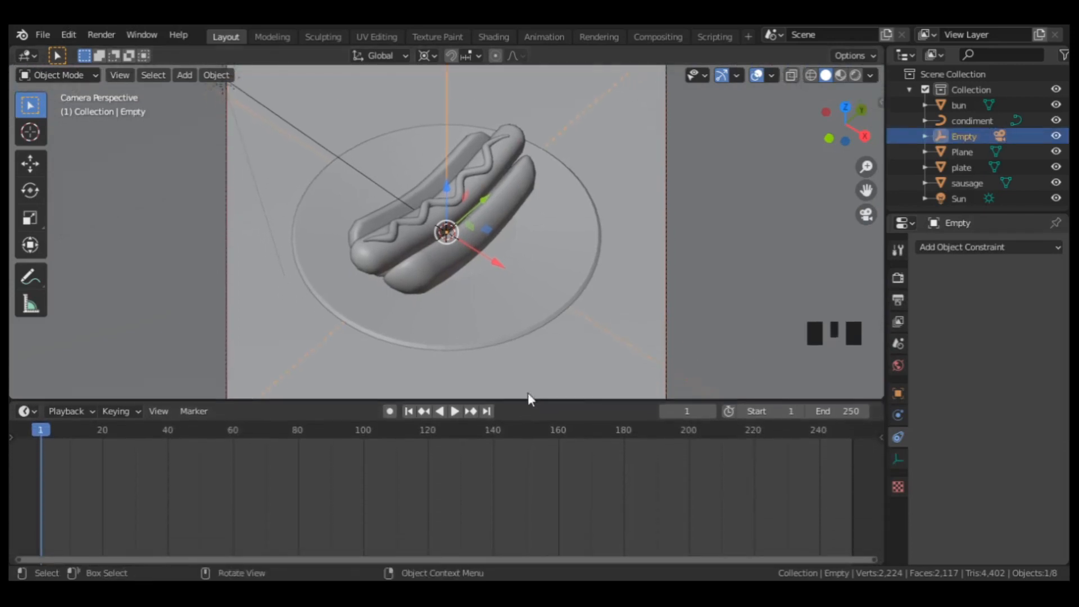
scroll(528, 252, down, 1)
scroll(529, 253, down, 1)
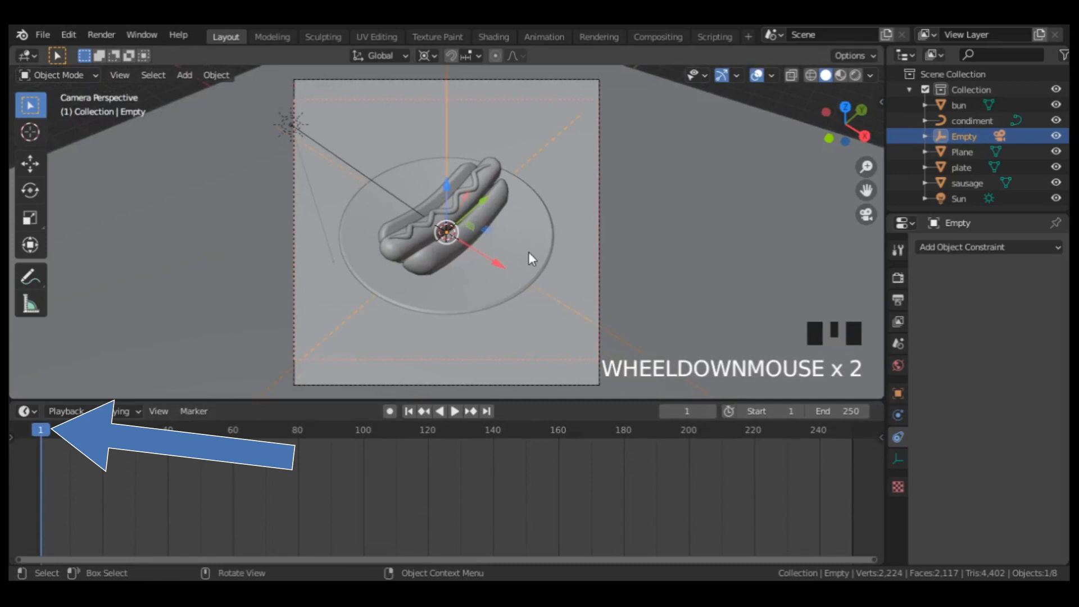
key(i)
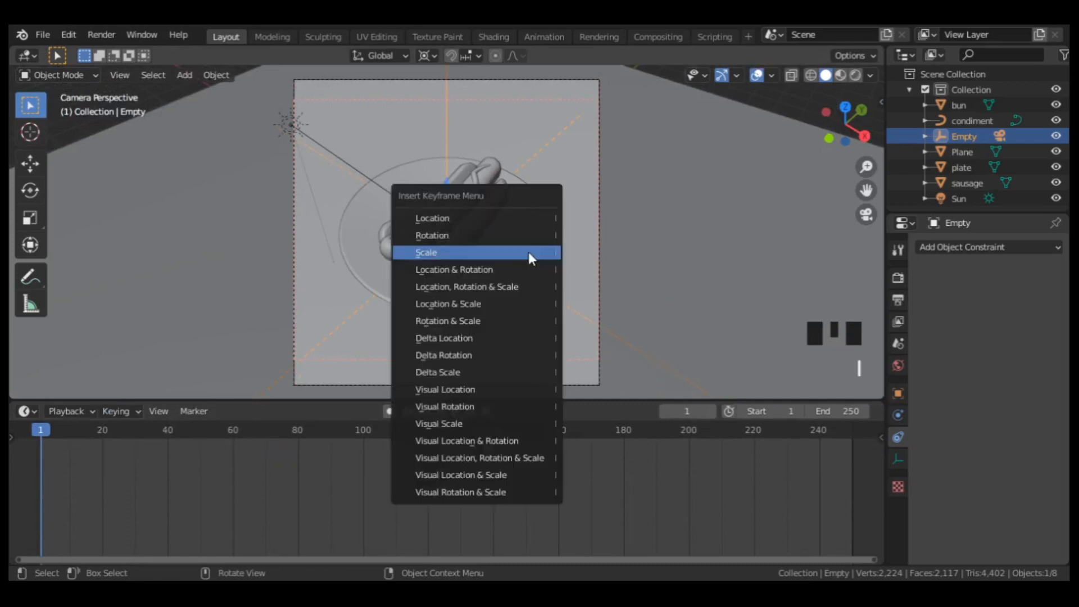
click(503, 238)
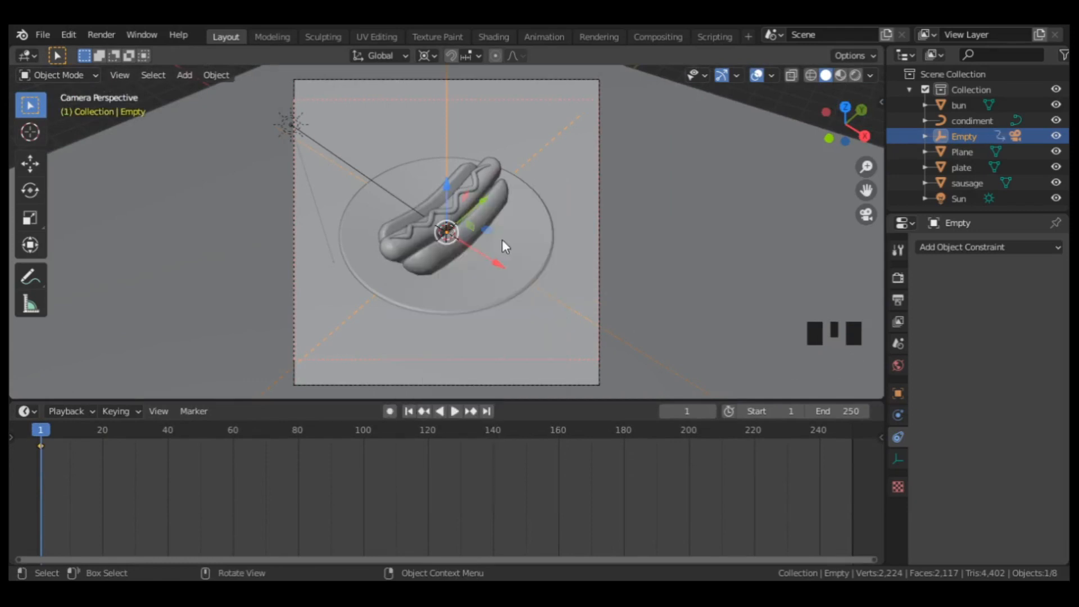
At frame 120, rotate the empty 360° around the global Z axis and insert a rotation keyframe.
click(426, 431)
click(428, 431)
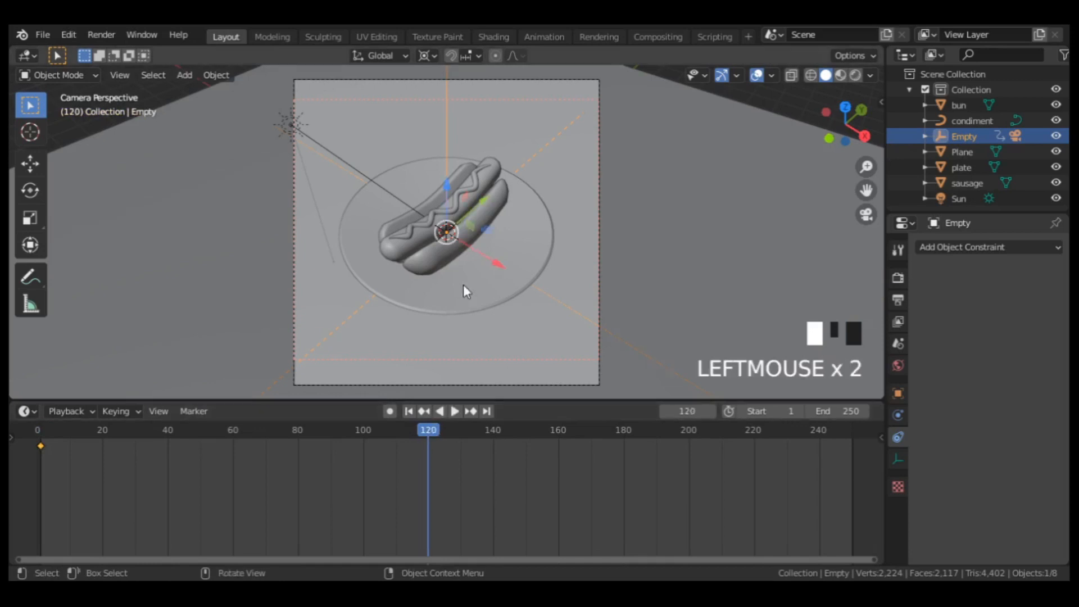
text(r)
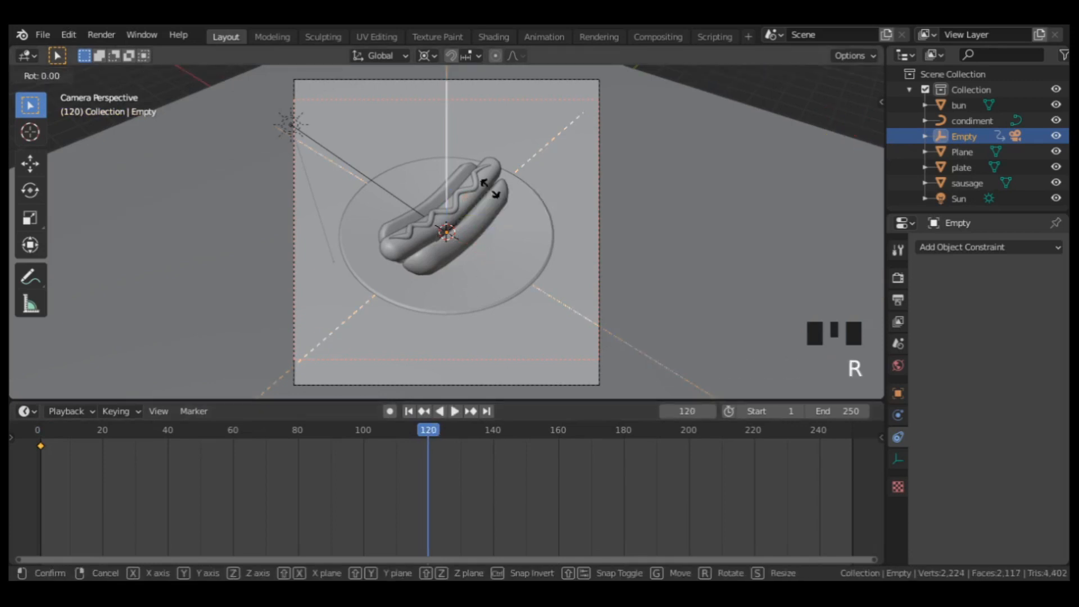
text(z360)
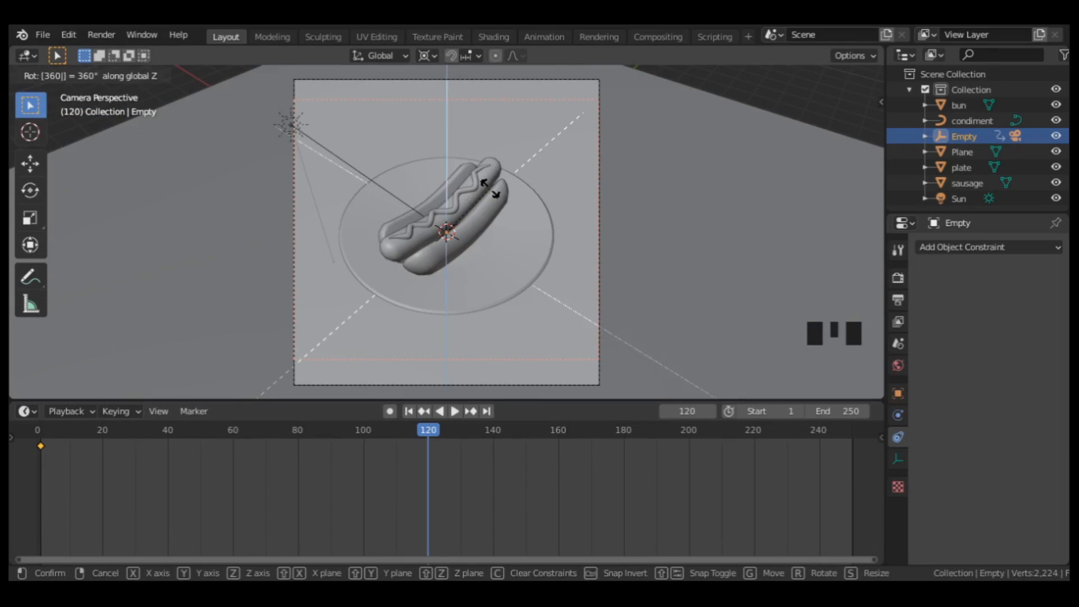
key(Return)
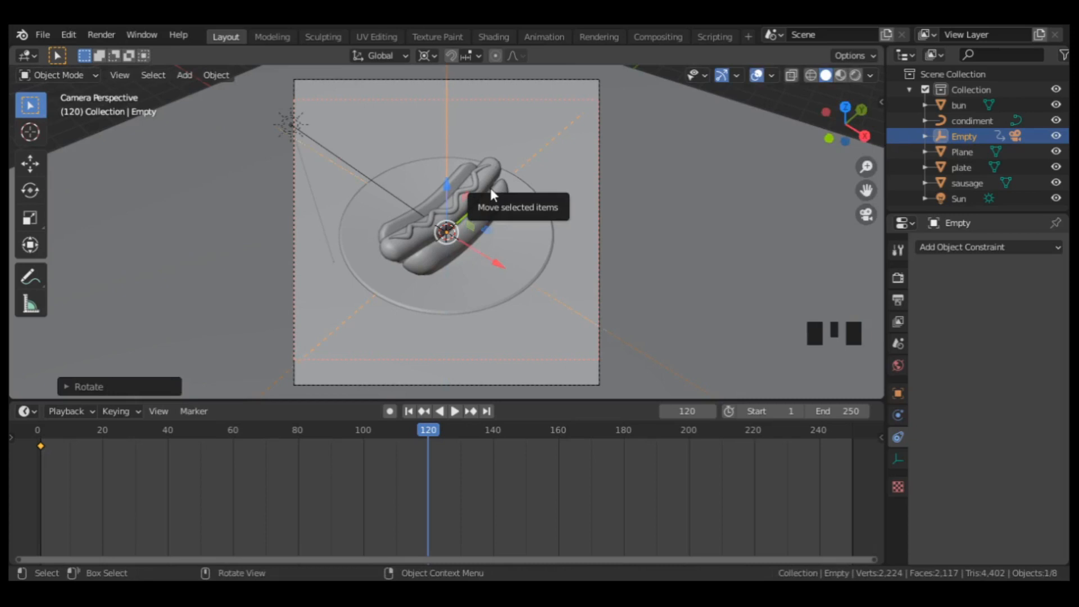
key(i)
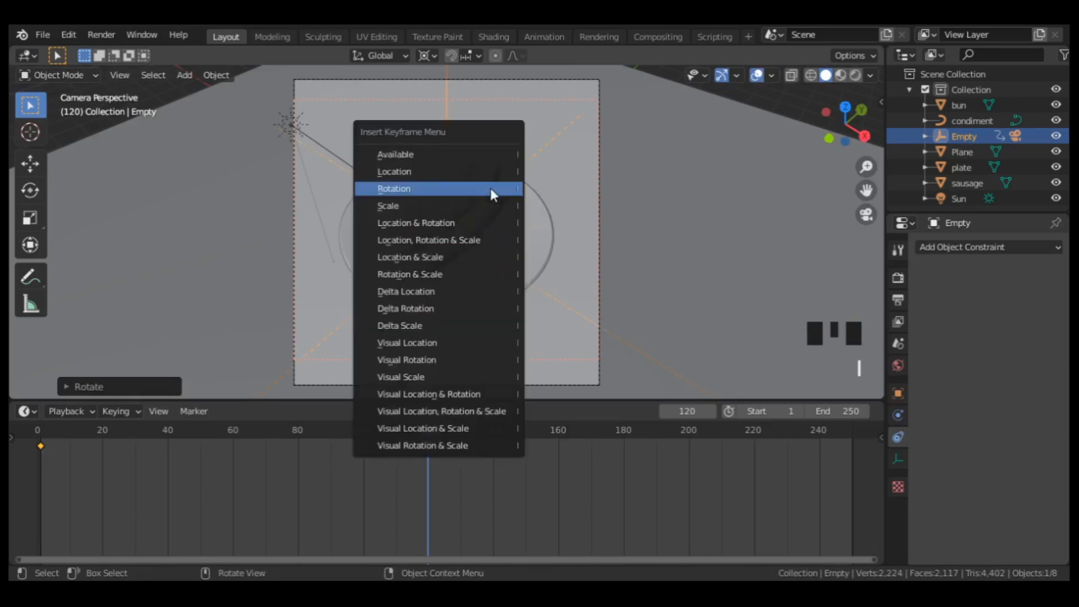
click(490, 187)
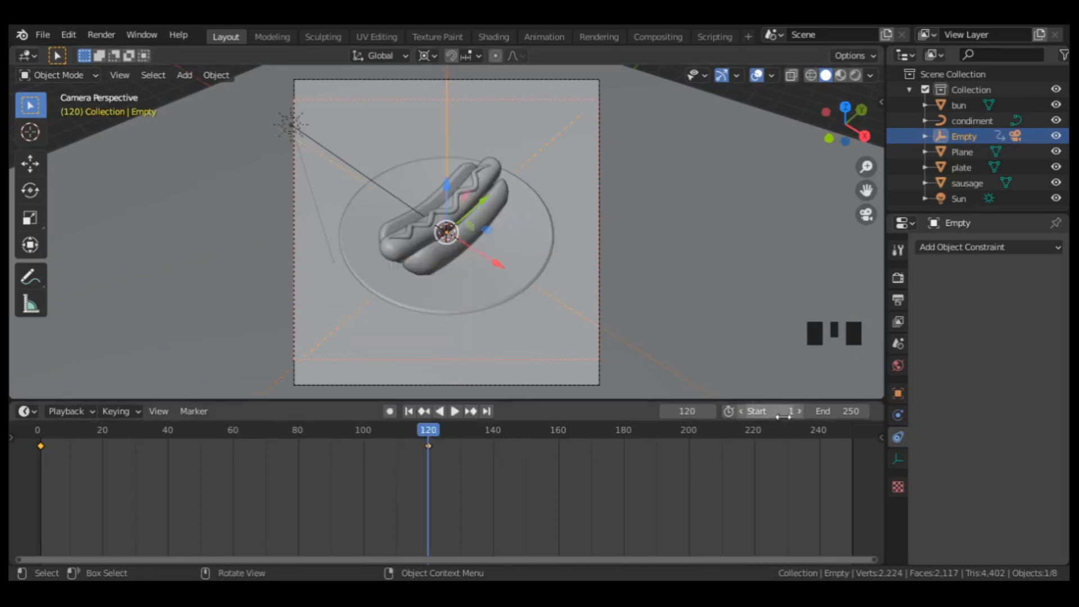
Set the animation's end frame to 120 and play it back to check the camera orbit.
click(827, 411)
text(120)
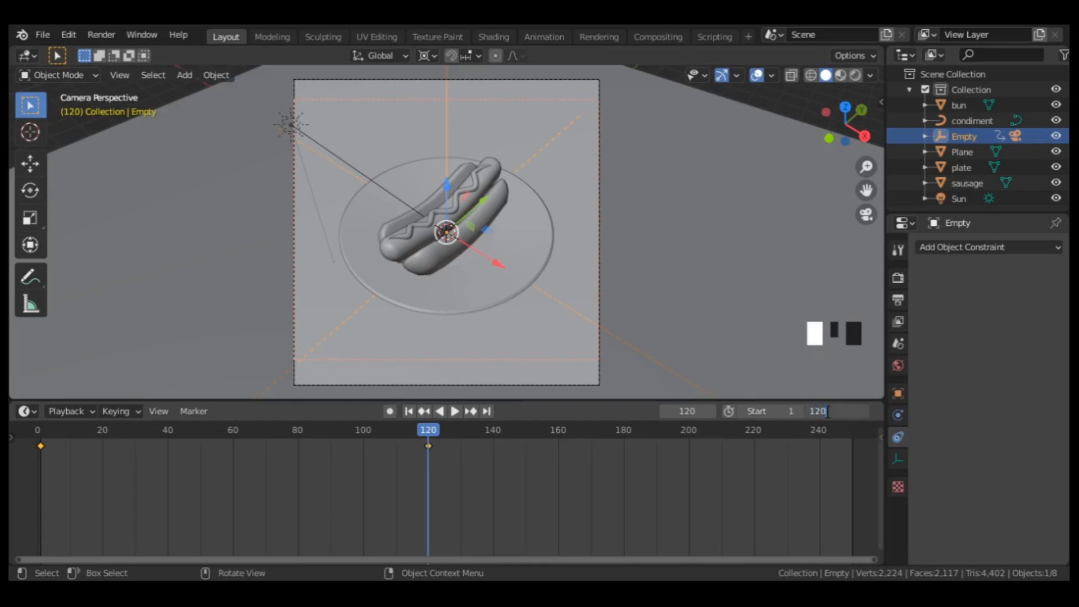
key(Return)
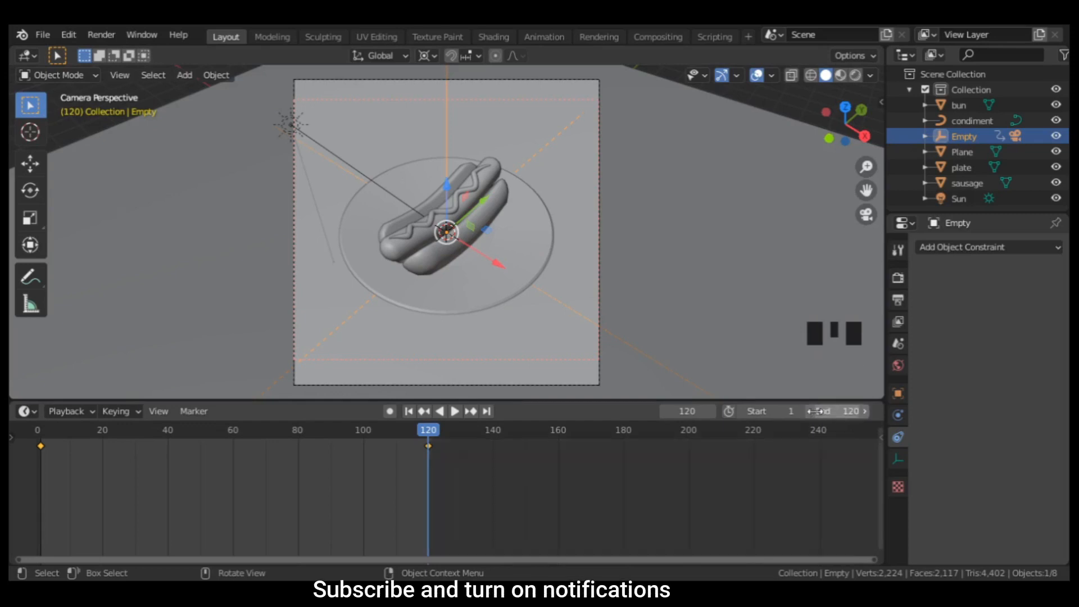
click(456, 410)
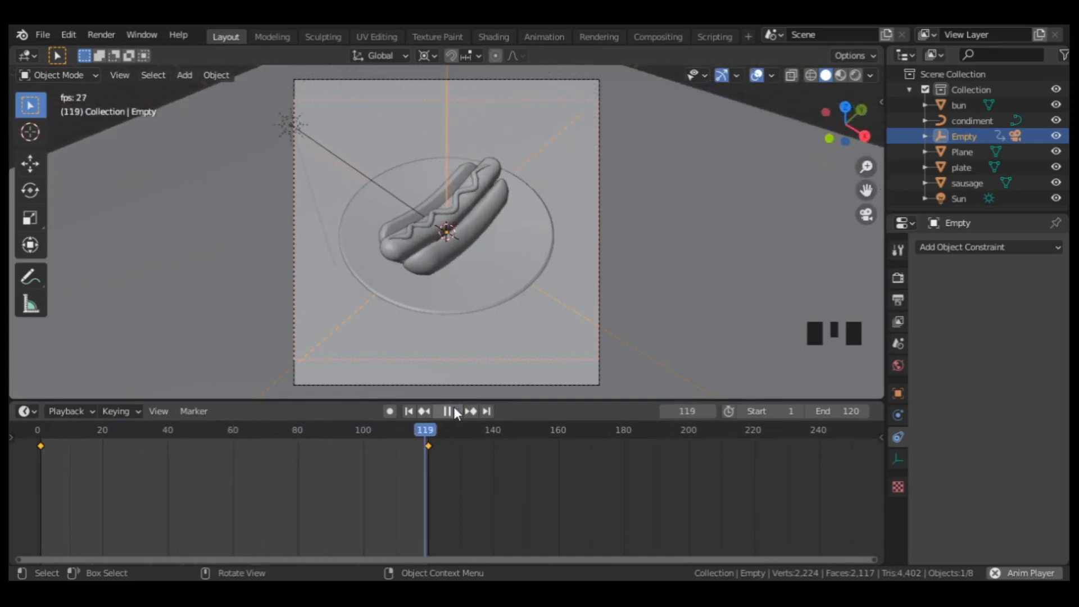
click(454, 408)
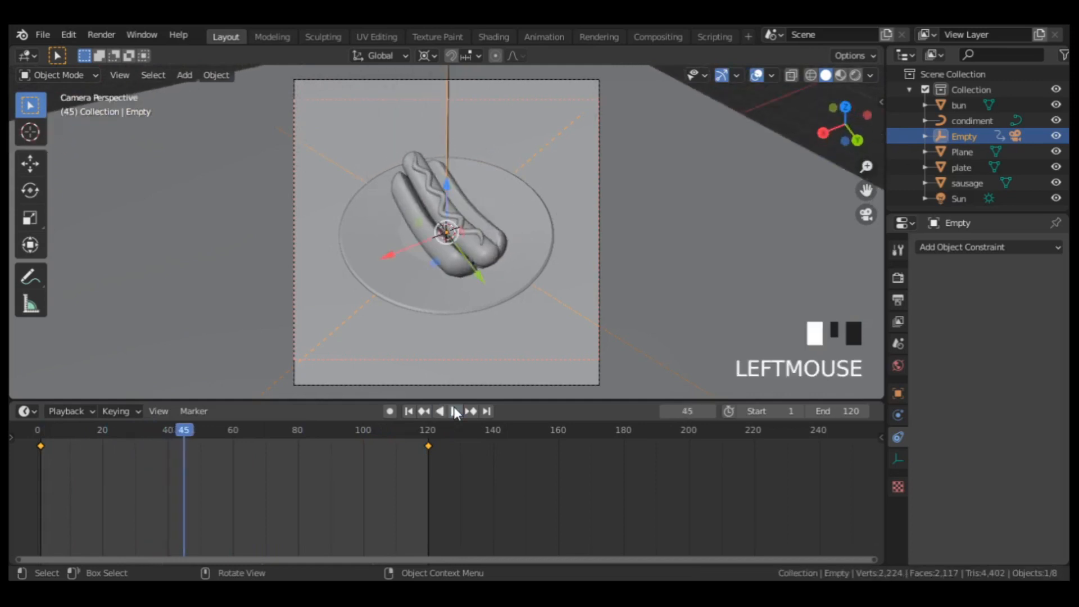
Set the rotation keyframes' interpolation mode to Linear and play the animation to check its speed.
right_click(373, 445)
mouse_move(373, 445)
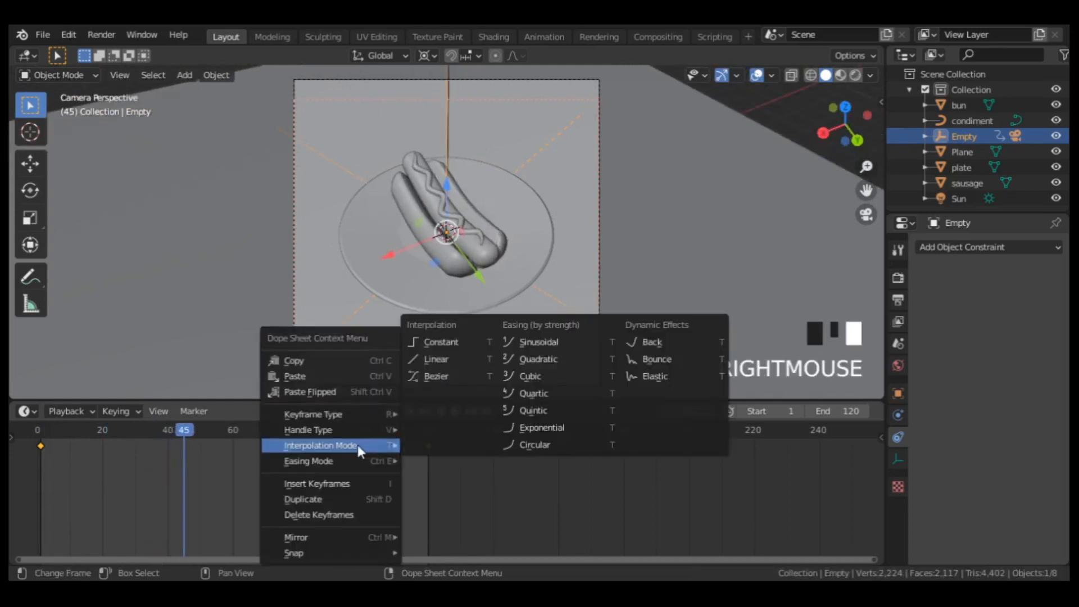
click(445, 360)
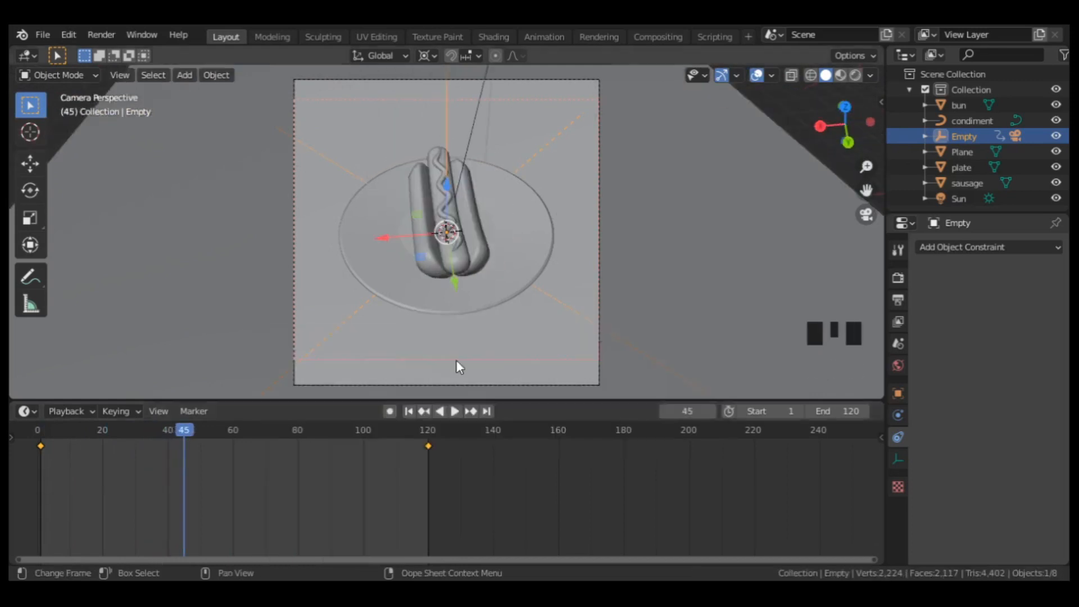
click(453, 411)
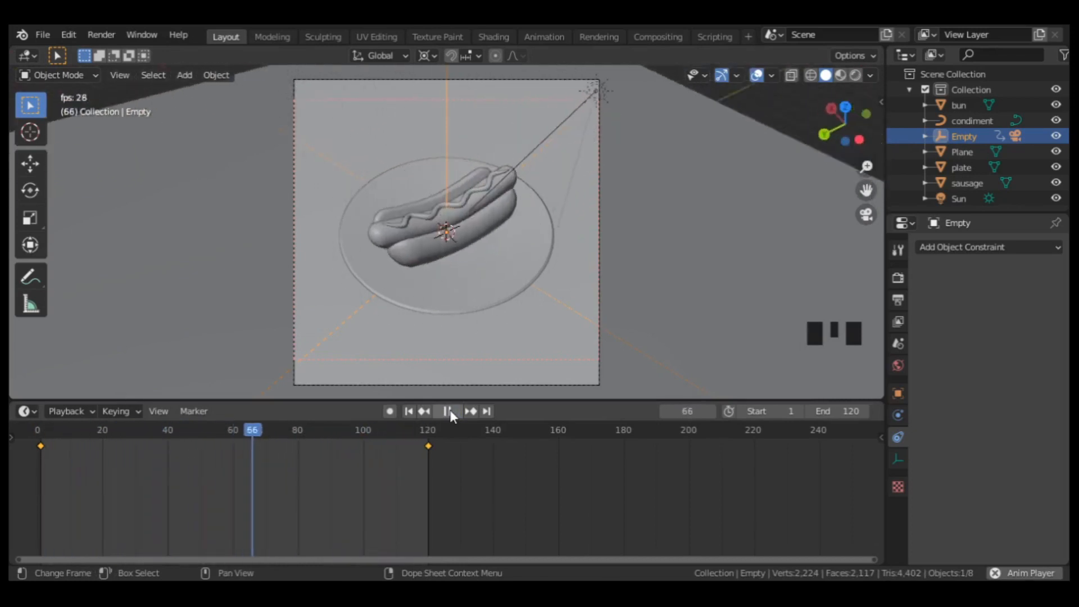
click(449, 411)
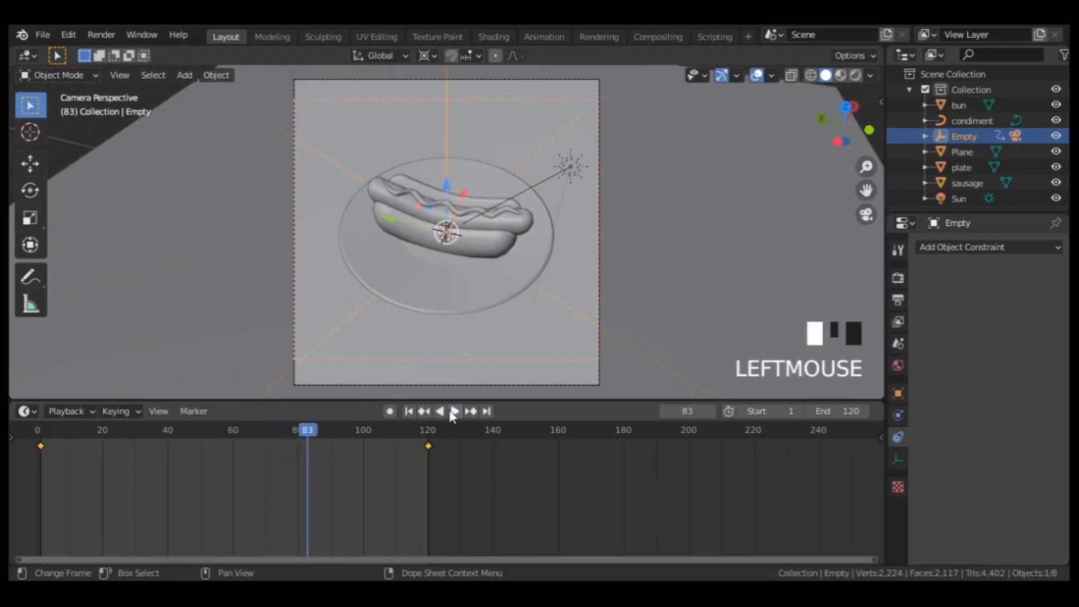
Return to the first frame in material preview shading and scale up the yellow ground plane to fill the view.
click(408, 412)
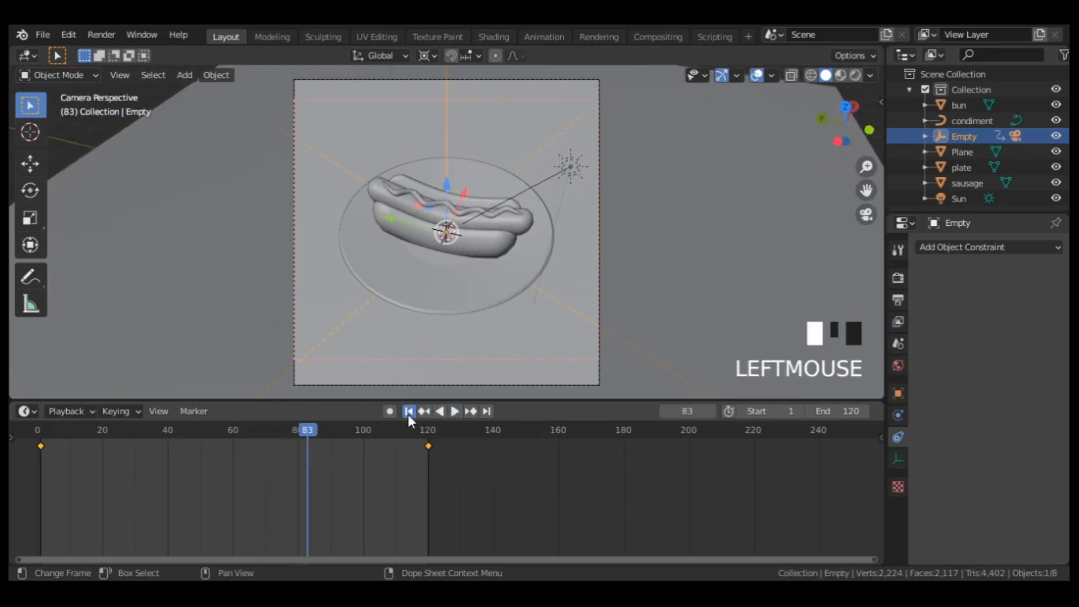
click(841, 74)
click(662, 181)
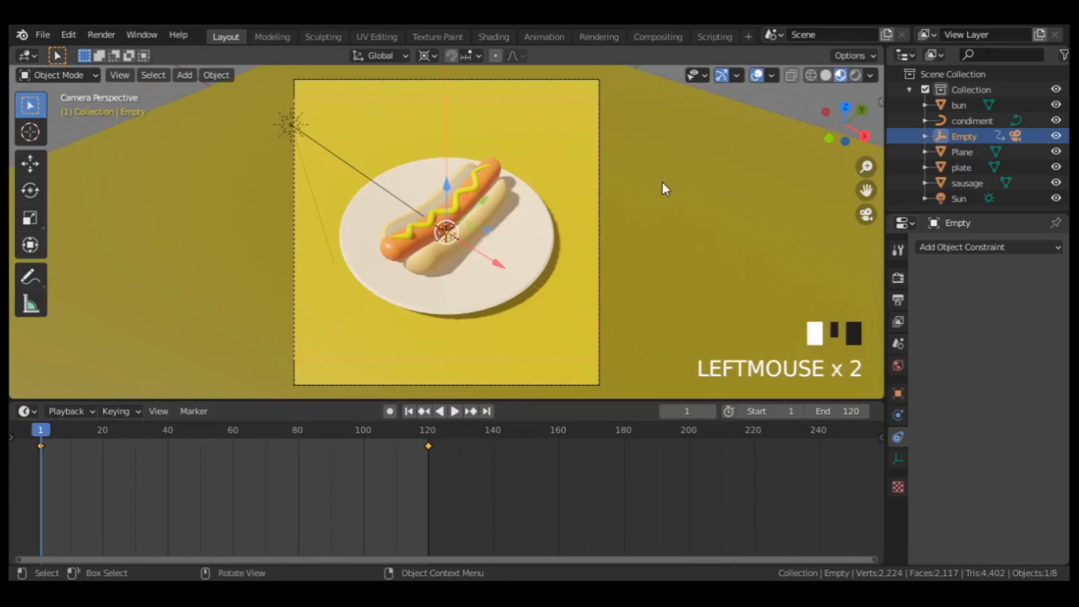
key(s)
click(366, 193)
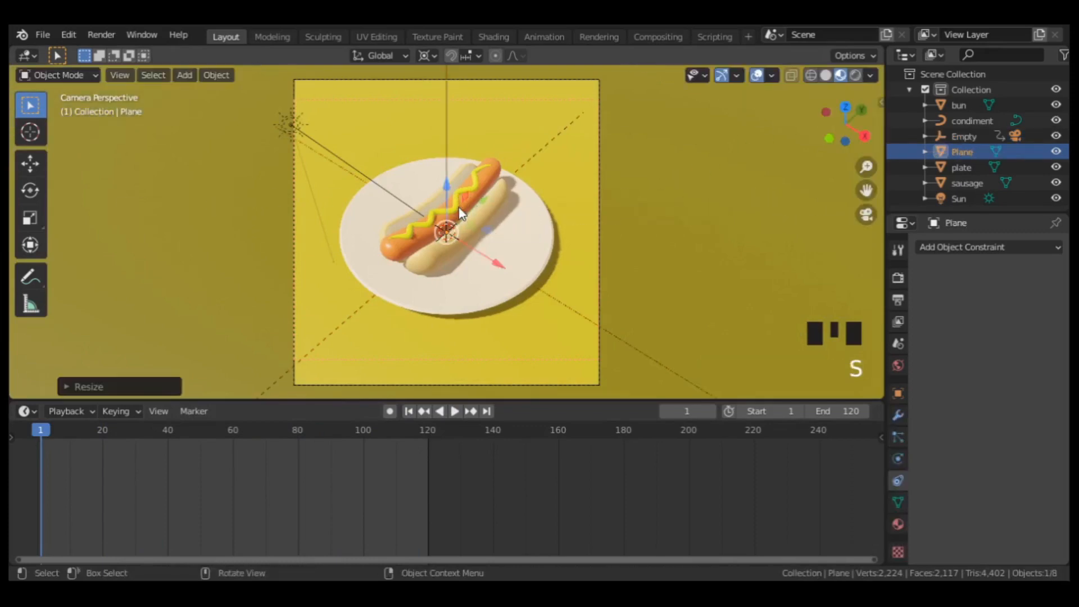
At frame 1, raise the plate and bun together along Z out of the camera frame and insert a location keyframe.
click(527, 255)
scroll(528, 248, up, 2)
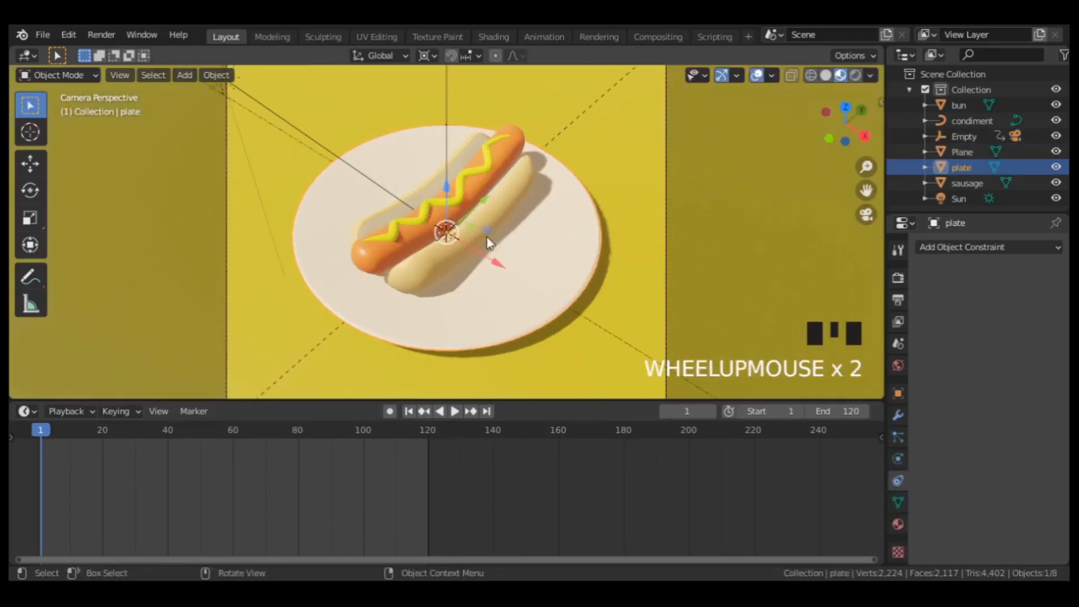
shift+click(423, 266)
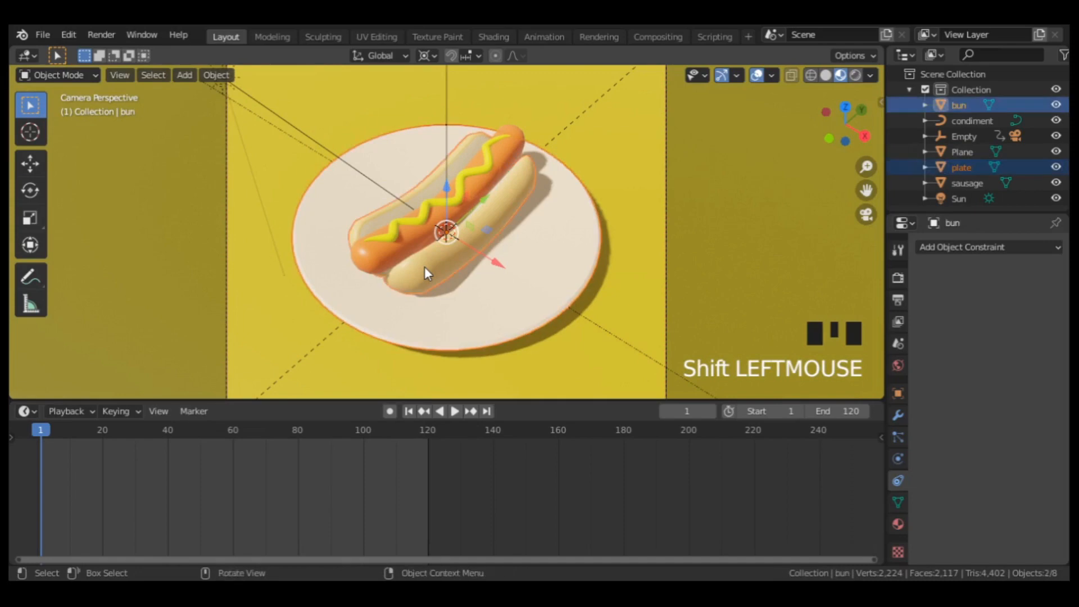
scroll(425, 268, down, 5)
drag(445, 205, 460, 117)
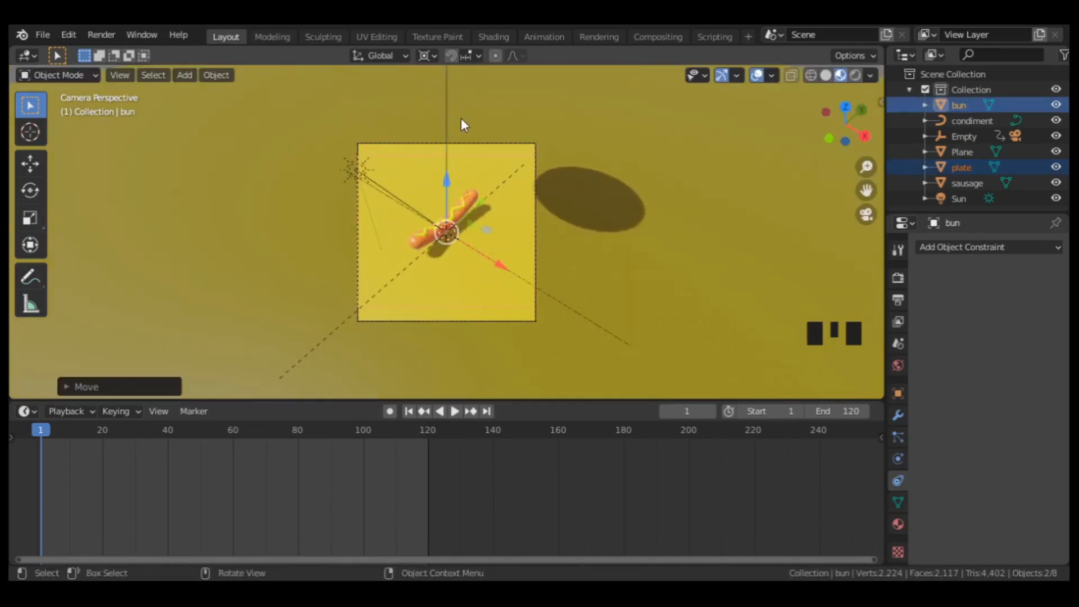
key(i)
click(367, 101)
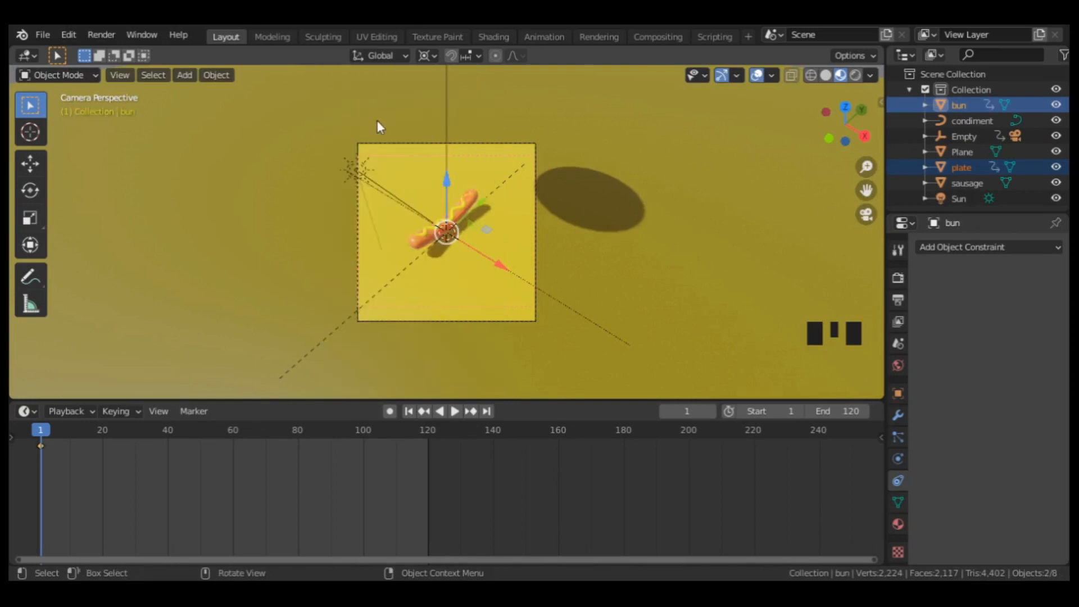
At frame 20, lower the plate and bun along Z back under the sausage and insert a location keyframe.
click(101, 429)
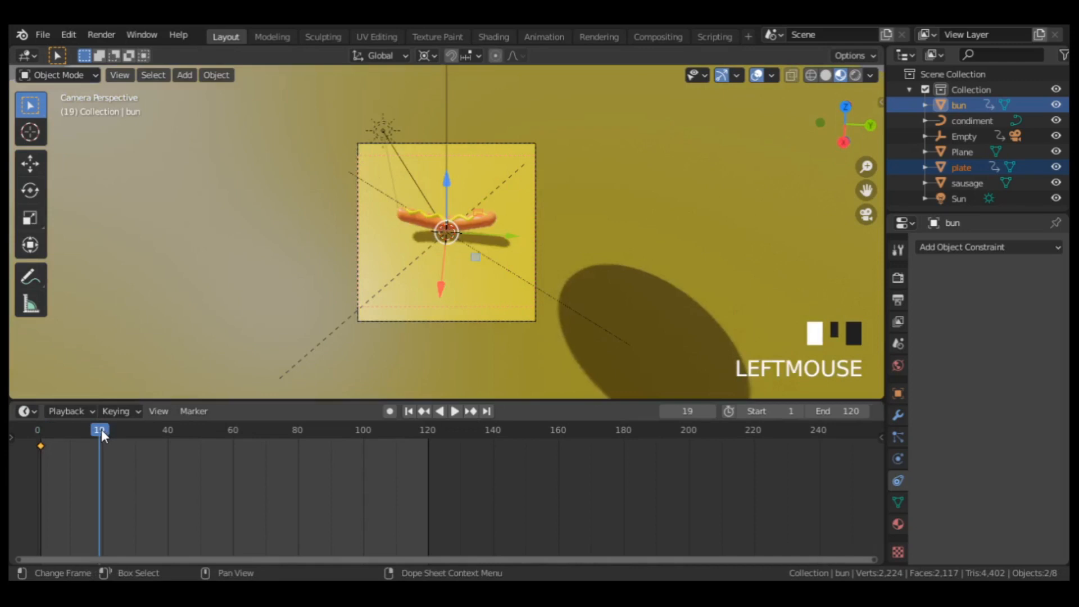
click(104, 429)
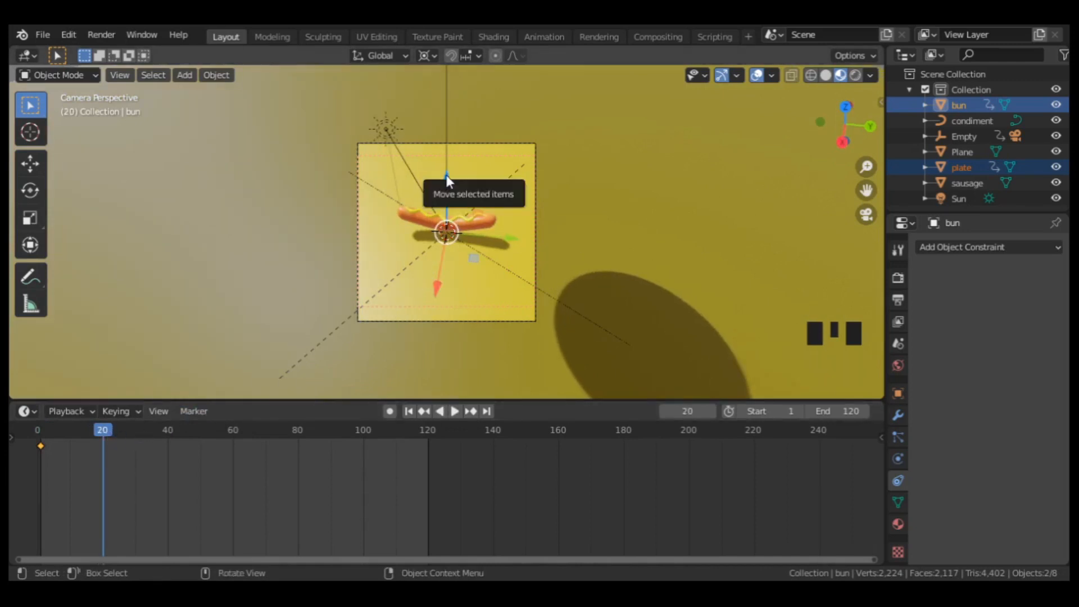
drag(447, 181, 446, 274)
key(i)
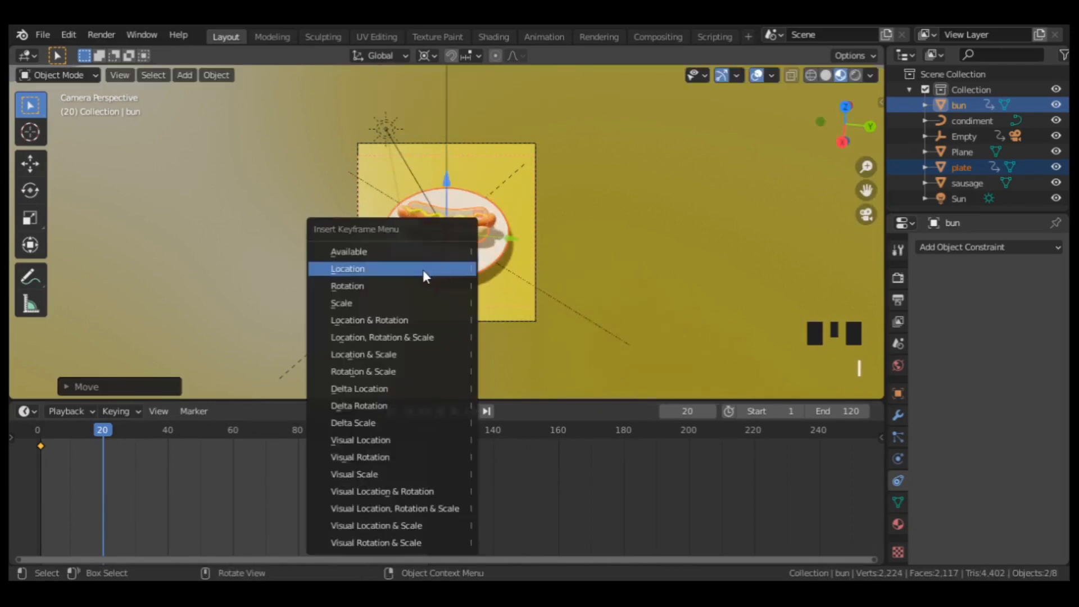
click(422, 270)
Set the plate and bun location keyframes' interpolation mode to Bounce and play the drop from the first frame.
scroll(423, 269, up, 3)
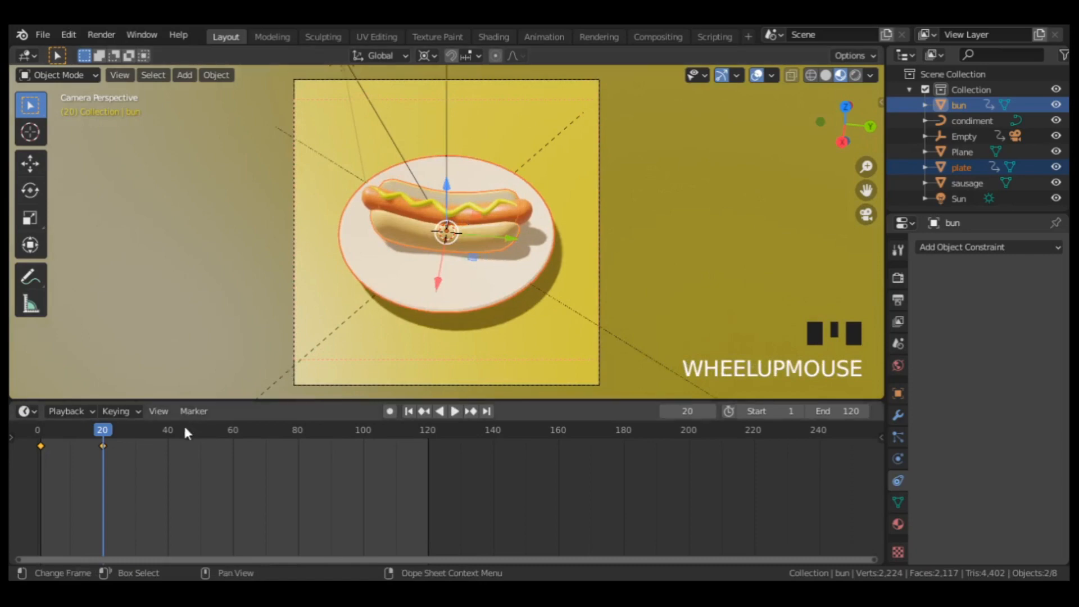
right_click(153, 450)
mouse_move(153, 450)
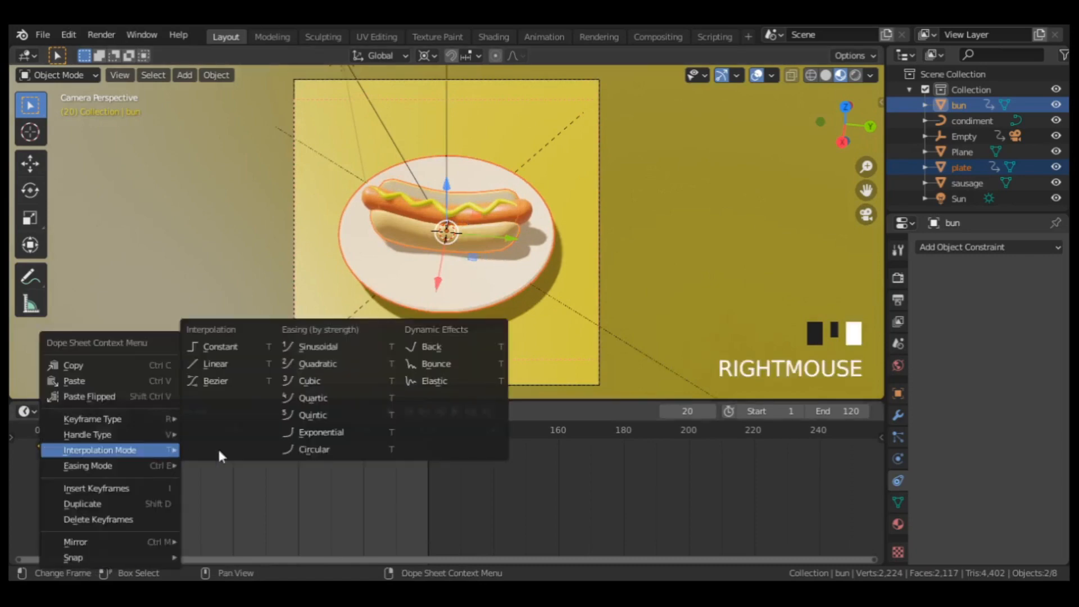
click(440, 366)
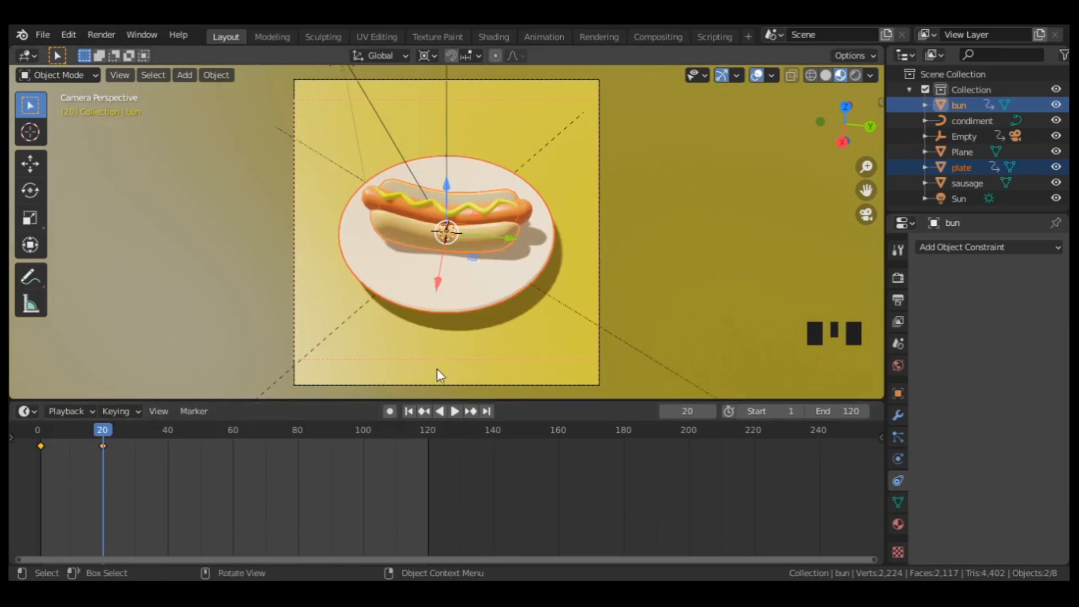
click(409, 411)
click(455, 411)
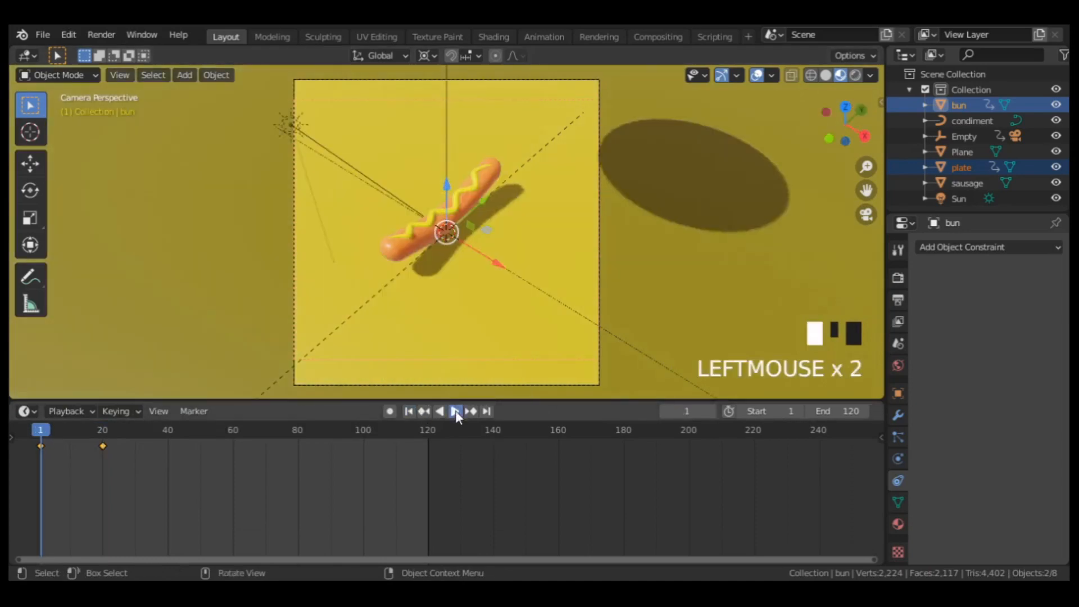
click(455, 411)
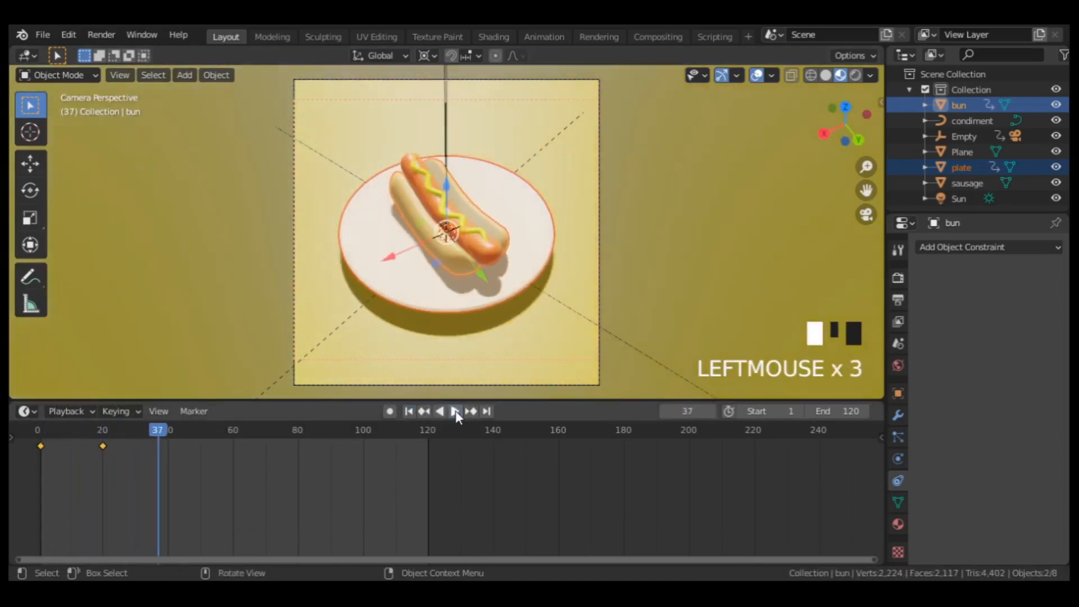
Shift only the bun's two location keyframes to about frames 30 and 49, and play the animation from the start.
click(451, 257)
click(451, 258)
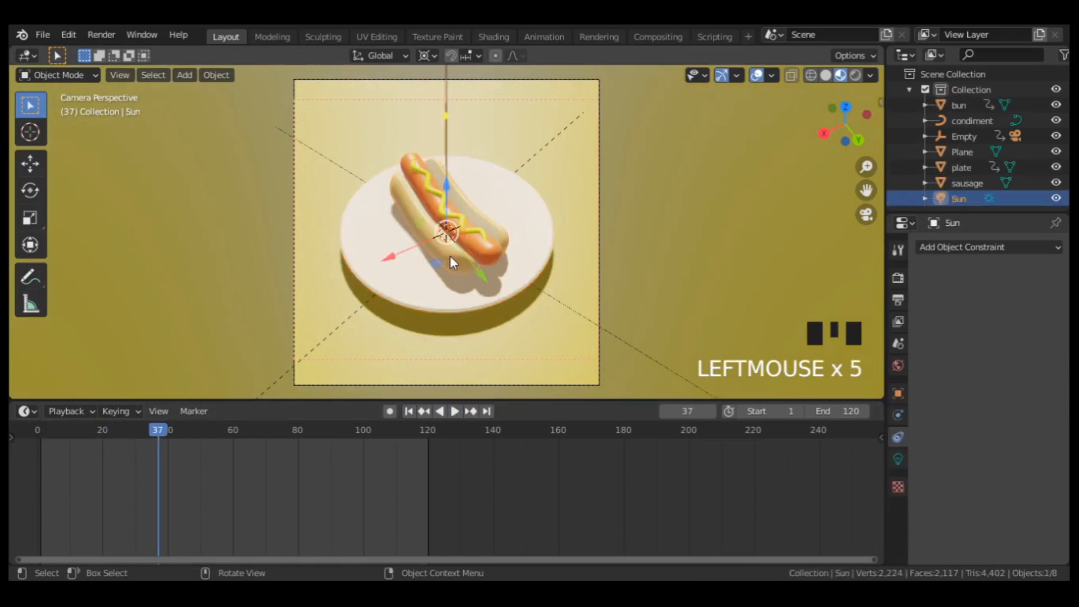
click(451, 257)
click(449, 256)
scroll(450, 255, up, 5)
click(447, 284)
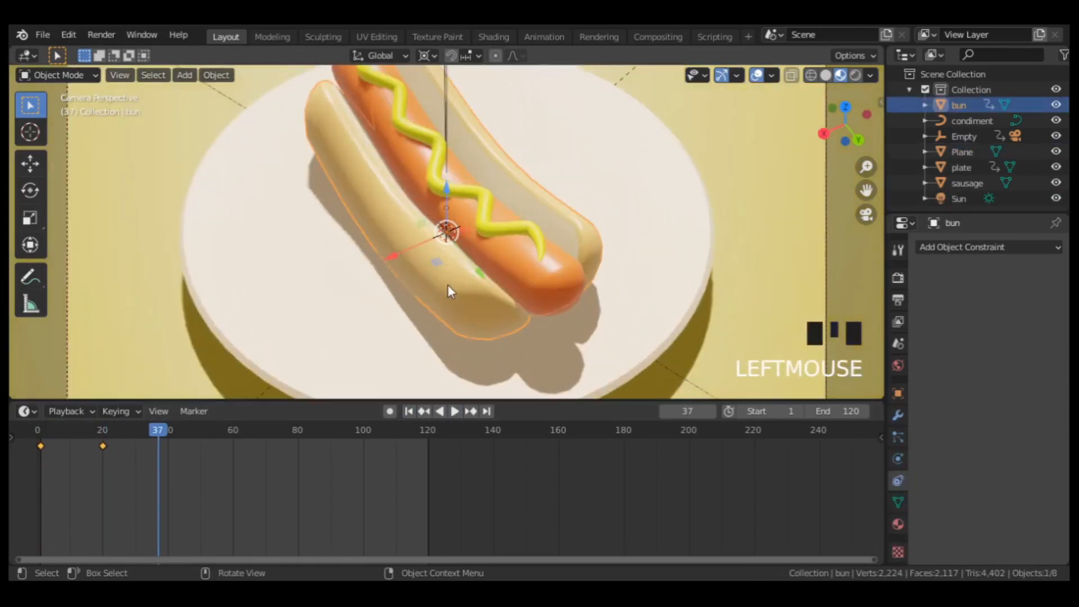
key(g)
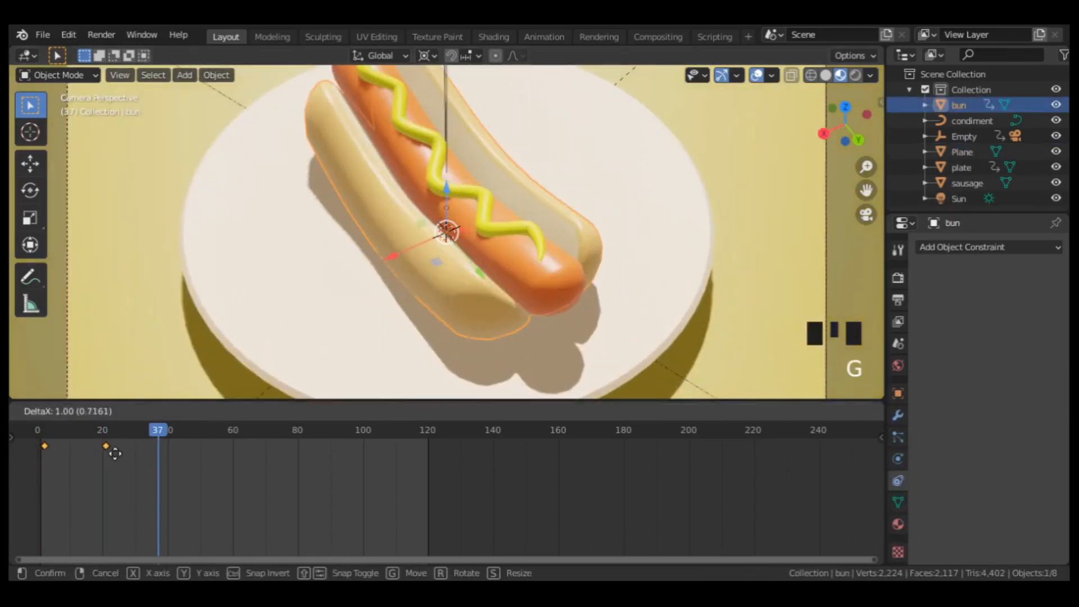
click(205, 454)
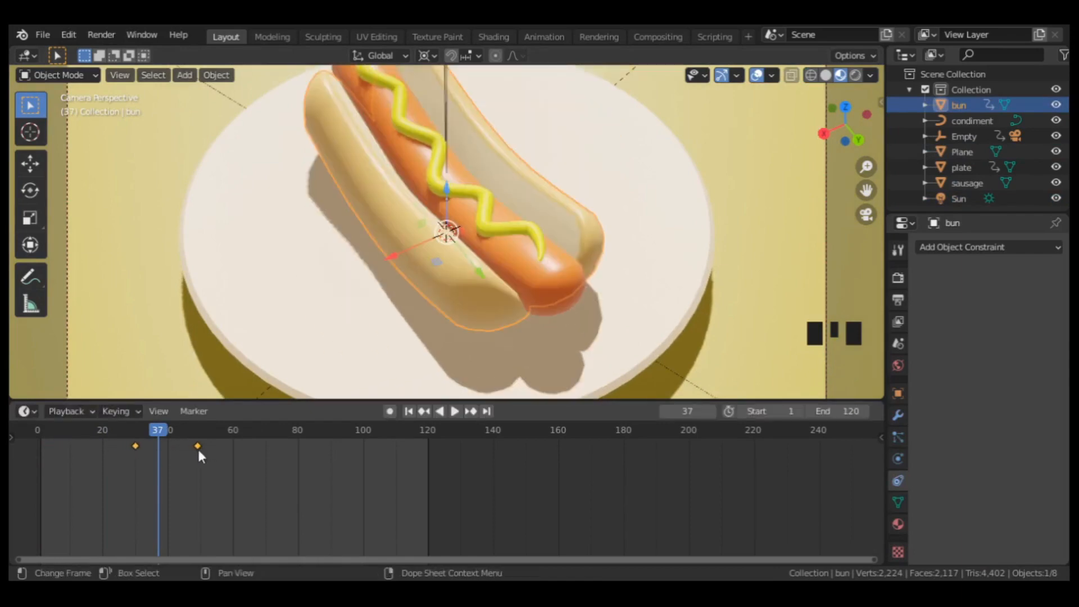
click(408, 410)
scroll(509, 202, down, 6)
click(455, 412)
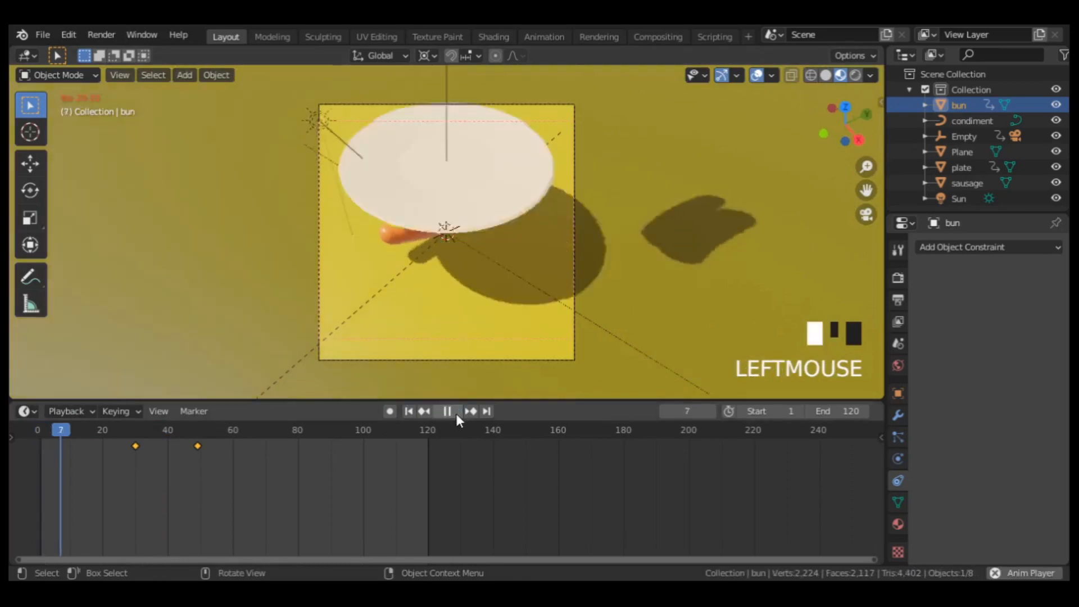
click(452, 412)
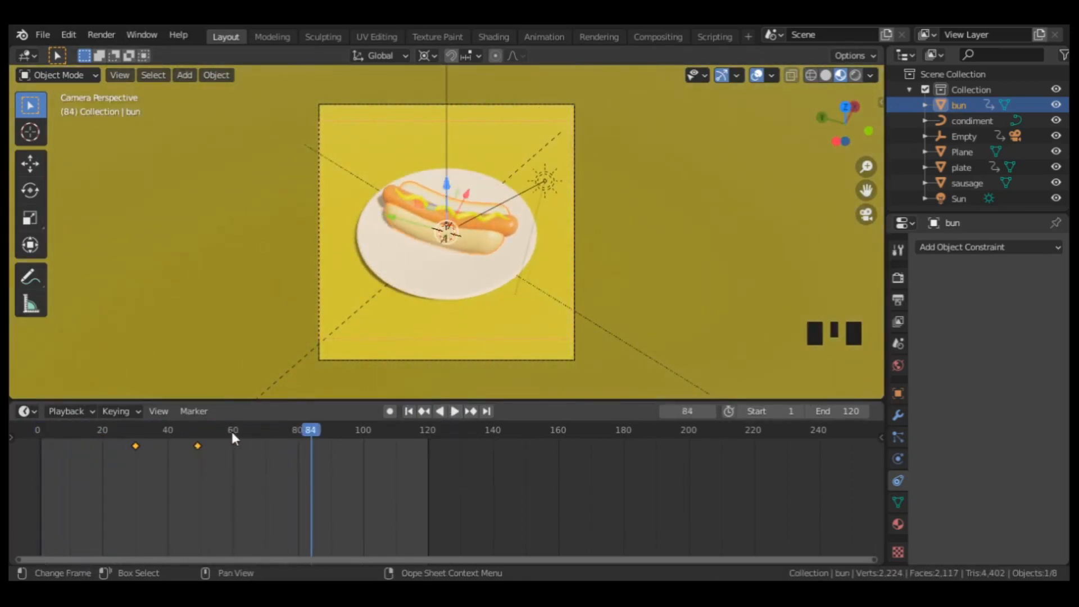
At frame 60, scale the sausage to 0 and insert a scale keyframe.
click(504, 226)
scroll(504, 226, up, 4)
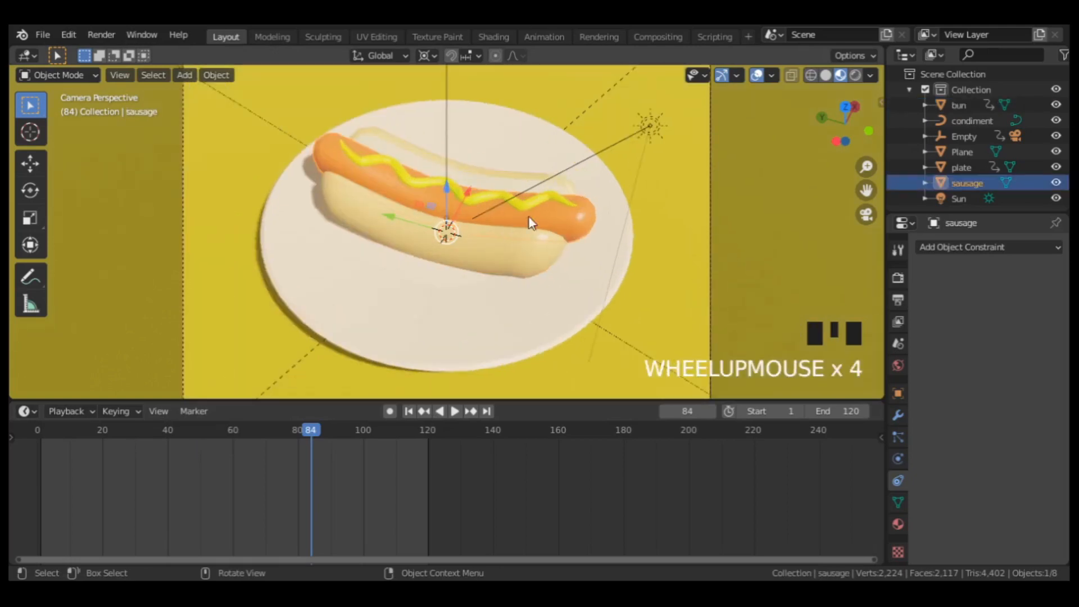
click(579, 216)
click(582, 217)
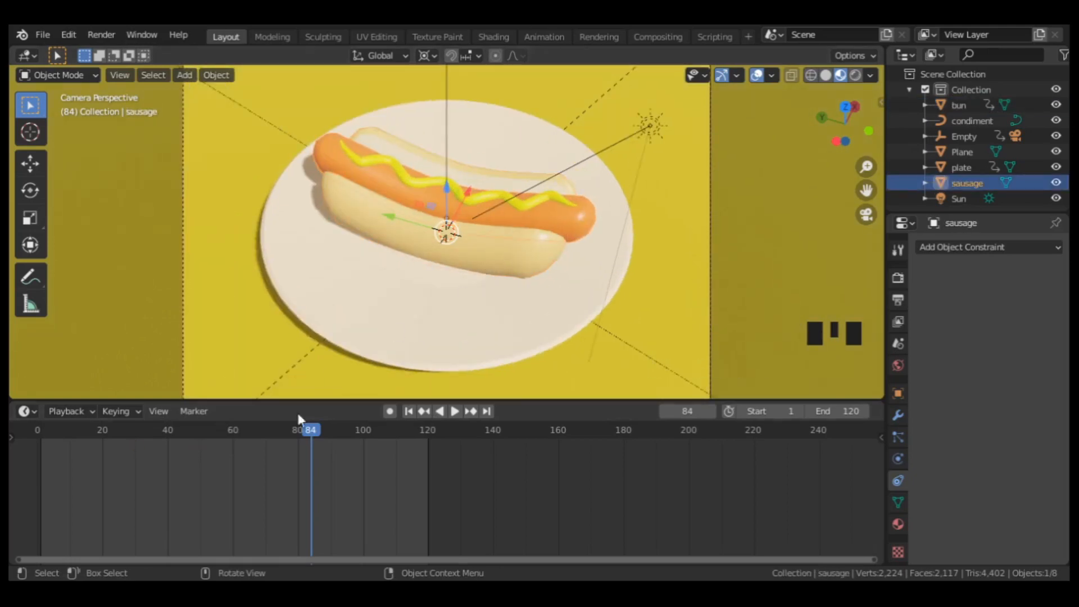
click(233, 428)
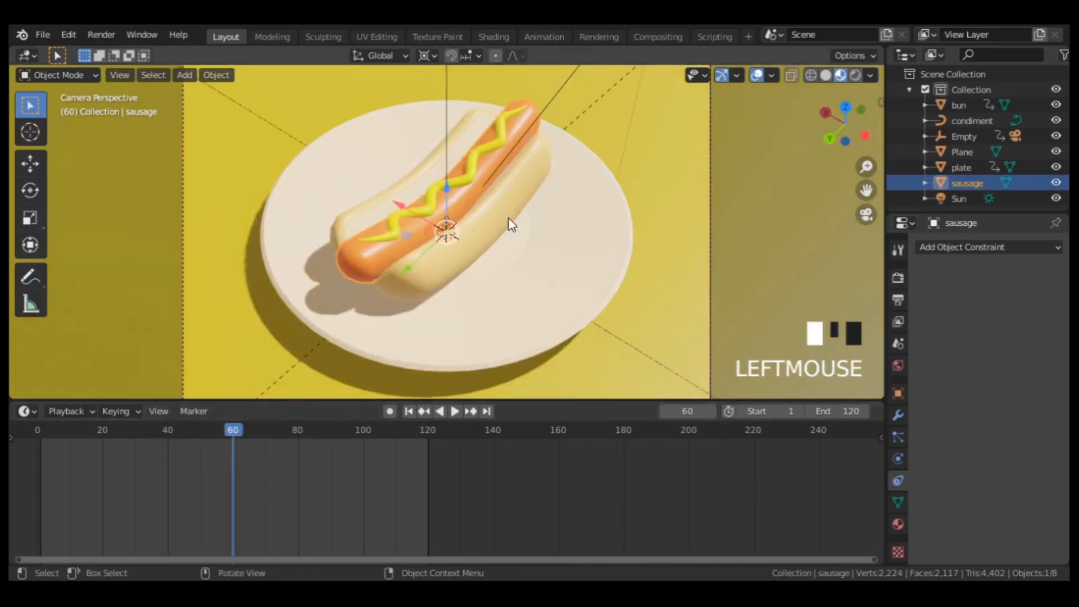
text(s0)
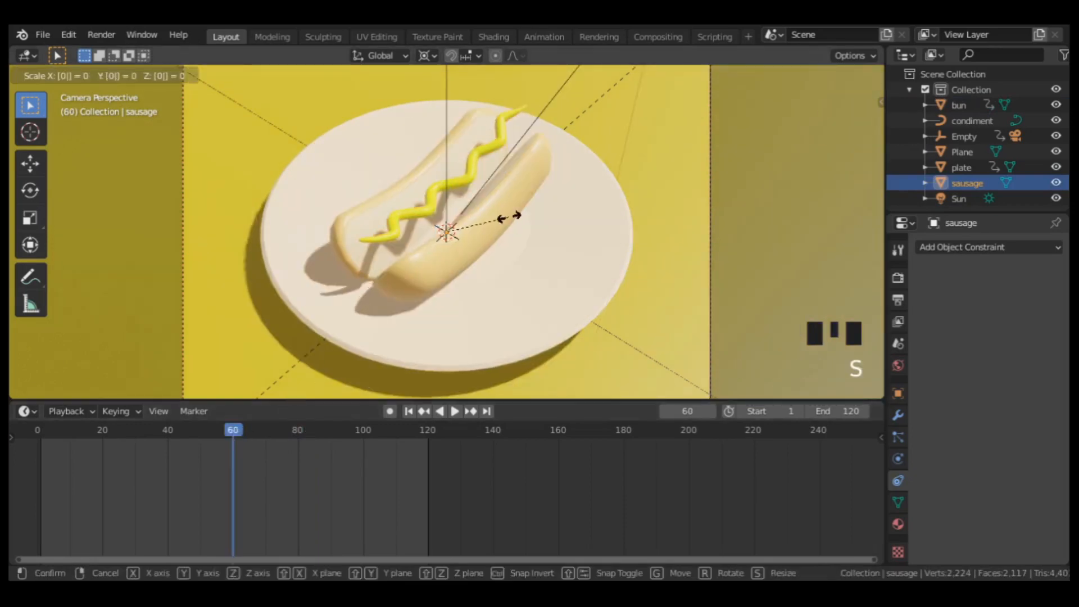
key(Return)
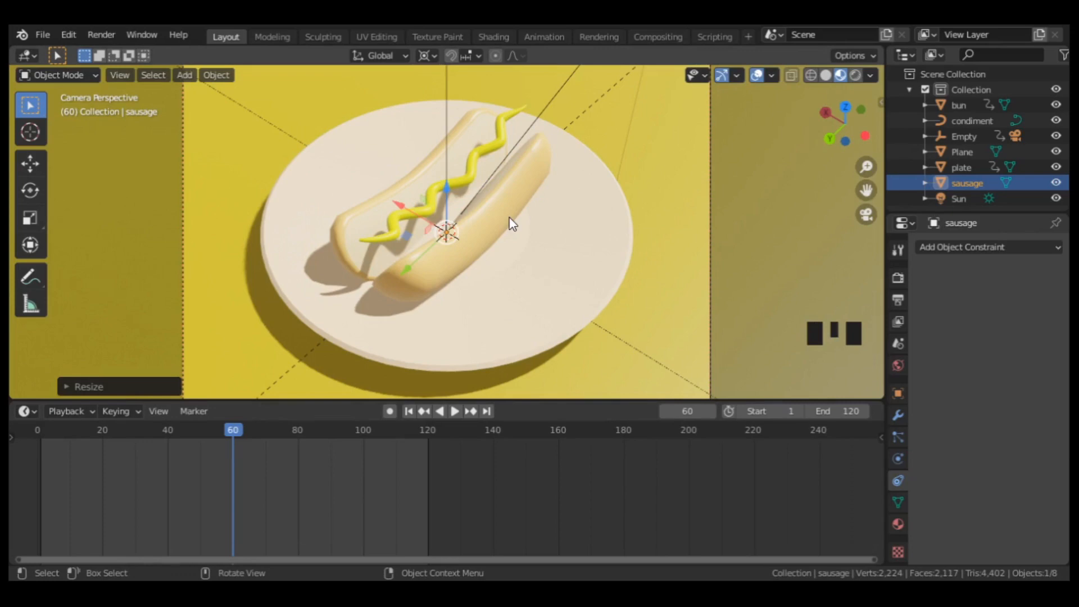
key(i)
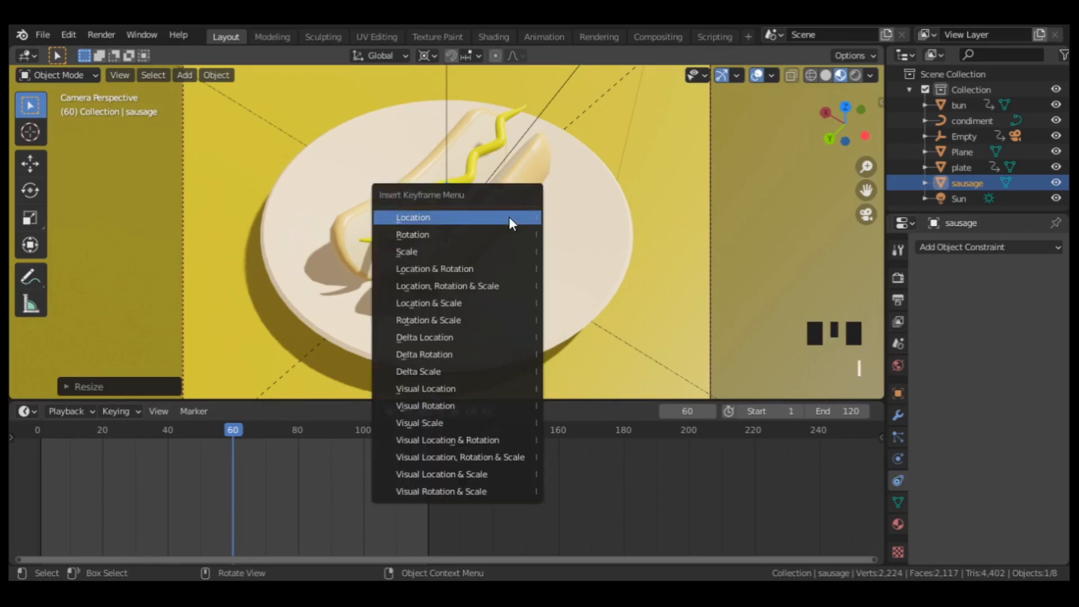
click(422, 254)
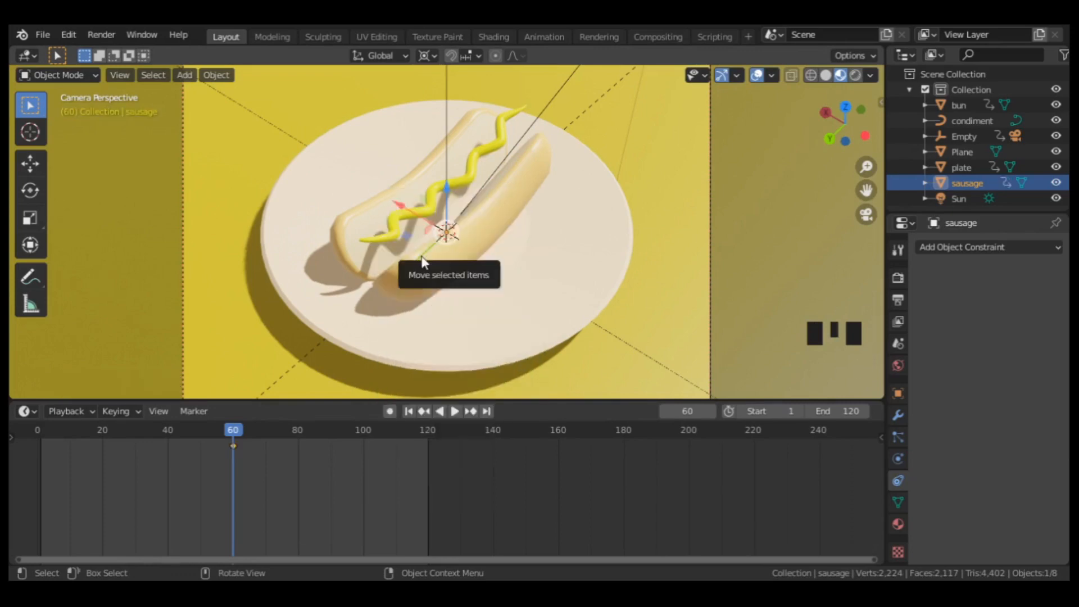
At frame 80, clear the sausage's scale to restore full size and insert a scale keyframe.
click(296, 429)
click(298, 429)
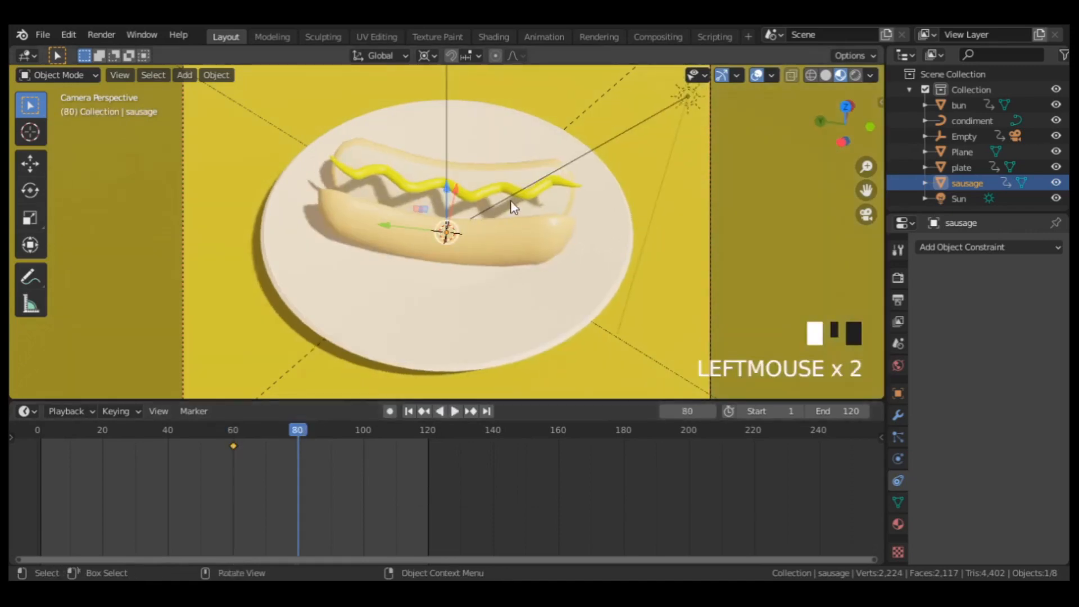
key(alt+s)
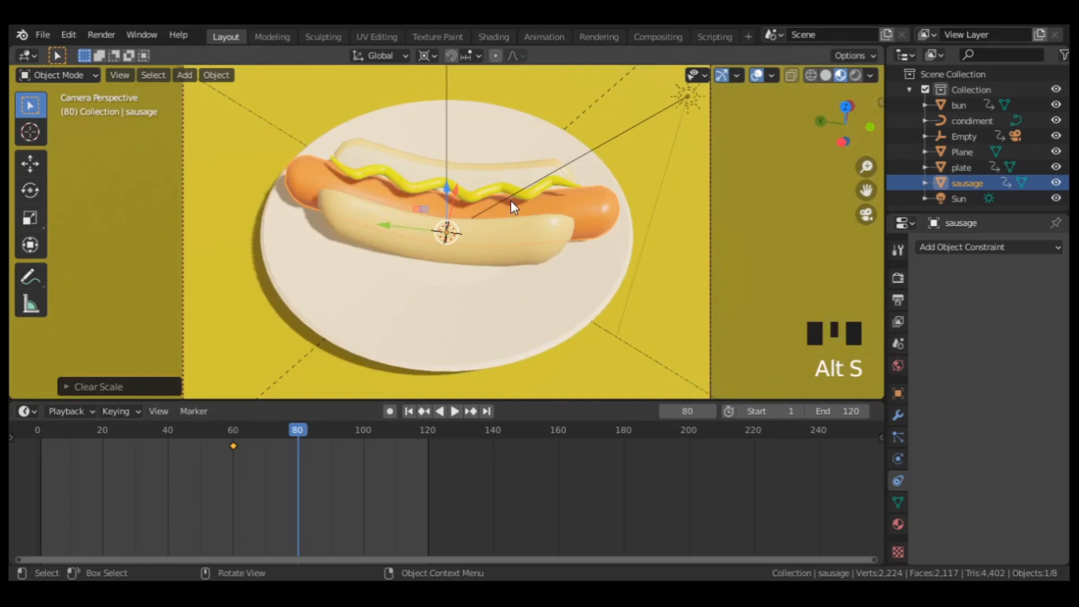
key(i)
click(498, 201)
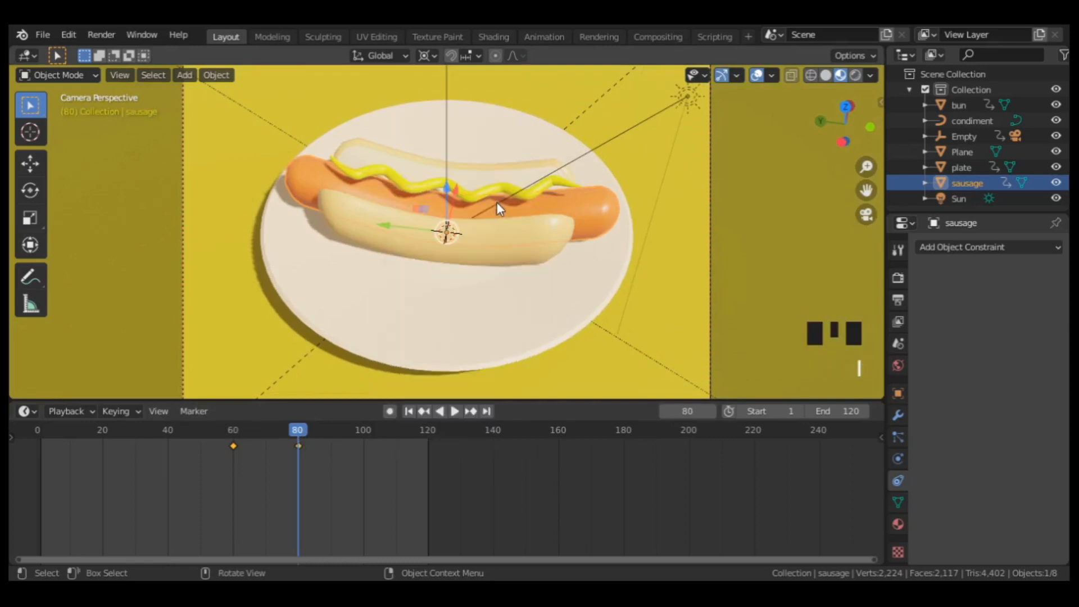
Set the sausage scale keyframes' interpolation mode to Elastic and play the animation from the first frame.
right_click(320, 468)
mouse_move(309, 453)
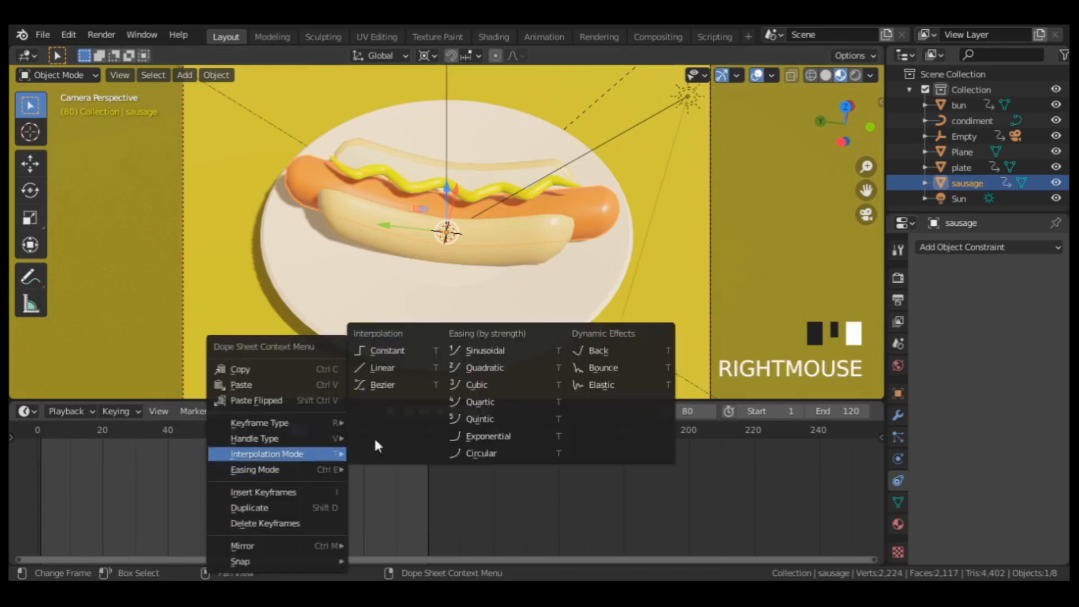
click(585, 384)
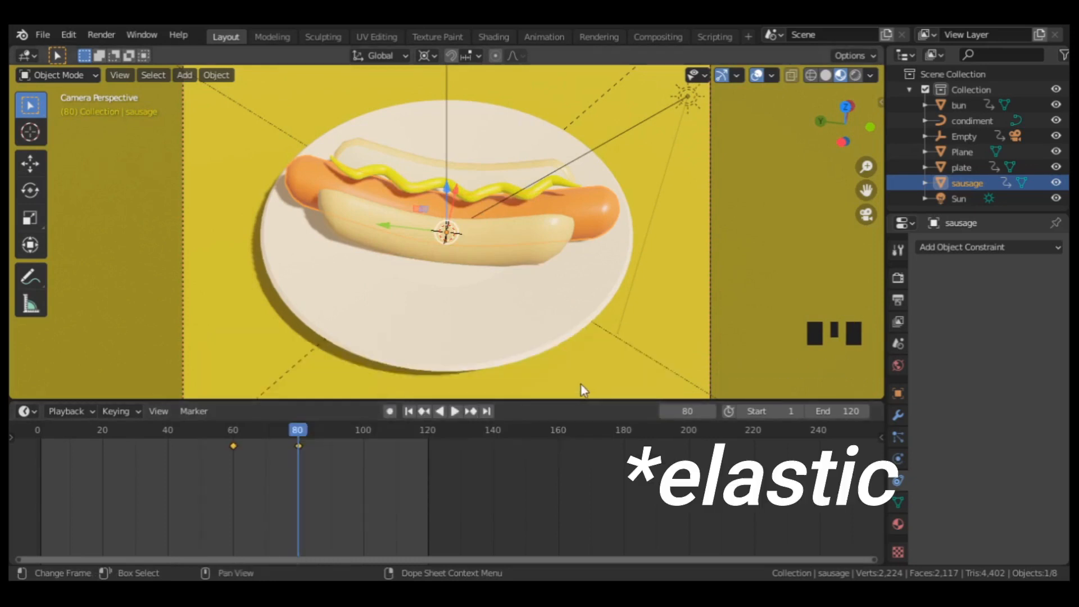
click(409, 411)
click(455, 411)
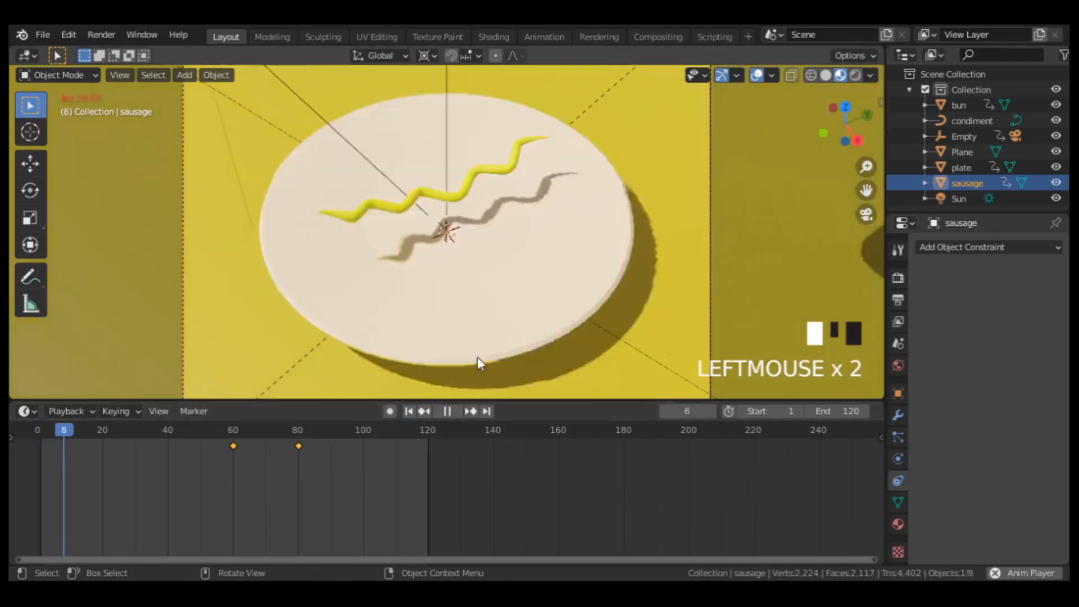
scroll(508, 307, down, 3)
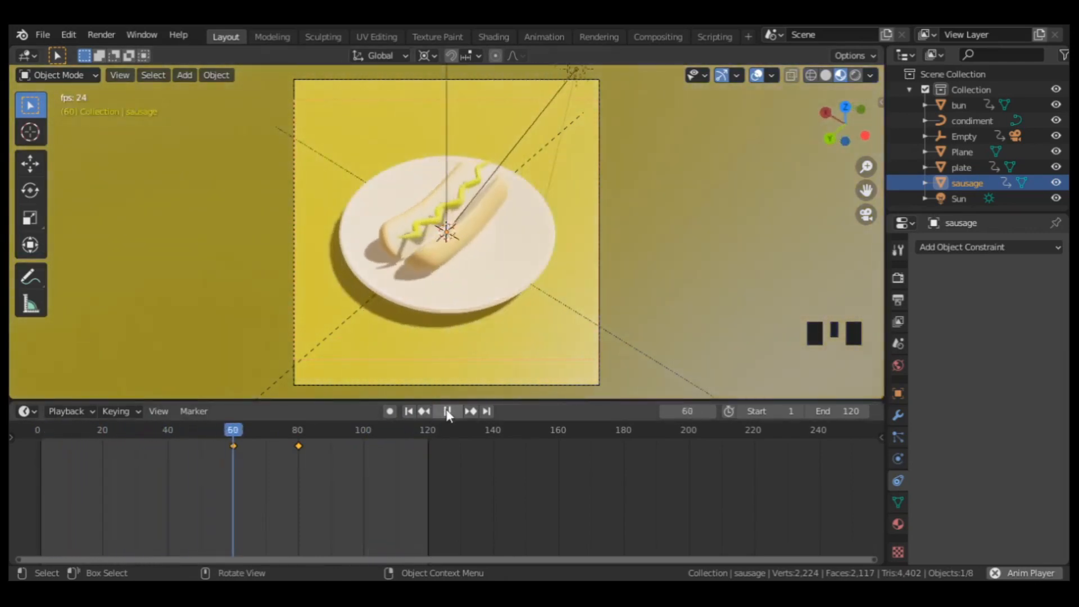
click(447, 412)
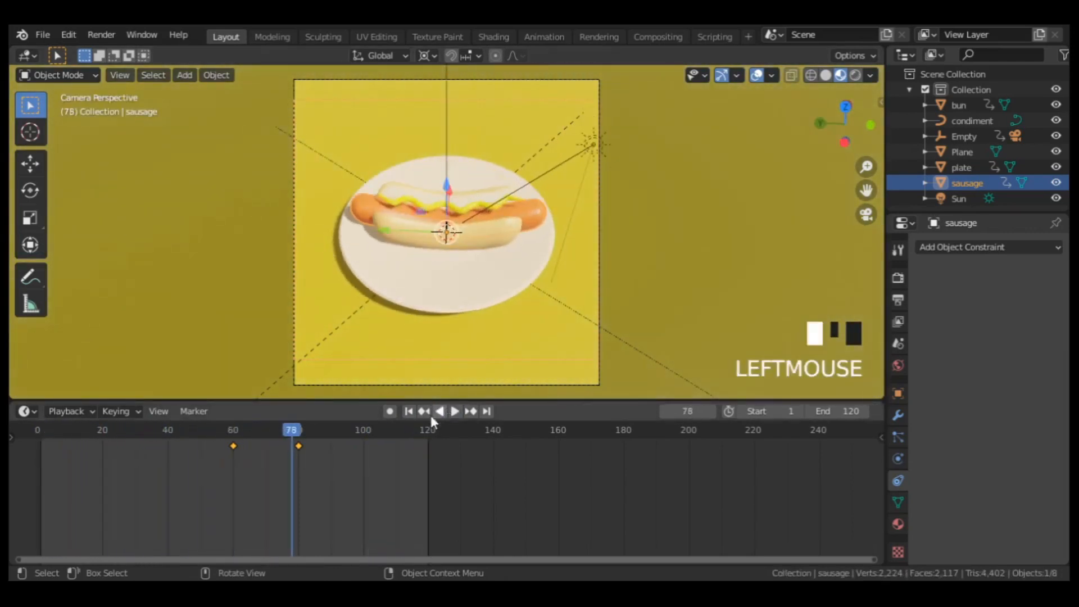
Move the sausage's second scale keyframe to about frame 89 to lengthen its elastic growth.
click(298, 445)
key(g)
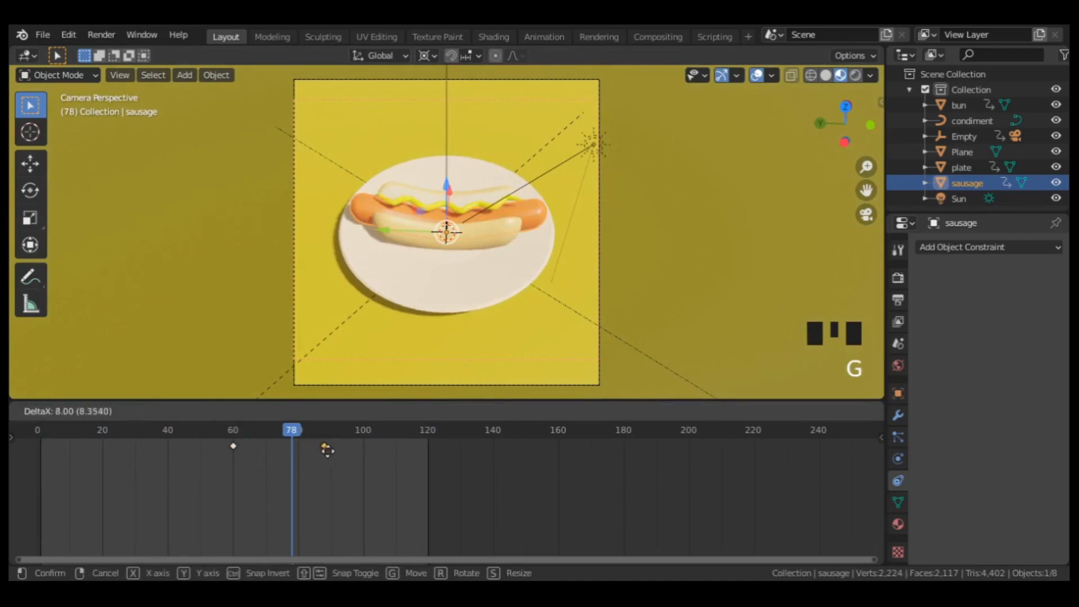
click(328, 450)
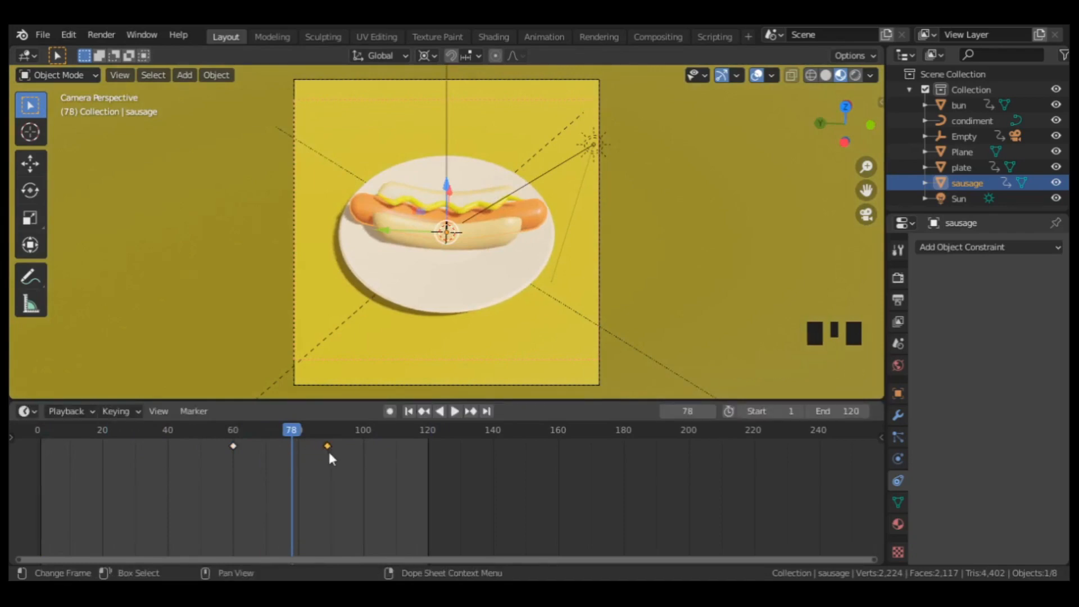
Go to frame 91, show the condiment's curve bevel settings and lower the condiment slightly onto the sausage.
click(337, 431)
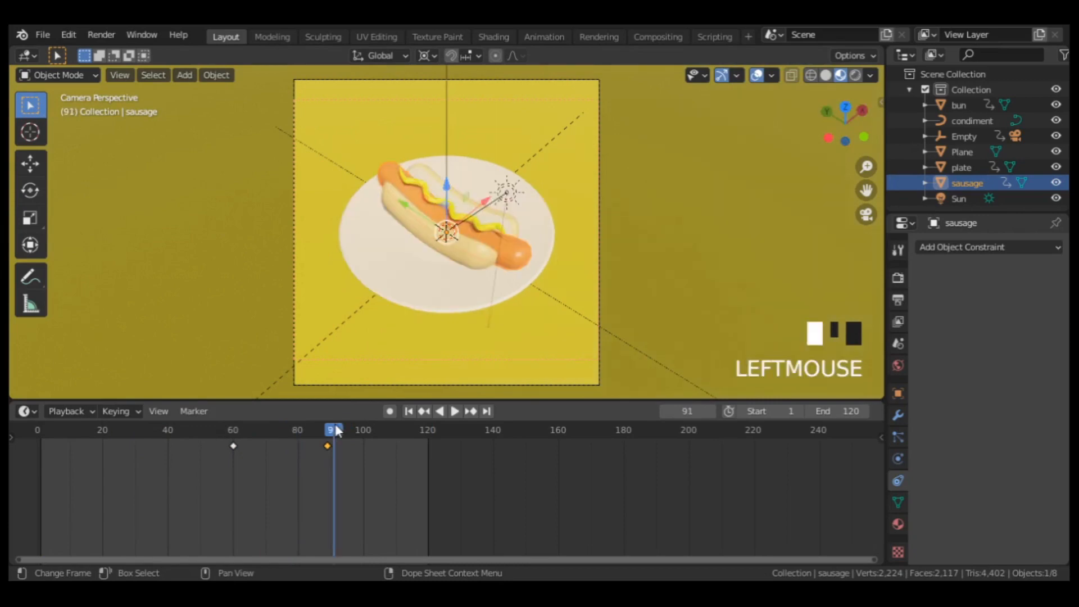
click(455, 219)
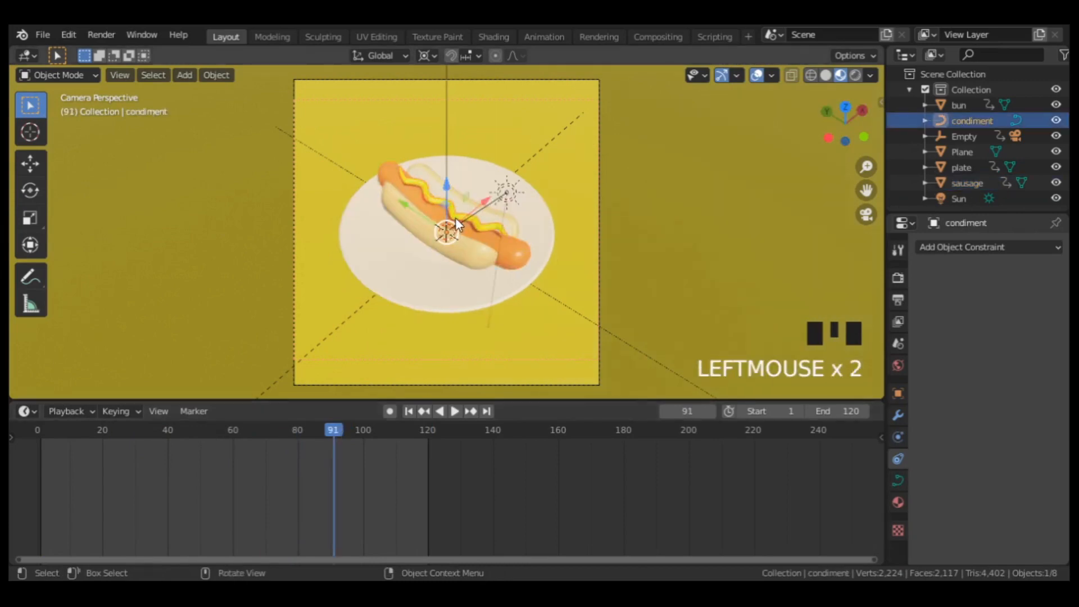
click(899, 479)
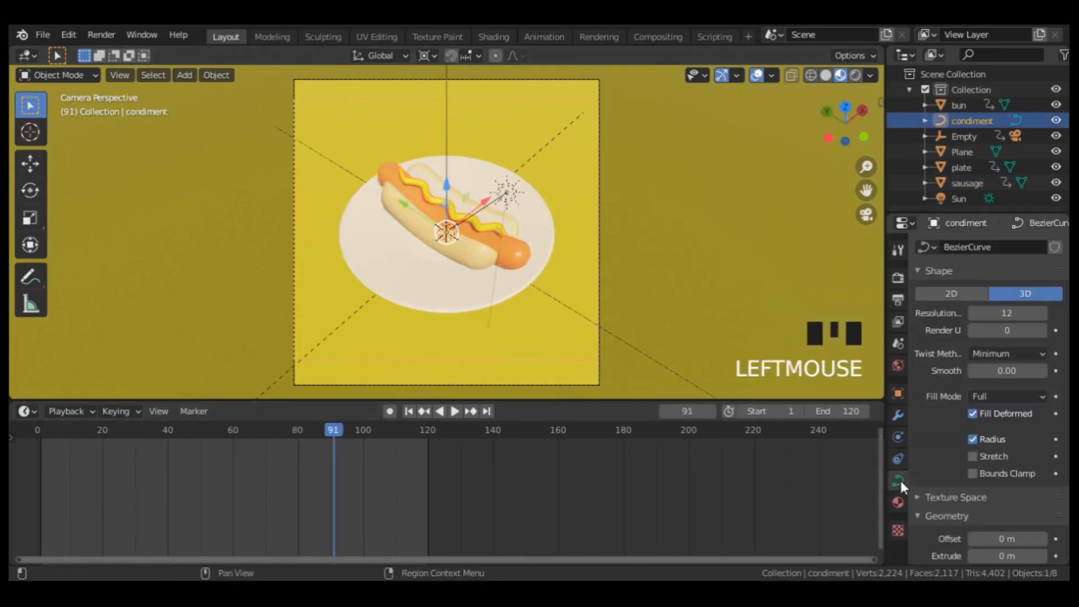
scroll(939, 443, down, 13)
scroll(939, 444, down, 5)
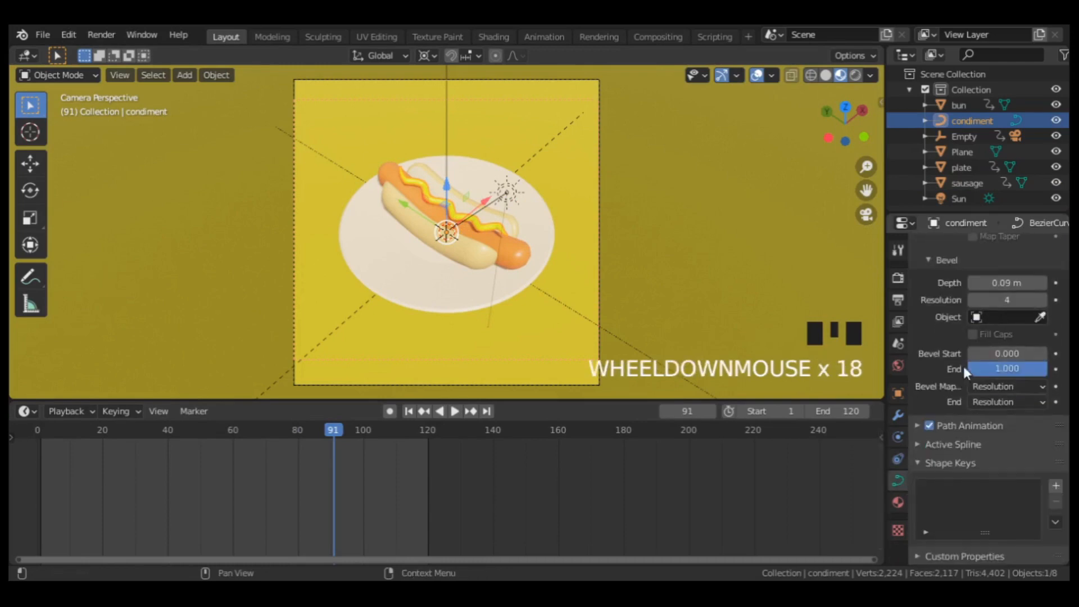
scroll(482, 221, down, 2)
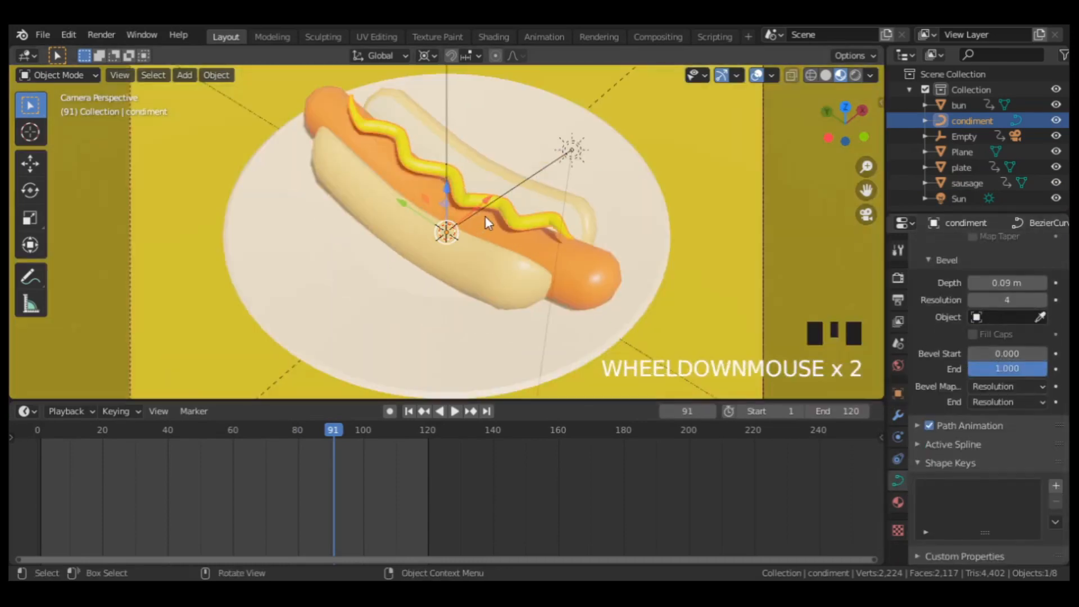
click(448, 197)
drag(448, 196, 450, 215)
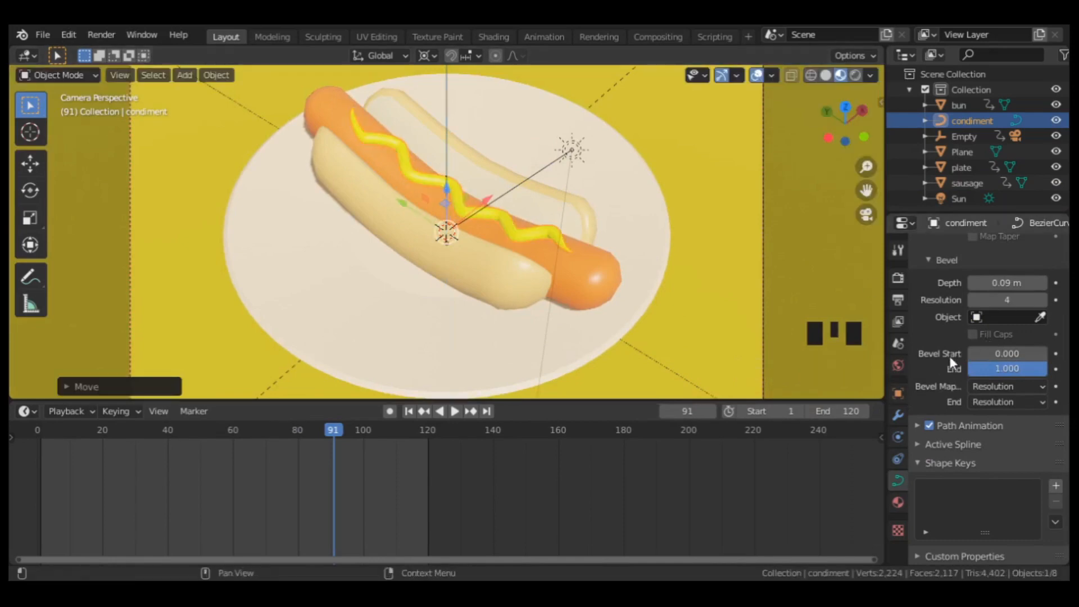
Set the condiment's Bevel Start to 1.000 and insert a keyframe for it at frame 91.
click(1014, 349)
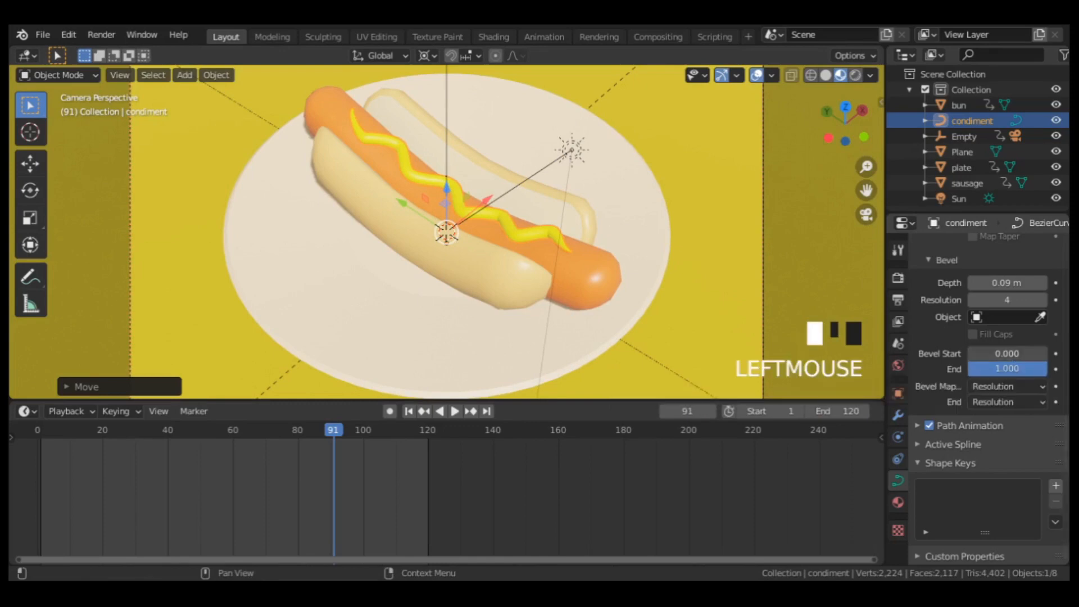
drag(1014, 353, 1047, 353)
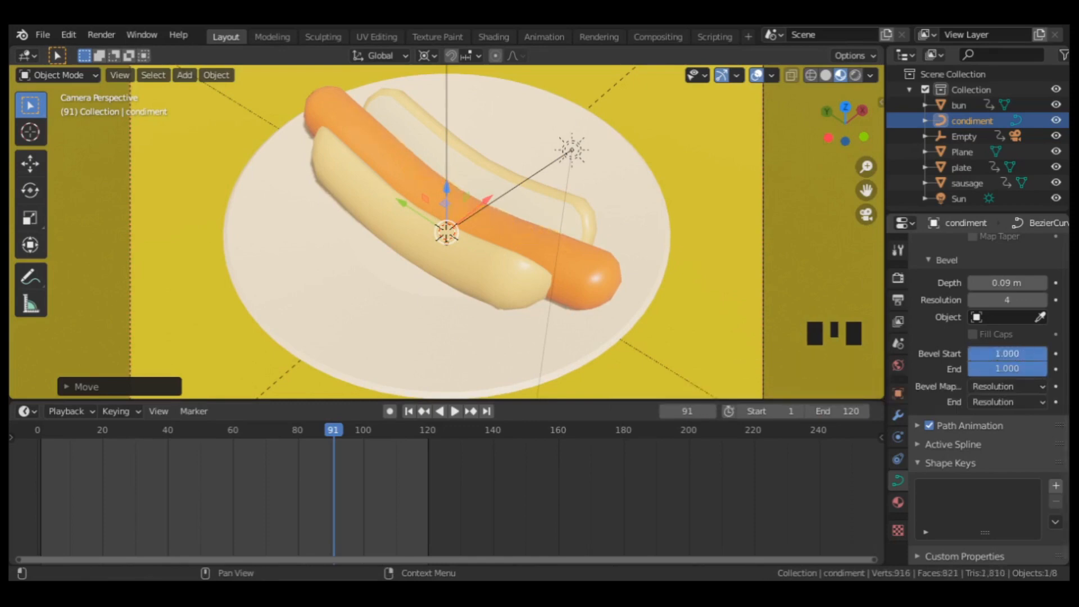
click(1056, 353)
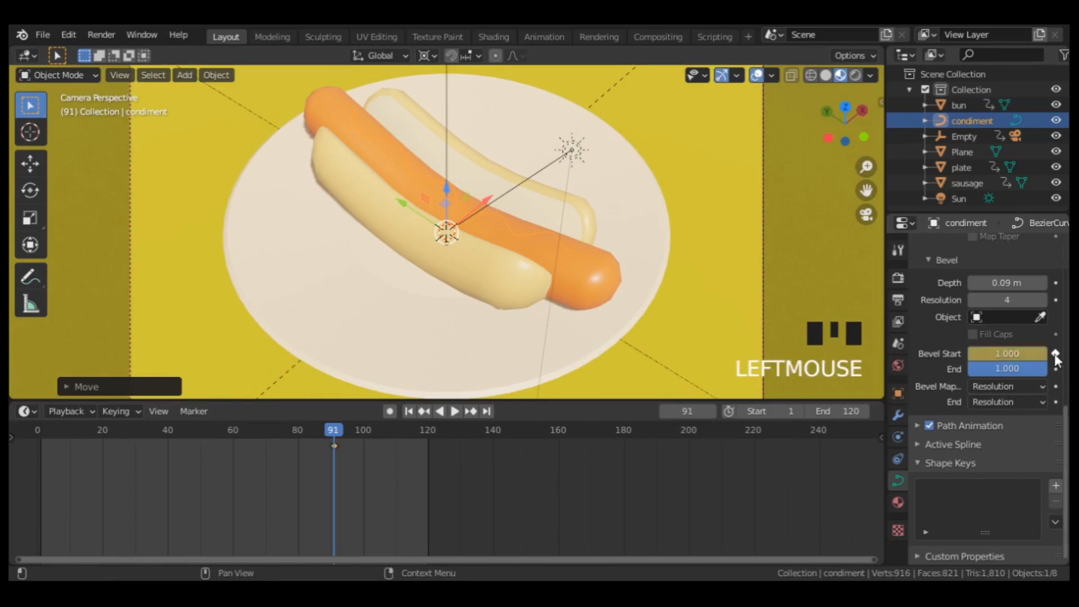
At frame 111, set the condiment's Bevel Start to 0.000 and insert a keyframe for it.
click(399, 430)
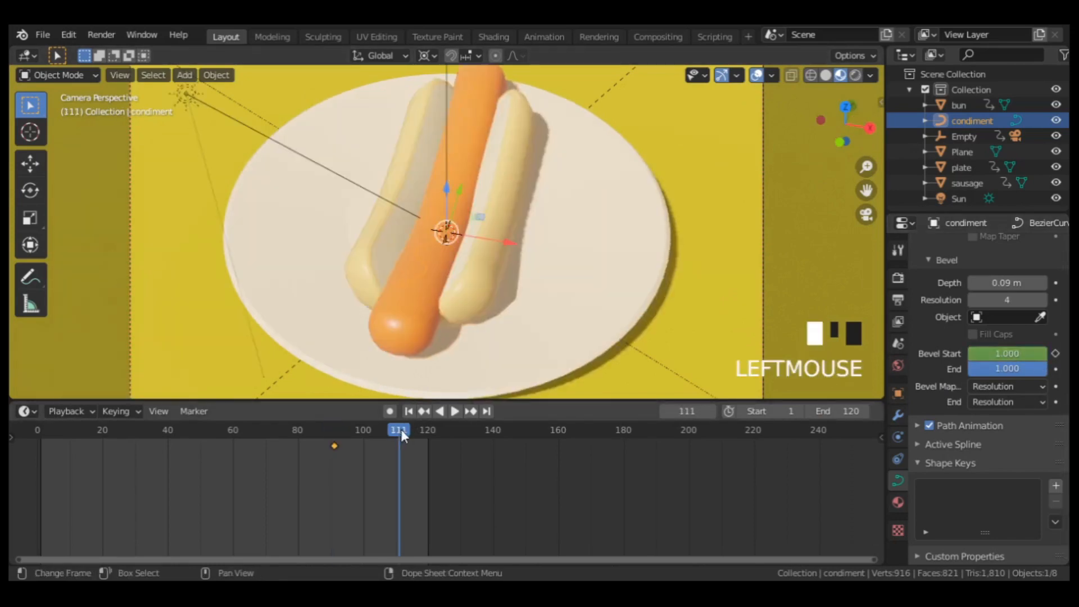
drag(1013, 355, 937, 355)
click(1055, 354)
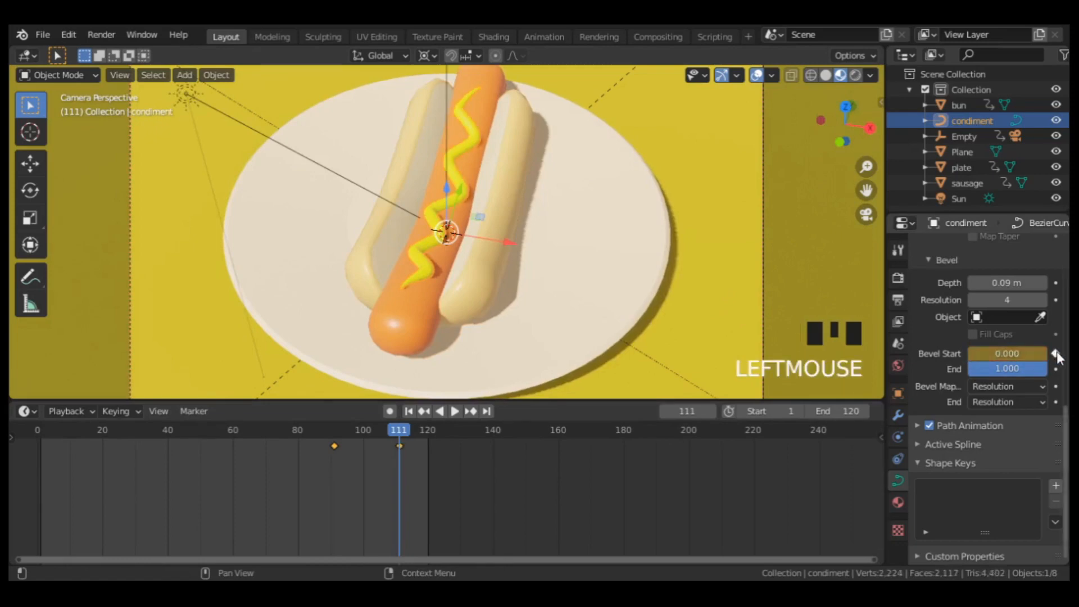
Play the animation from the first frame to check the condiment's timing, then stop playback.
click(408, 412)
click(454, 411)
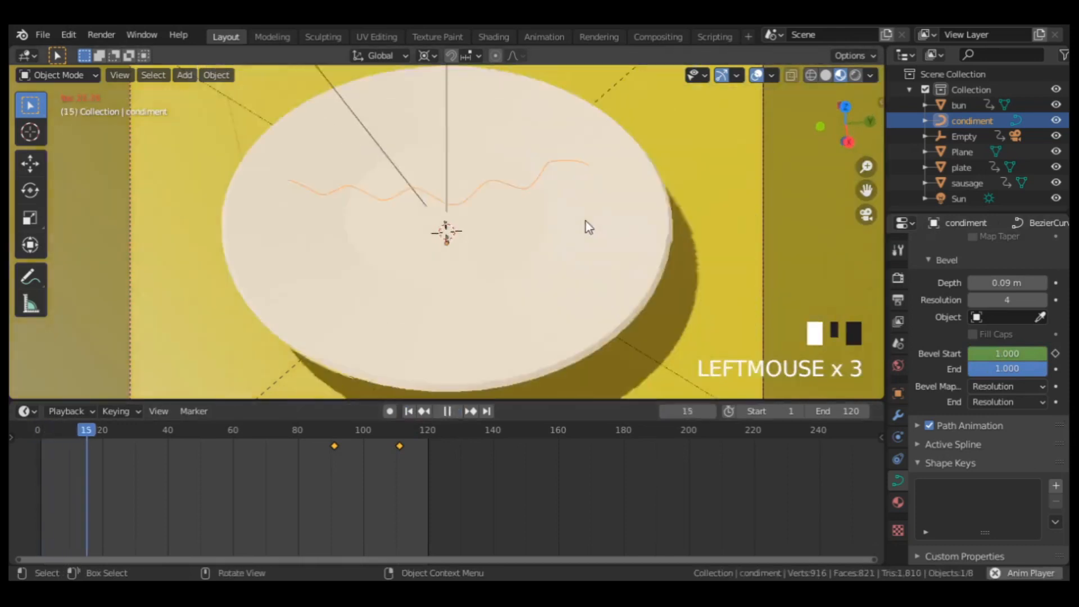
scroll(586, 221, down, 6)
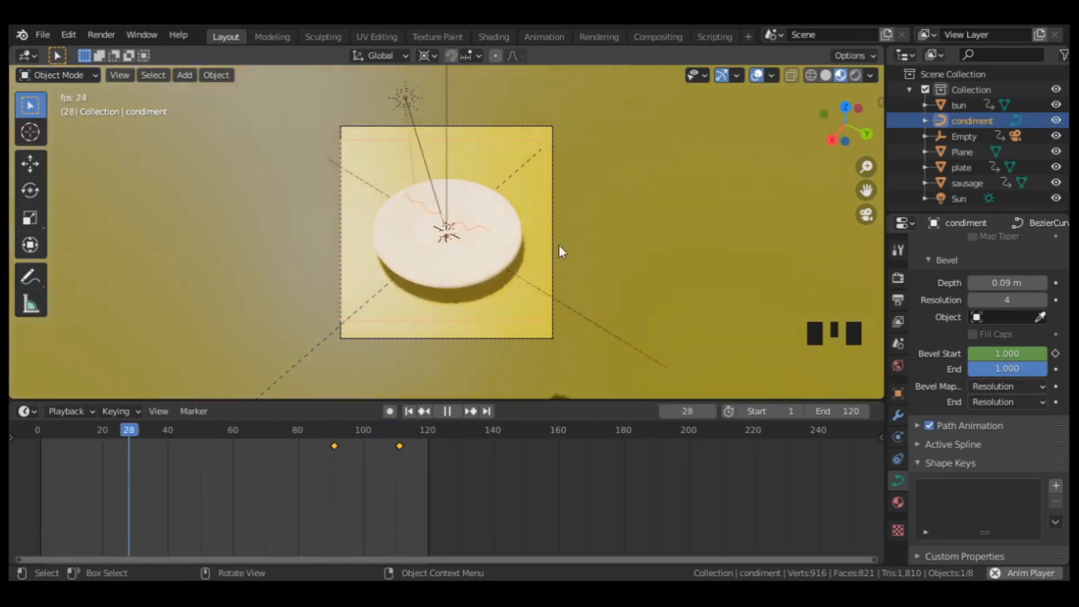
click(447, 411)
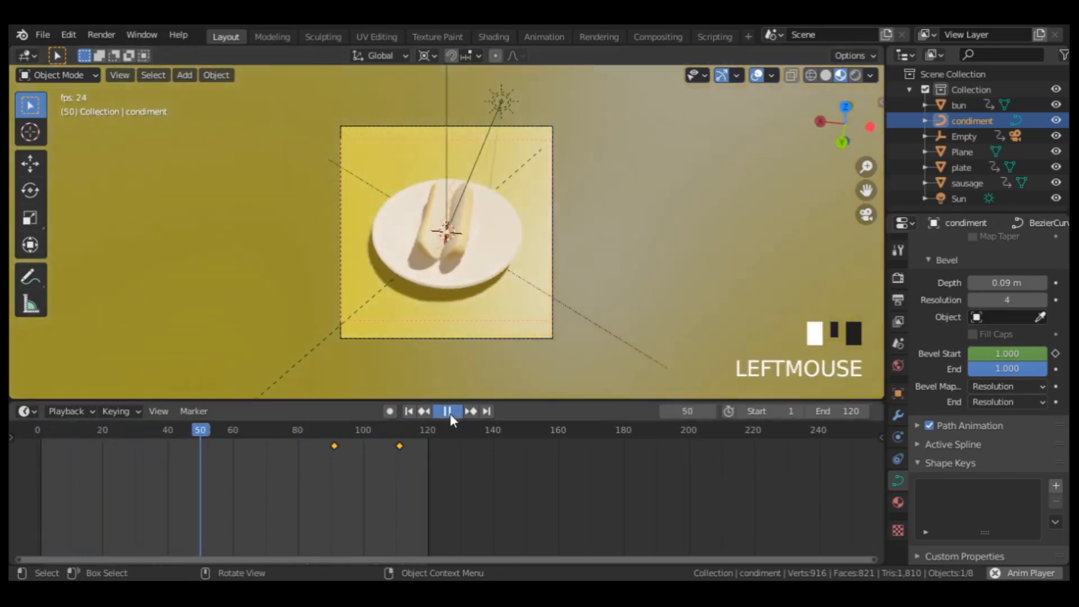
Move the condiment's second Bevel Start keyframe 7 frames later, to frame 118.
click(399, 446)
key(g)
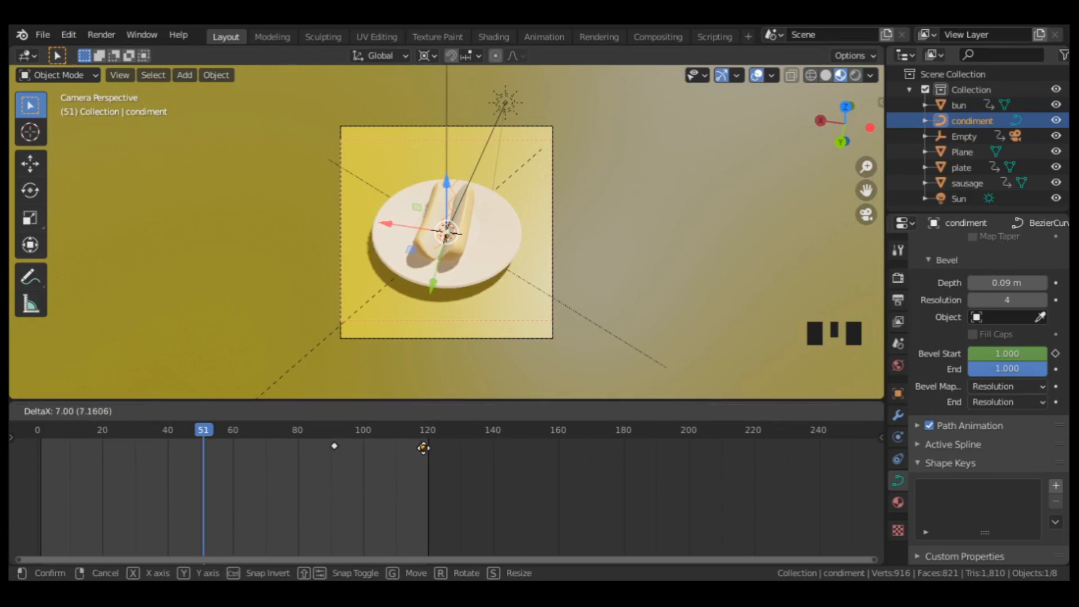
click(423, 447)
Play the animation with gizmos and overlays hidden and preview it in a fullscreen viewport.
click(456, 411)
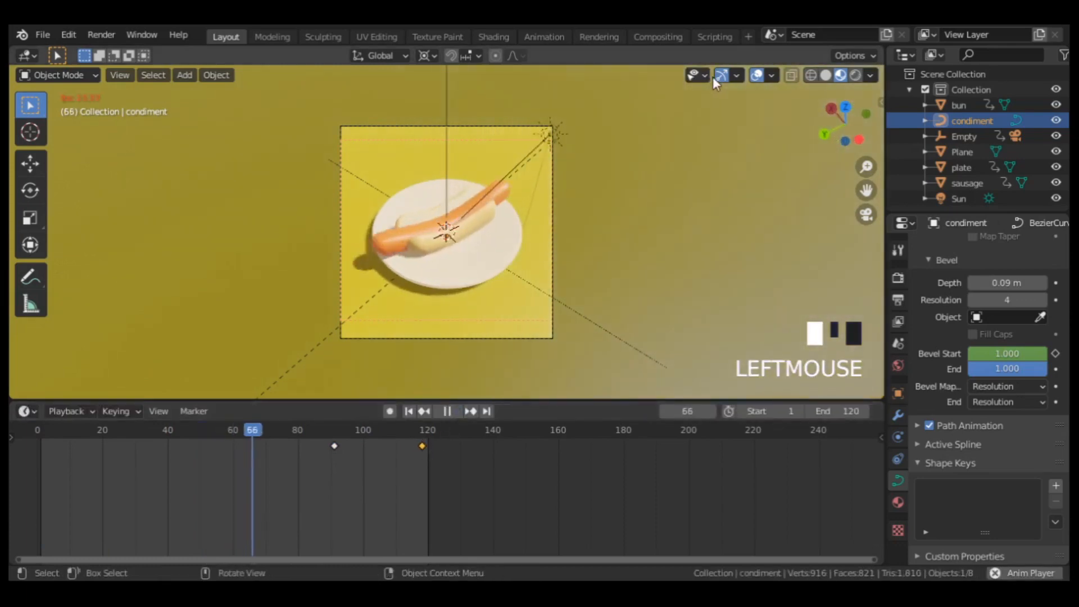
click(756, 74)
click(756, 75)
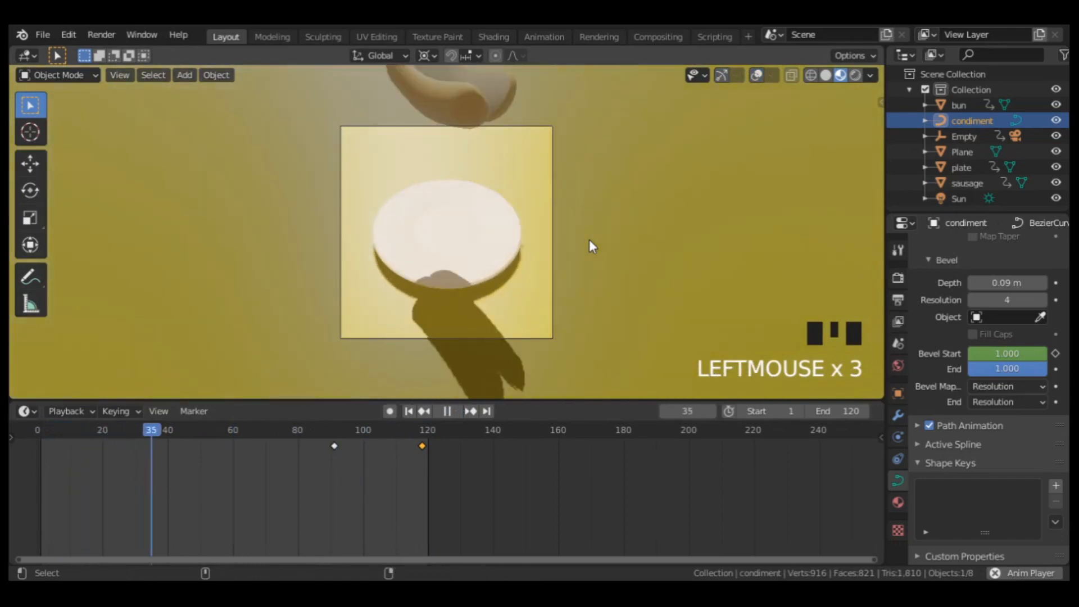
key(ctrl+alt+space)
scroll(694, 265, up, 5)
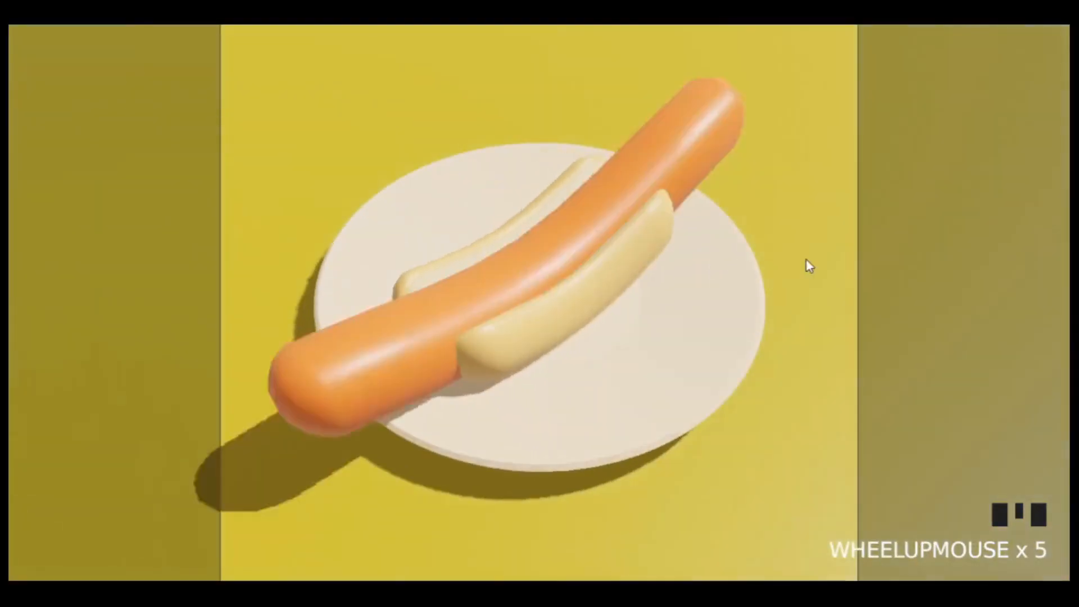